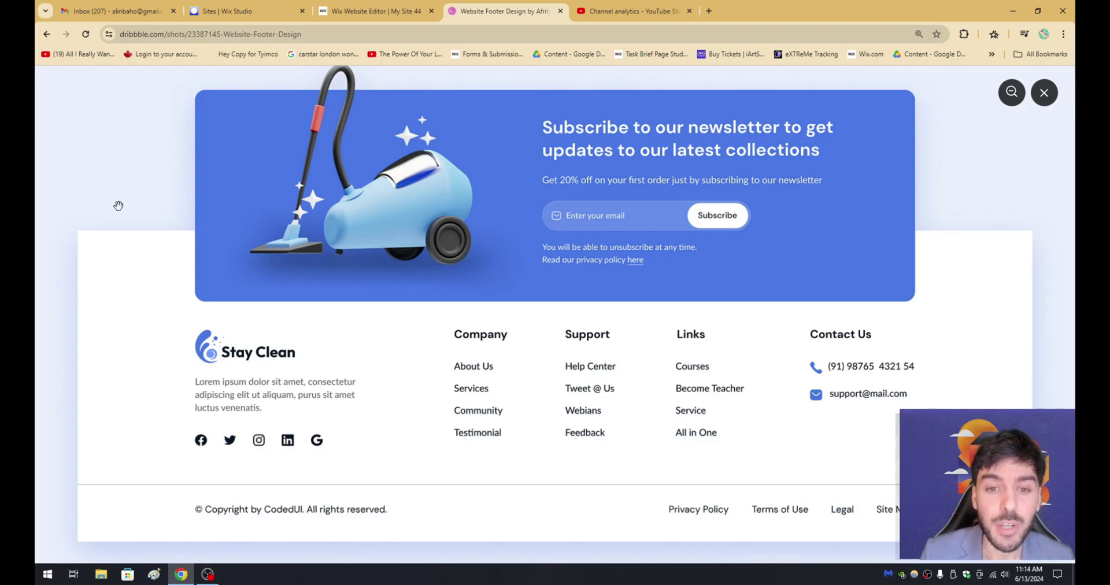
Back in the editor, select the empty section, header and footer to inspect them.
{"action": "scroll", "coordinate": [95, 232], "scroll_direction": "down", "scroll_amount": 1}
{"action": "scroll", "coordinate": [93, 242], "scroll_direction": "up", "scroll_amount": 1}
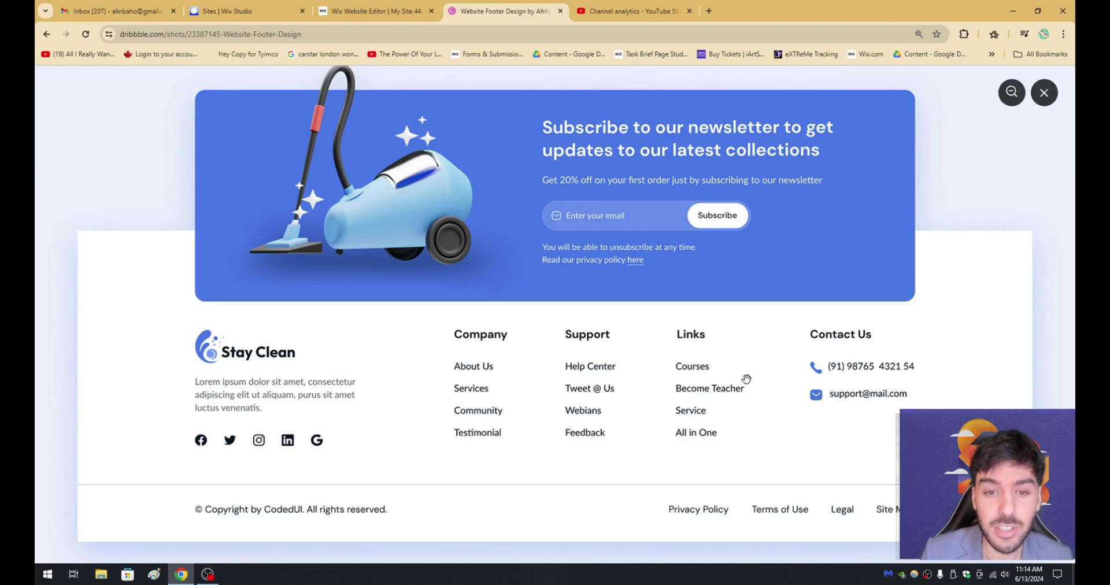
{"action": "left_click", "coordinate": [364, 9]}
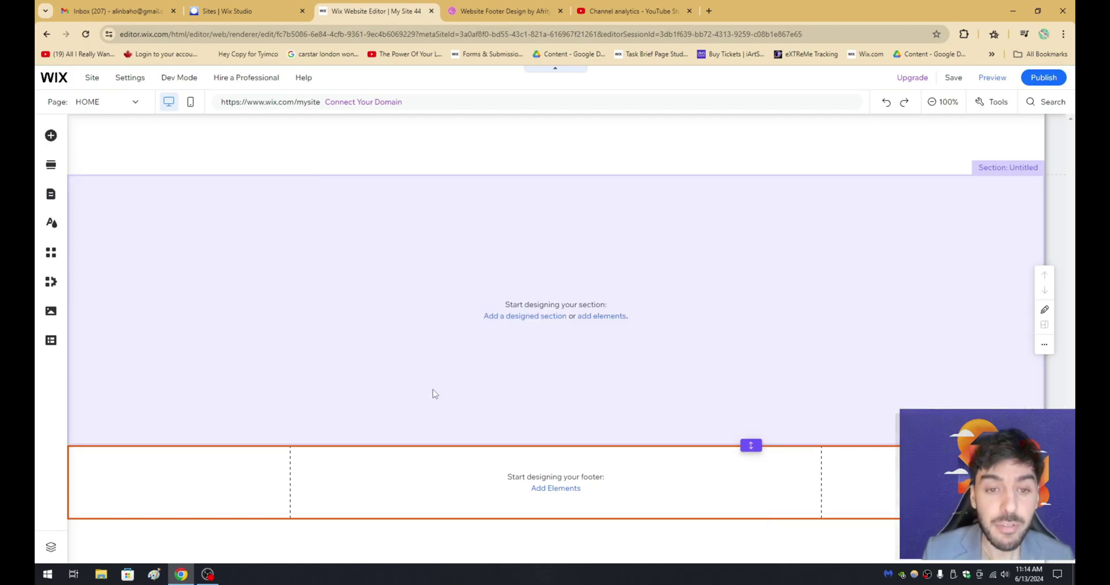
{"action": "left_click", "coordinate": [435, 393]}
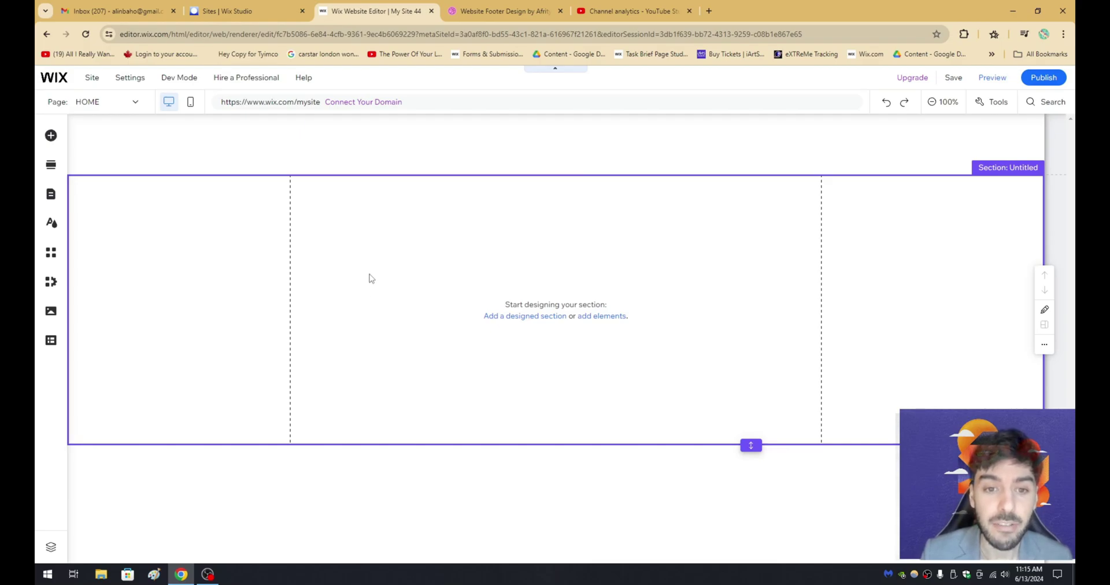
{"action": "left_click", "coordinate": [436, 144]}
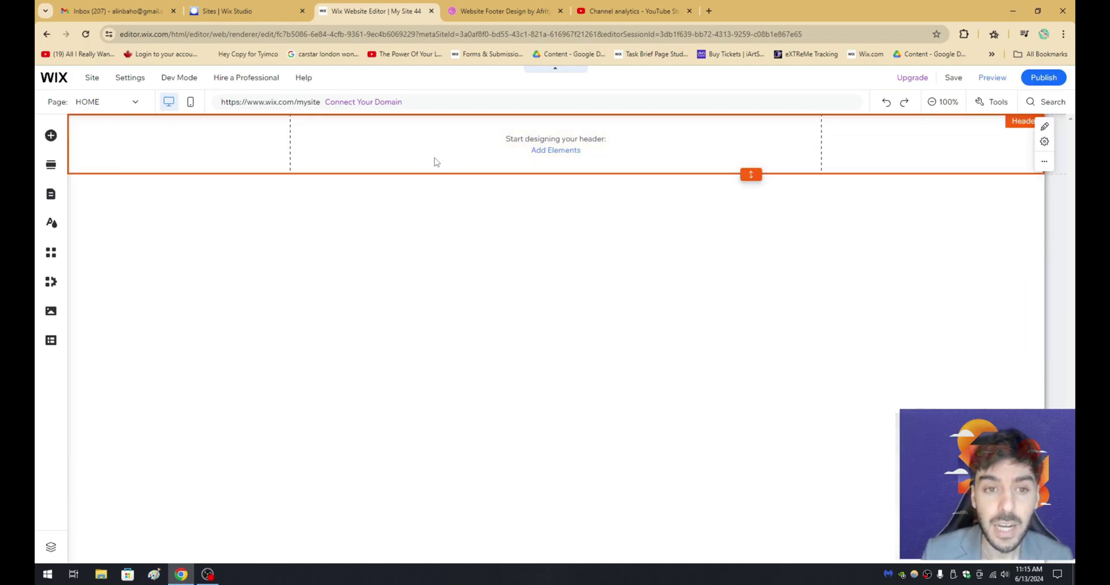
{"action": "left_click", "coordinate": [426, 270]}
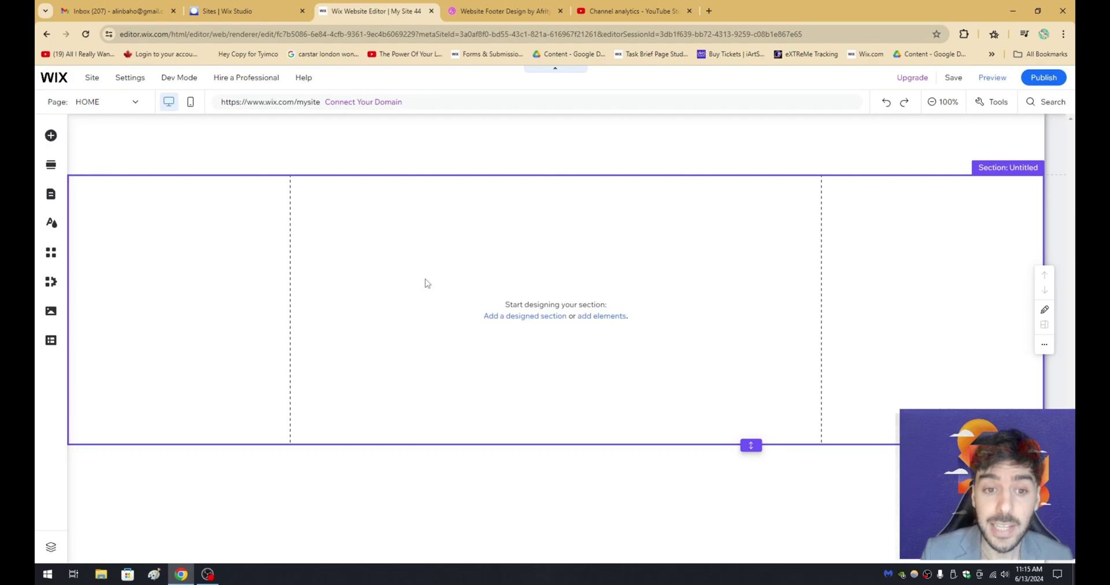
{"action": "left_click", "coordinate": [435, 474]}
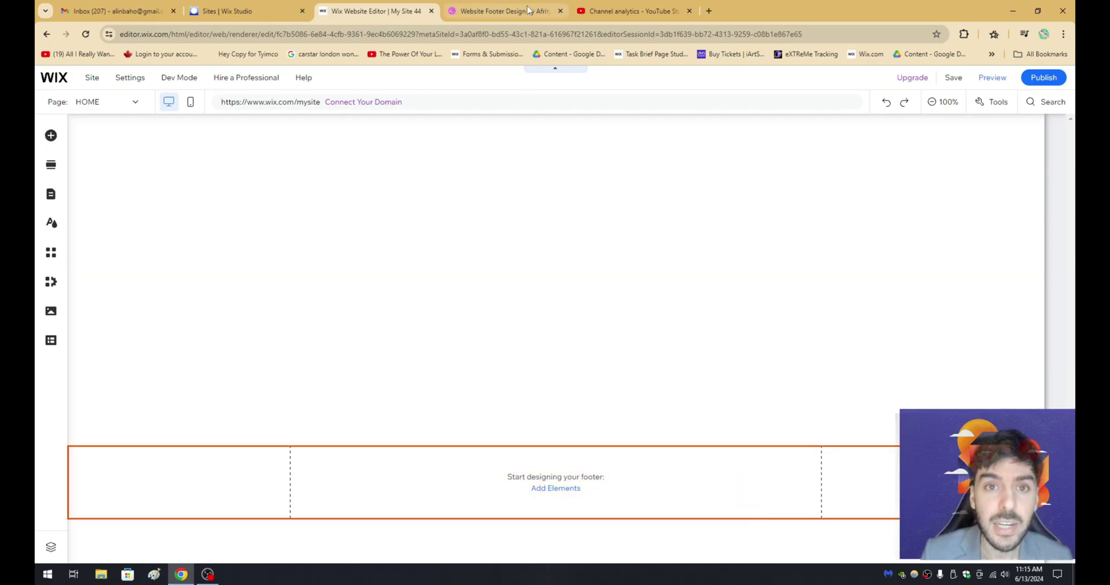
Compare the Dribbble footer reference with the editor's empty footer.
{"action": "left_click", "coordinate": [503, 11]}
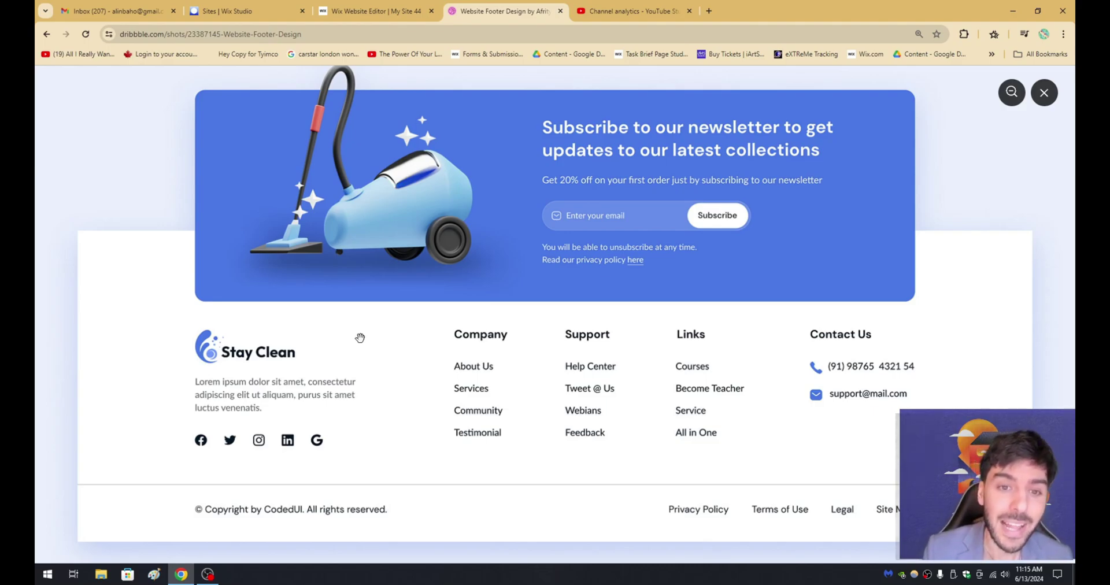
{"action": "left_click", "coordinate": [377, 9]}
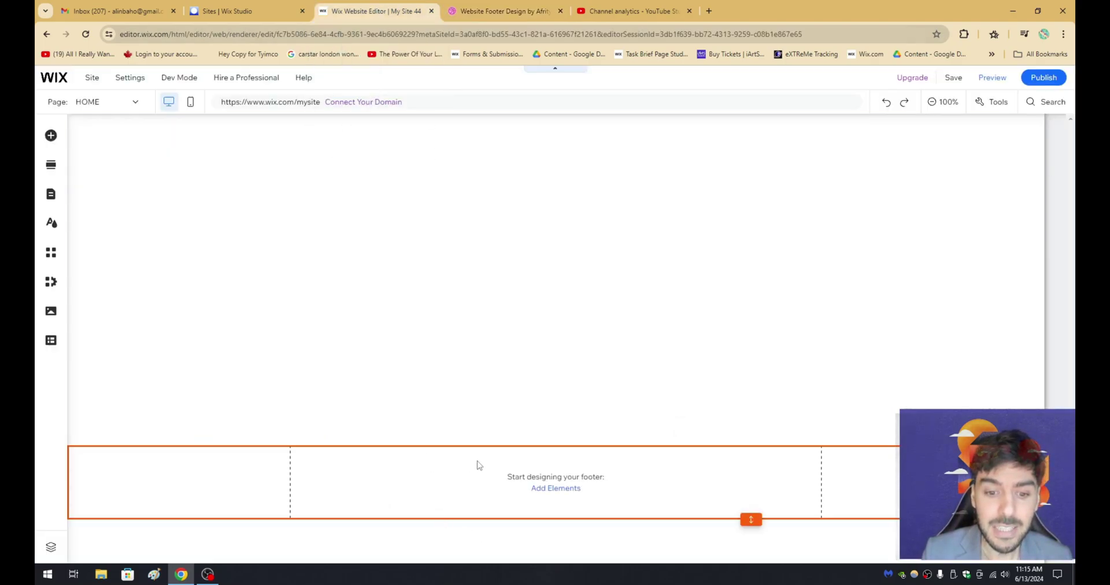
{"action": "left_click", "coordinate": [491, 11]}
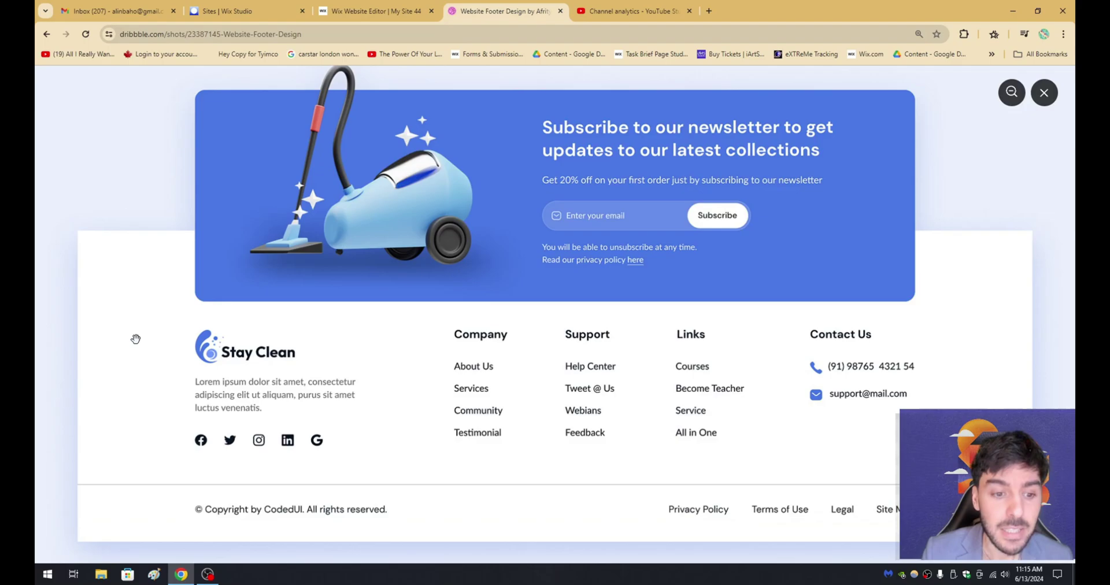
{"action": "left_click", "coordinate": [415, 8]}
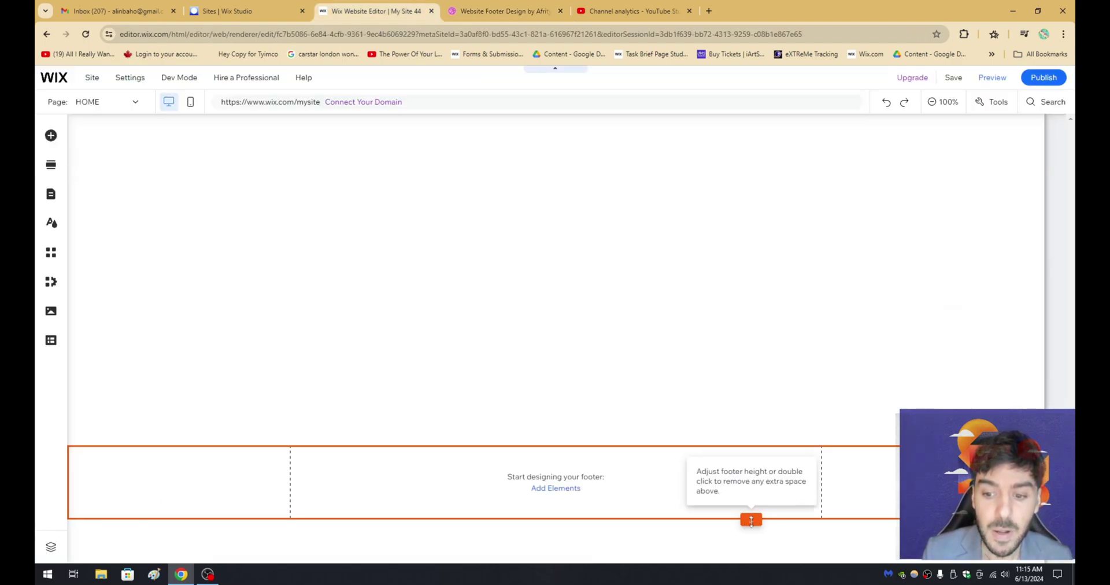
Drag the footer's bottom handle down to enlarge it, checking against the Dribbble reference.
{"action": "left_click_drag", "start_coordinate": [751, 519], "coordinate": [751, 541]}
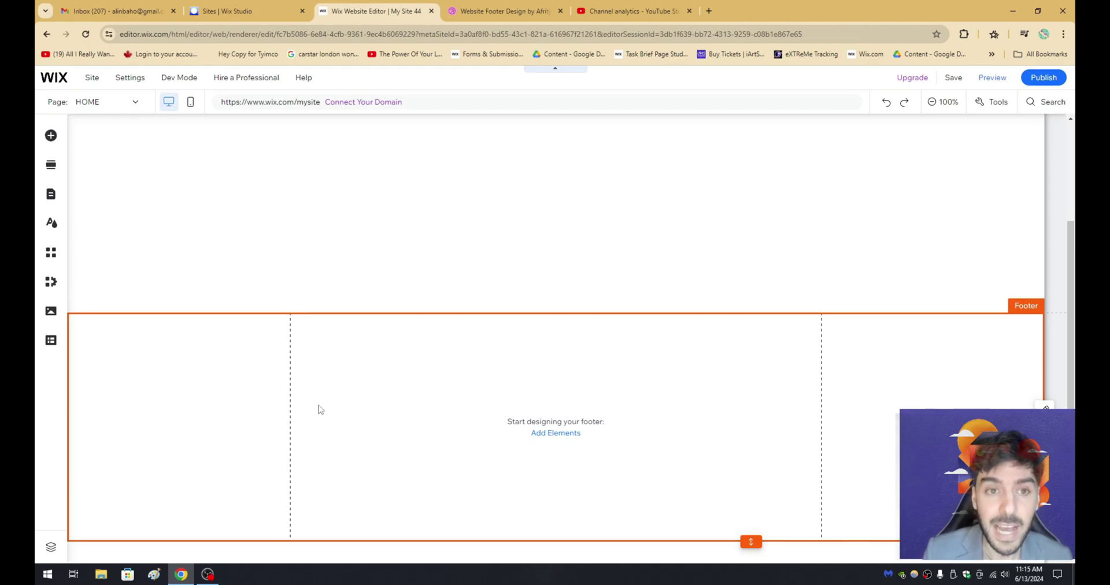
{"action": "left_click", "coordinate": [489, 7]}
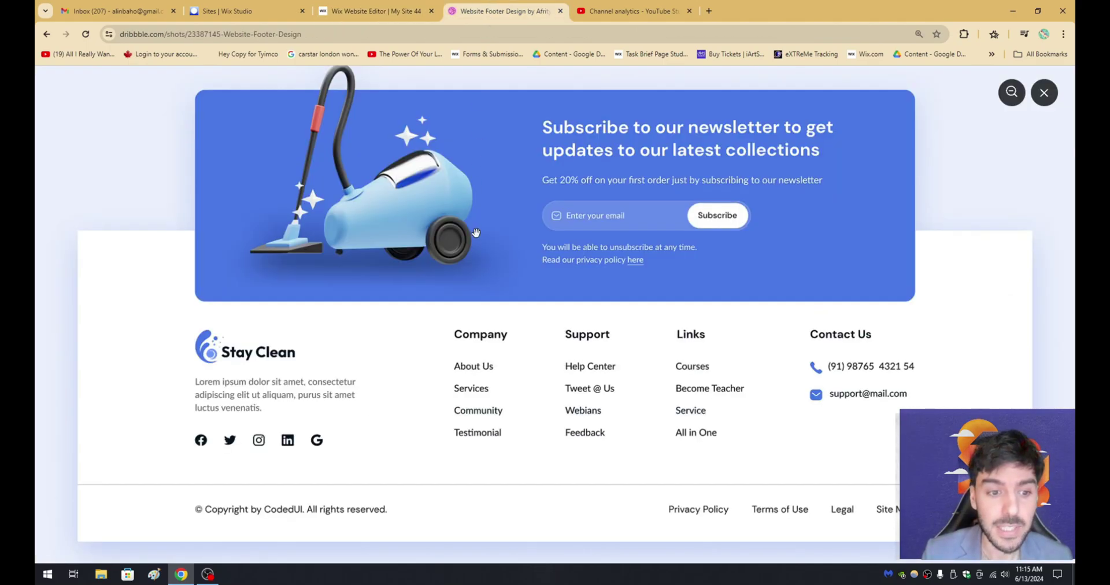
{"action": "scroll", "coordinate": [347, 294], "scroll_direction": "down", "scroll_amount": 1}
{"action": "scroll", "coordinate": [254, 304], "scroll_direction": "up", "scroll_amount": 1}
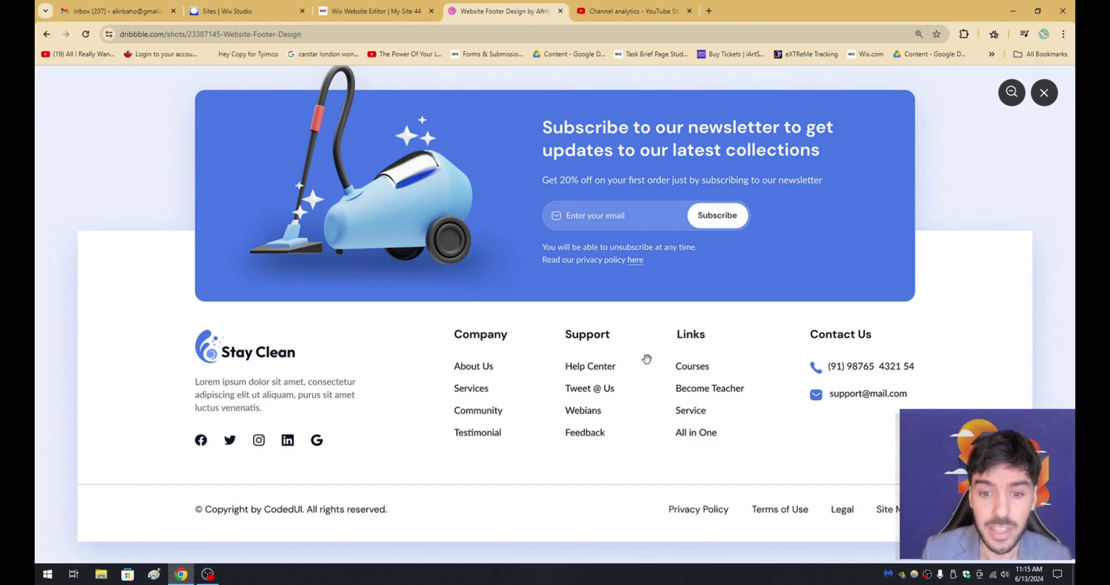
{"action": "left_click", "coordinate": [381, 12]}
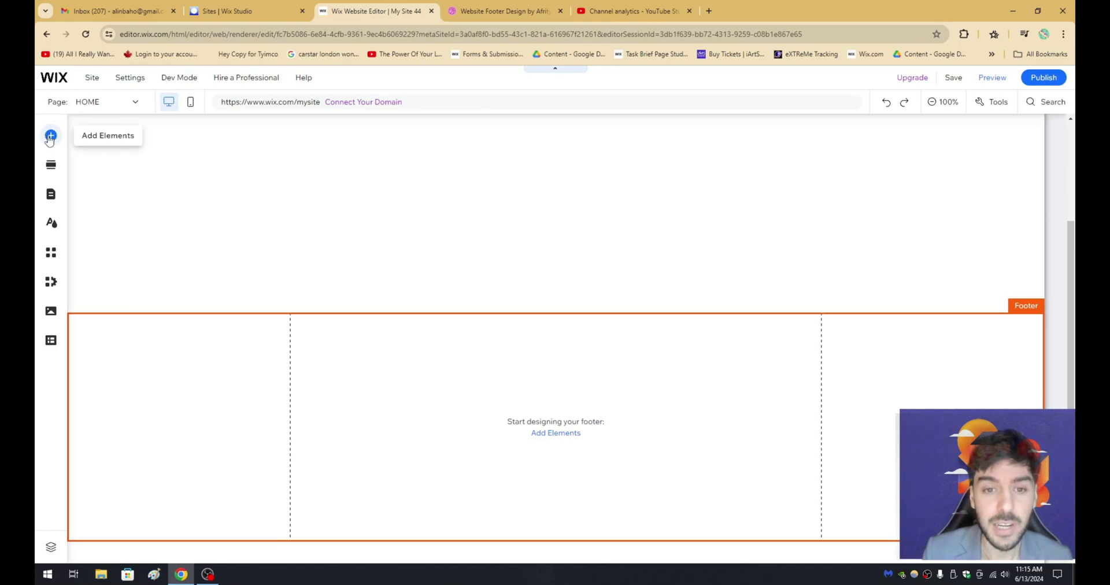
Upload logo.png, add it to the footer and move it to the left side.
{"action": "left_click", "coordinate": [50, 136]}
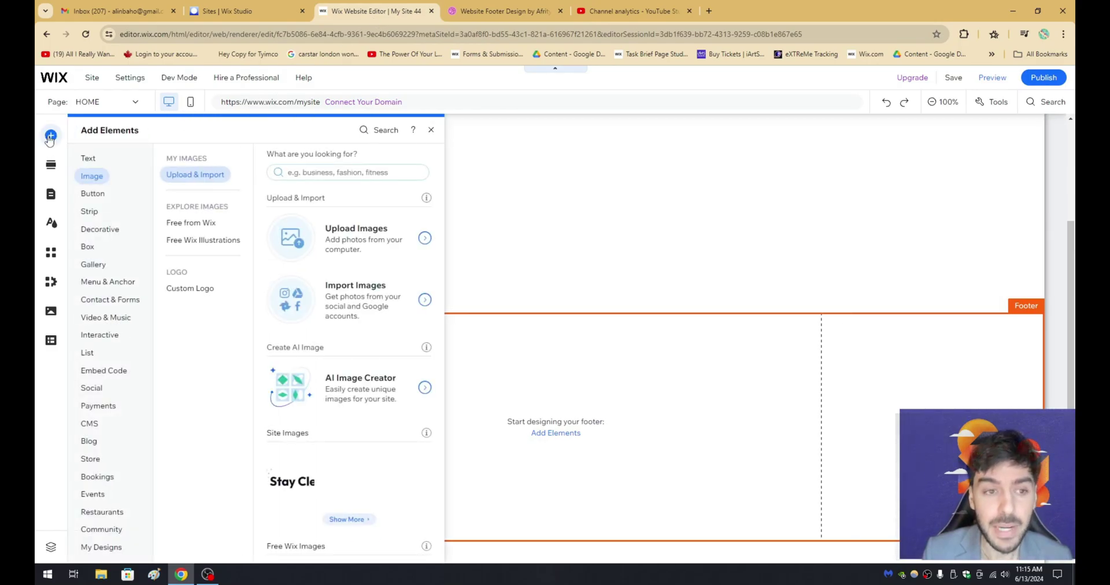
{"action": "left_click", "coordinate": [361, 248]}
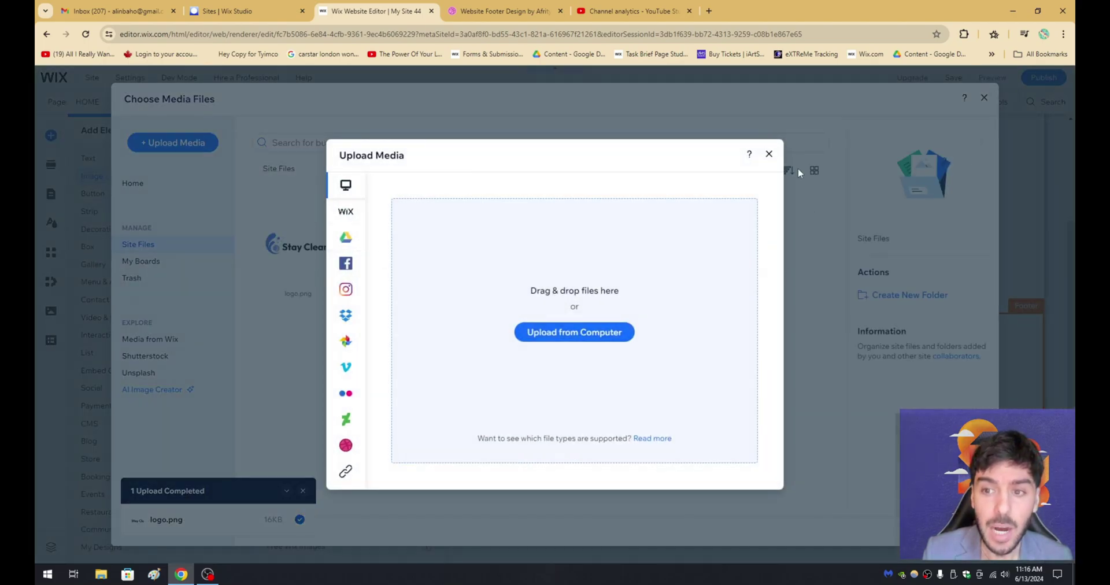
{"action": "left_click", "coordinate": [798, 167]}
{"action": "left_click", "coordinate": [305, 244]}
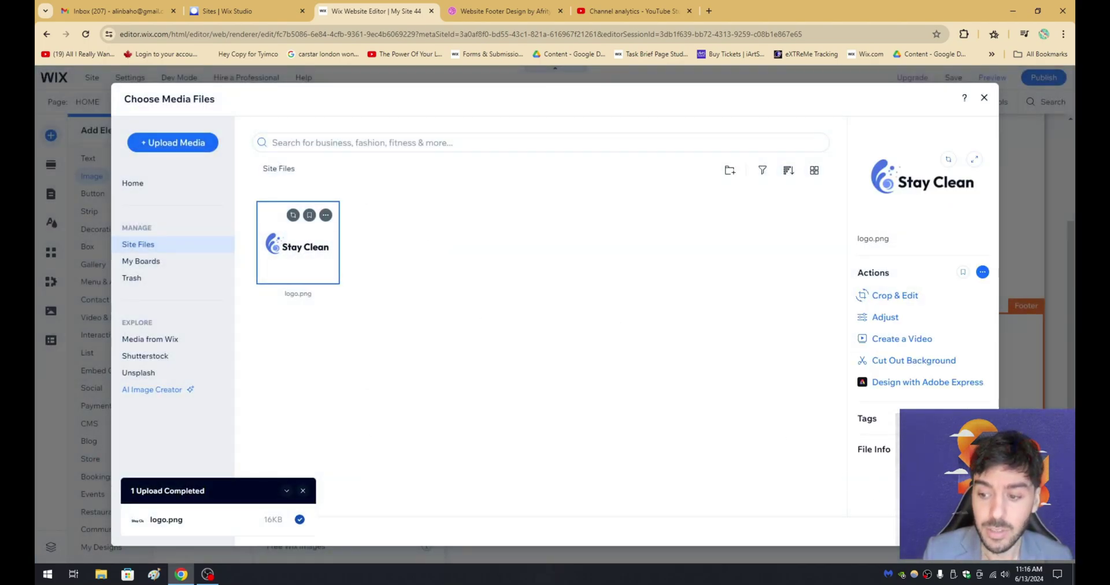
{"action": "left_click", "coordinate": [948, 530]}
{"action": "left_click_drag", "start_coordinate": [565, 432], "coordinate": [259, 370]}
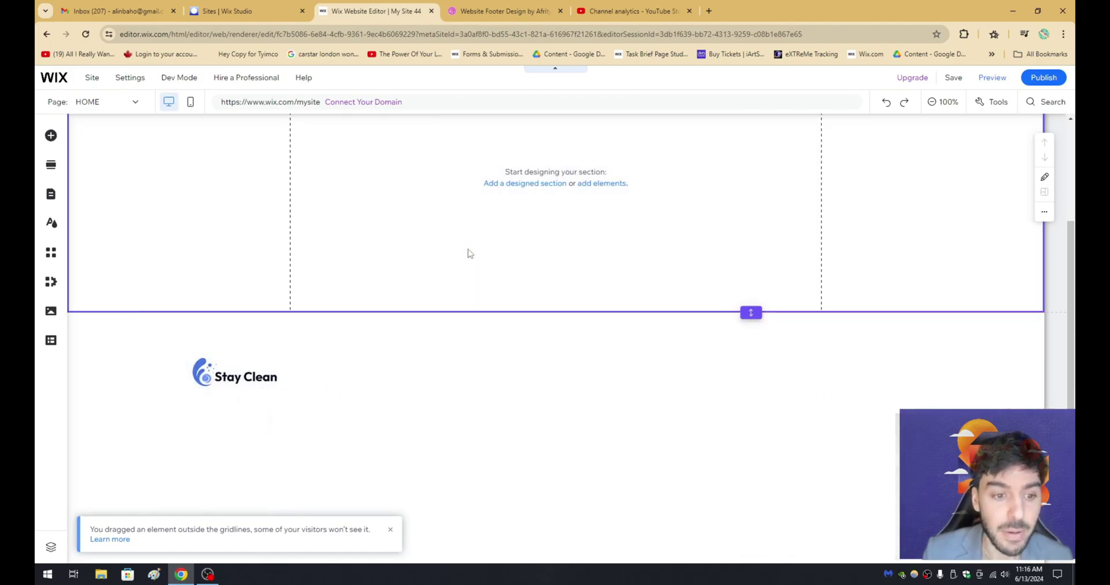
{"action": "key", "text": "ctrl+Tab"}
{"action": "scroll", "coordinate": [263, 365], "scroll_direction": "down", "scroll_amount": 1}
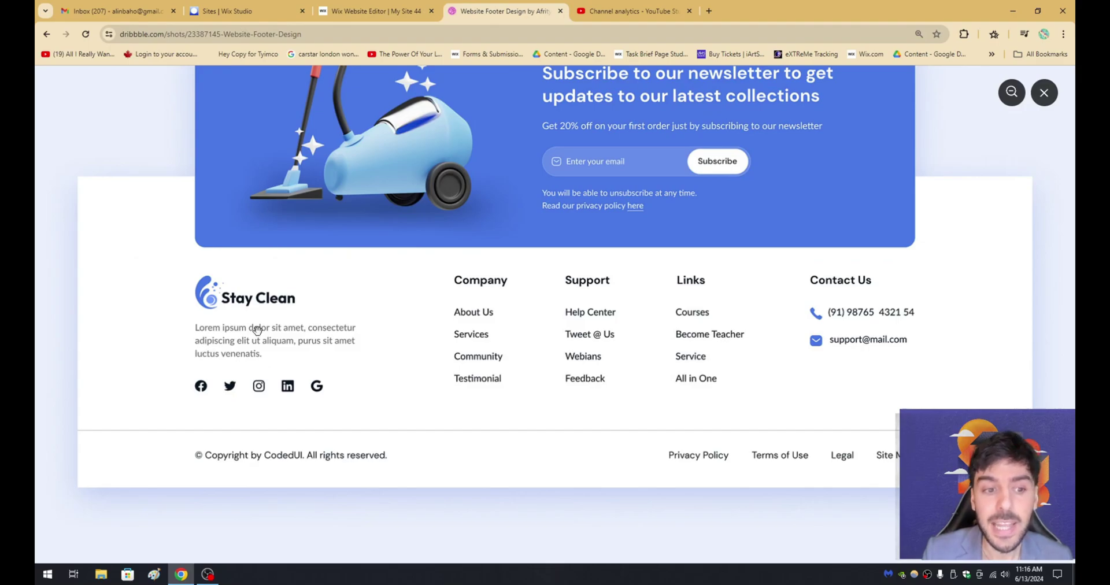
Add a paragraph text box to the footer below the logo.
{"action": "left_click", "coordinate": [369, 13]}
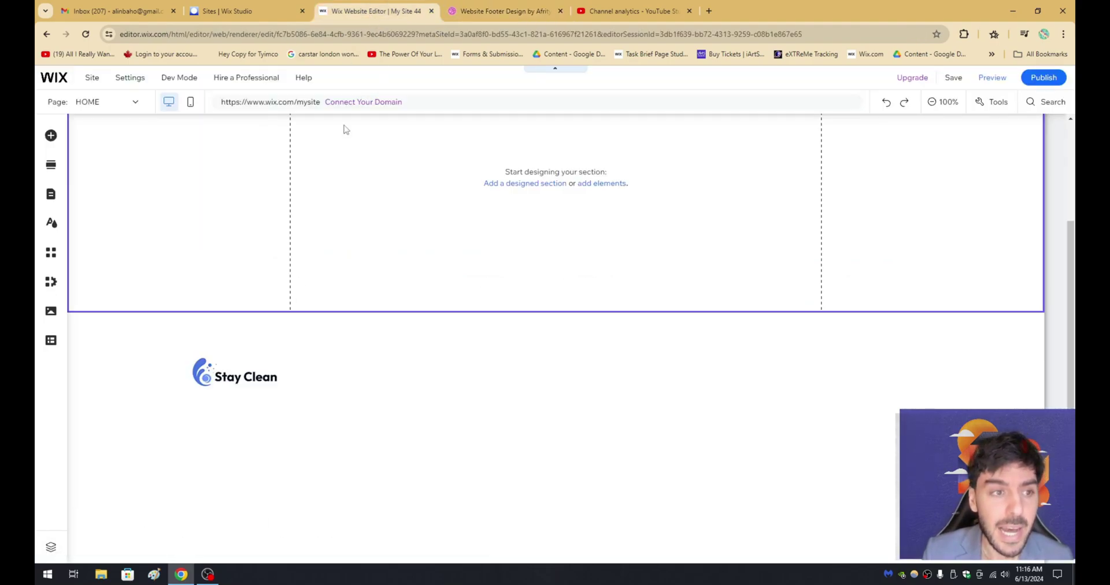
{"action": "left_click", "coordinate": [50, 137]}
{"action": "left_click", "coordinate": [85, 158]}
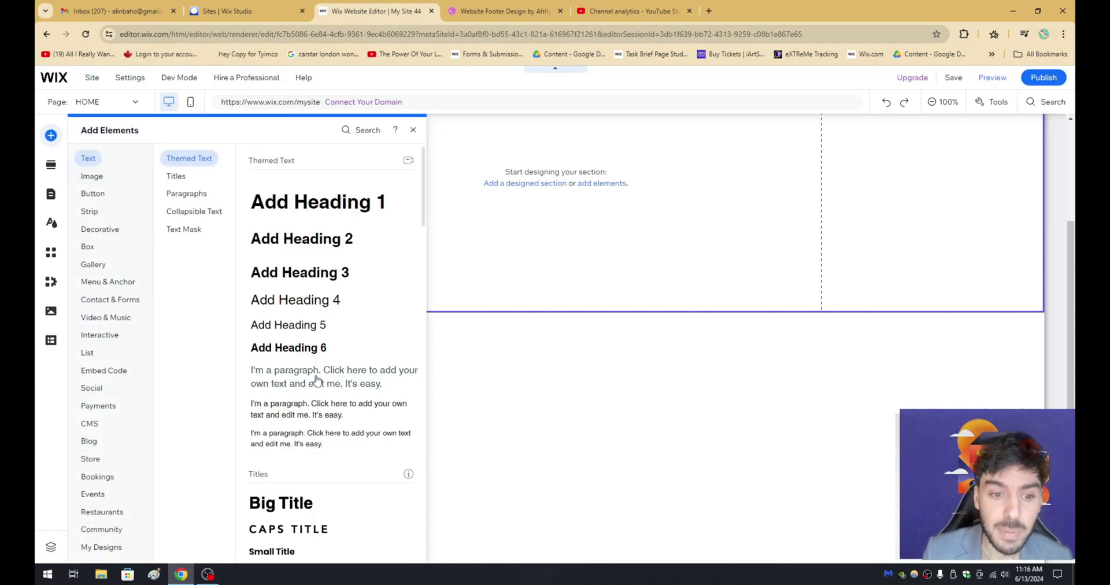
{"action": "left_click_drag", "start_coordinate": [322, 383], "coordinate": [277, 420]}
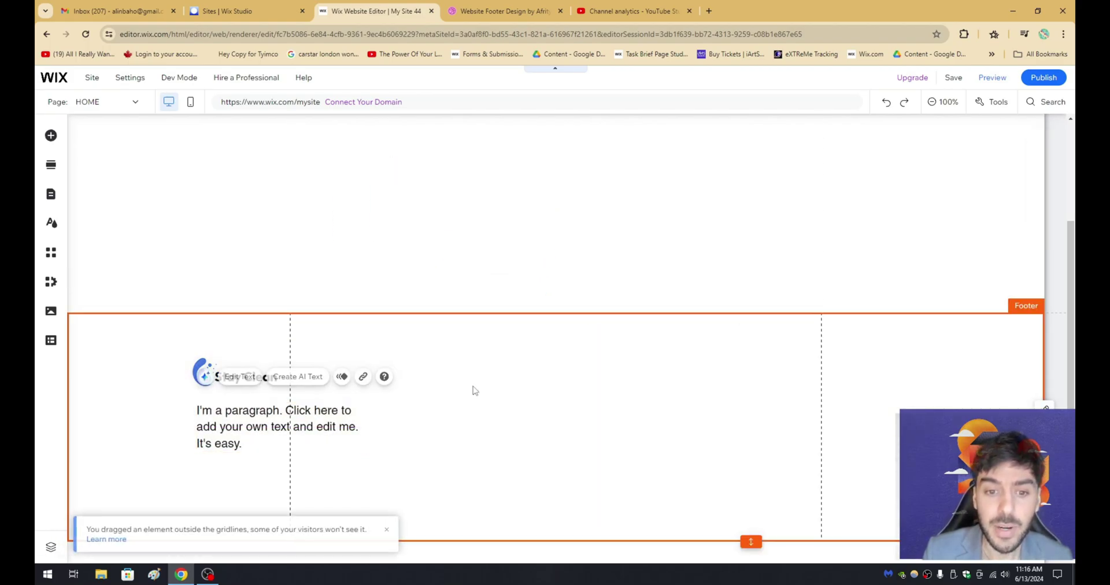
{"action": "left_click", "coordinate": [471, 389]}
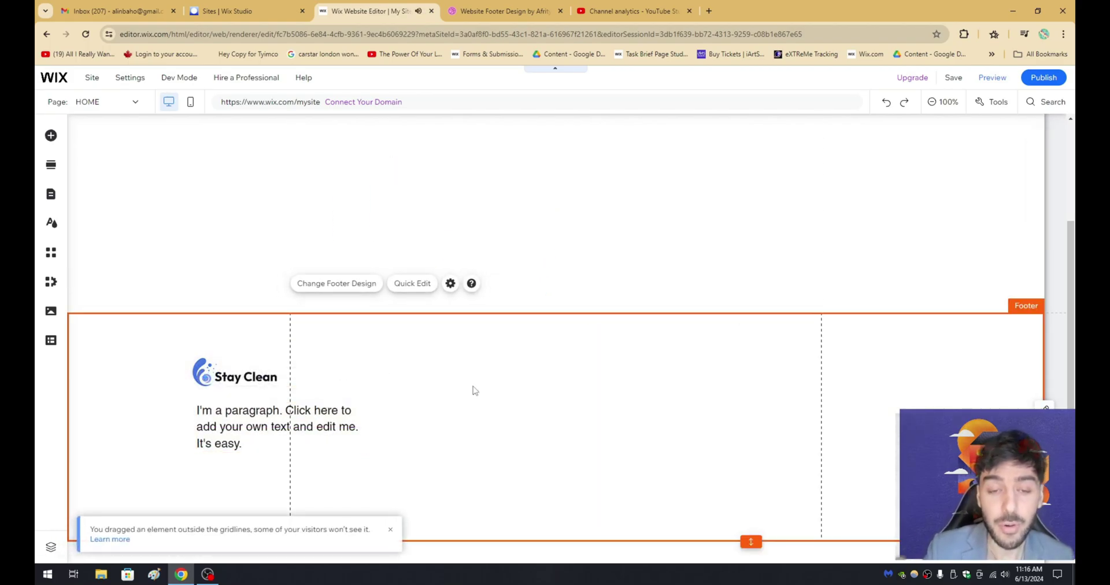
{"action": "left_click", "coordinate": [391, 533]}
{"action": "key", "text": "ctrl+Tab"}
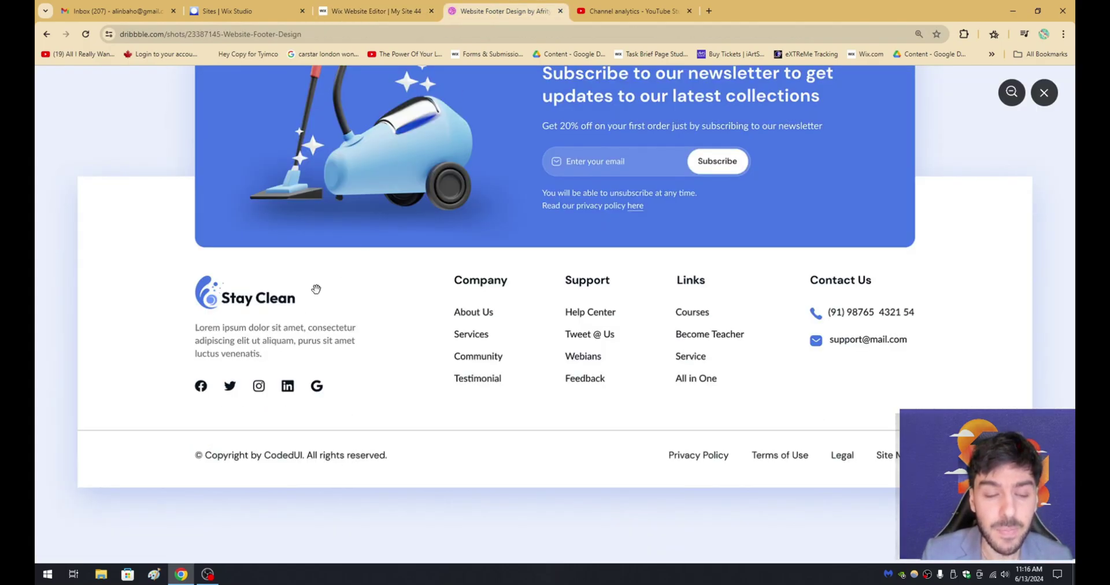
{"action": "left_click", "coordinate": [376, 10]}
Set the footer paragraph's font size to 15 px and align it under the logo.
{"action": "left_click", "coordinate": [243, 436]}
{"action": "left_click", "coordinate": [243, 436]}
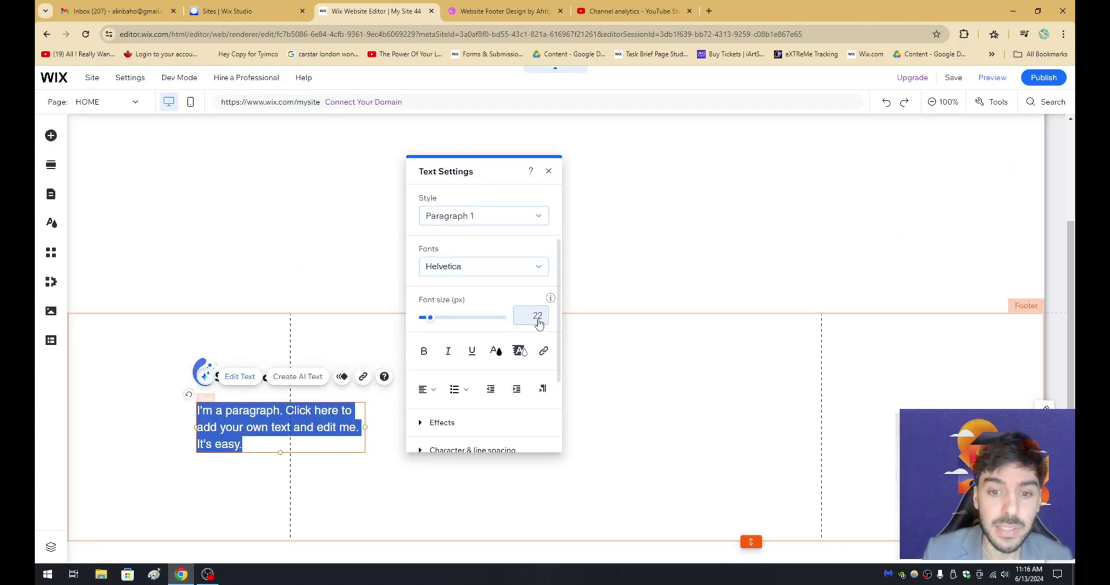
{"action": "left_click", "coordinate": [538, 321]}
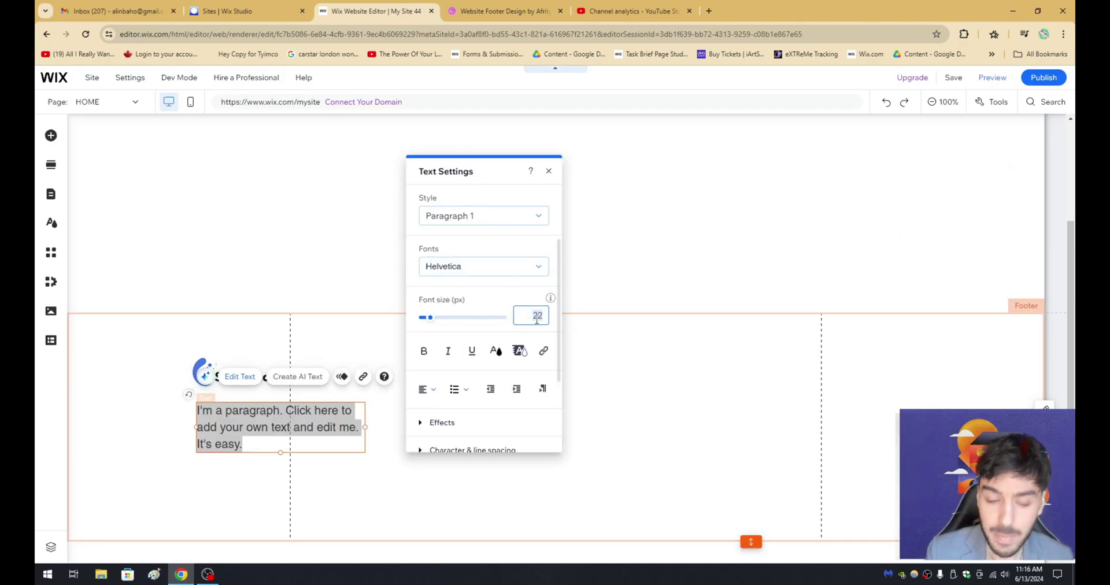
{"action": "type", "text": "15"}
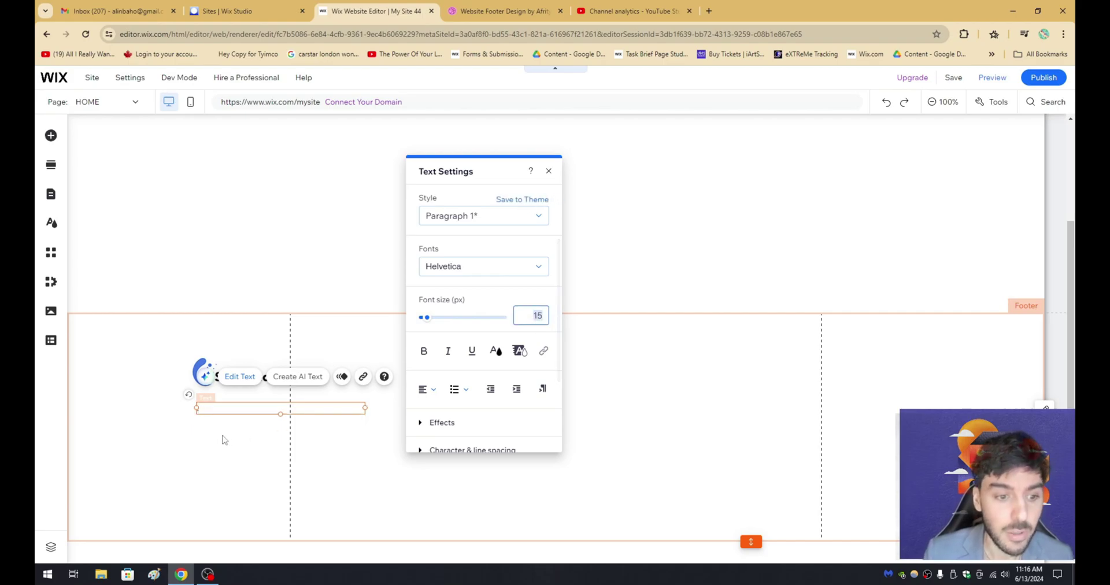
{"action": "left_click", "coordinate": [224, 440]}
{"action": "double_click", "coordinate": [278, 427]}
{"action": "left_click", "coordinate": [537, 308]}
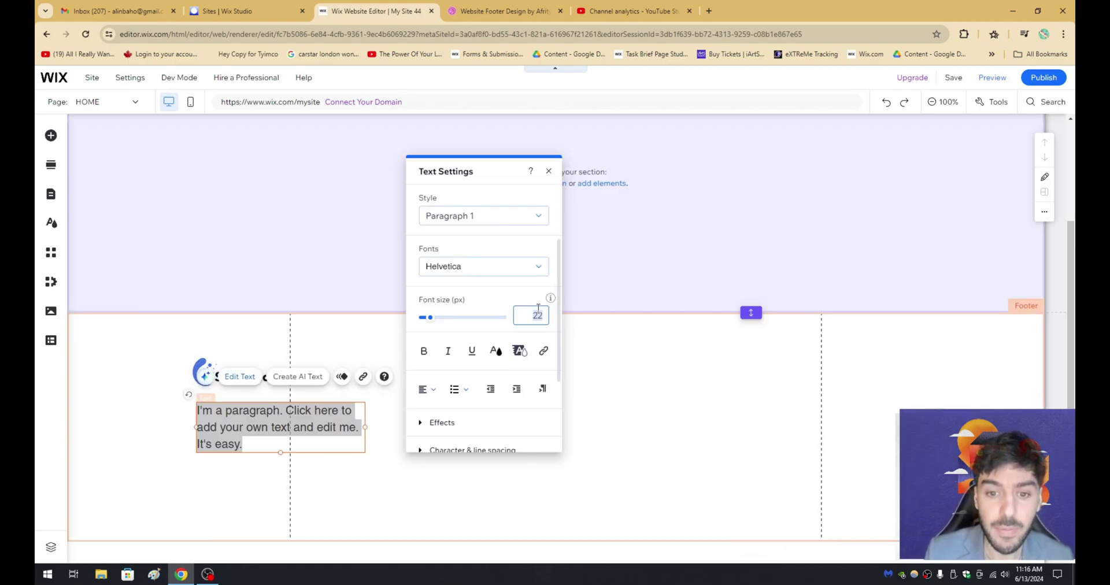
{"action": "type", "text": "15"}
{"action": "left_click", "coordinate": [280, 465]}
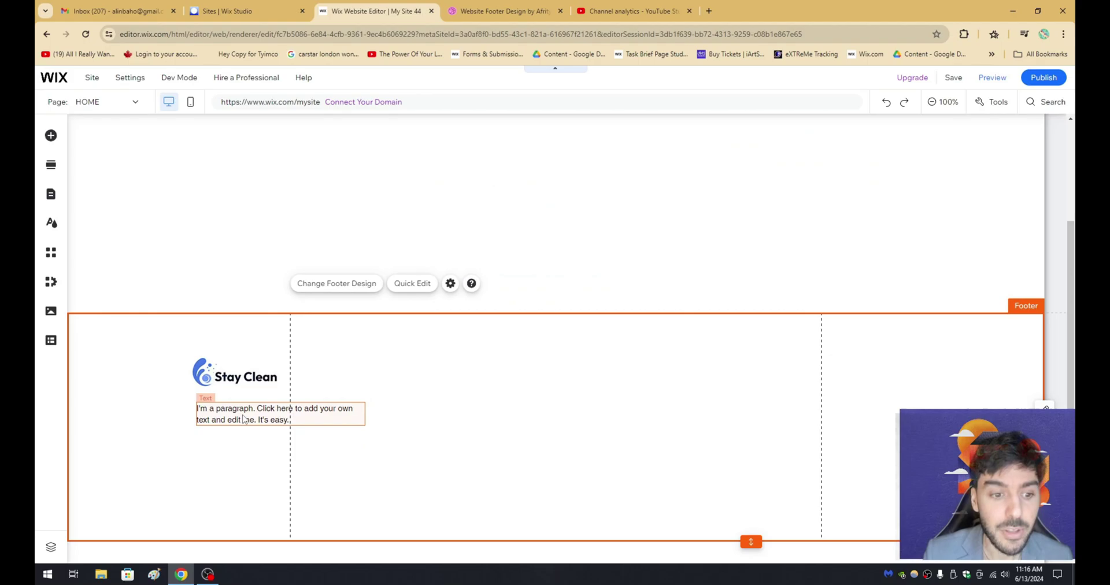
{"action": "left_click_drag", "start_coordinate": [243, 419], "coordinate": [241, 420]}
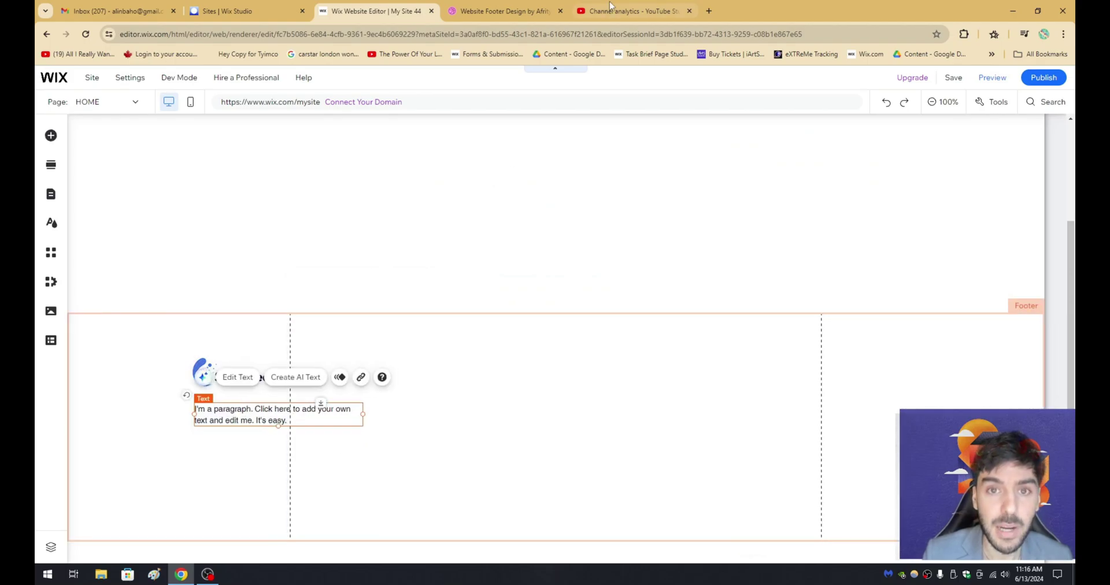
Paste the Stay Clean logo into the footer above the paragraph, comparing with the reference.
{"action": "left_click", "coordinate": [500, 11]}
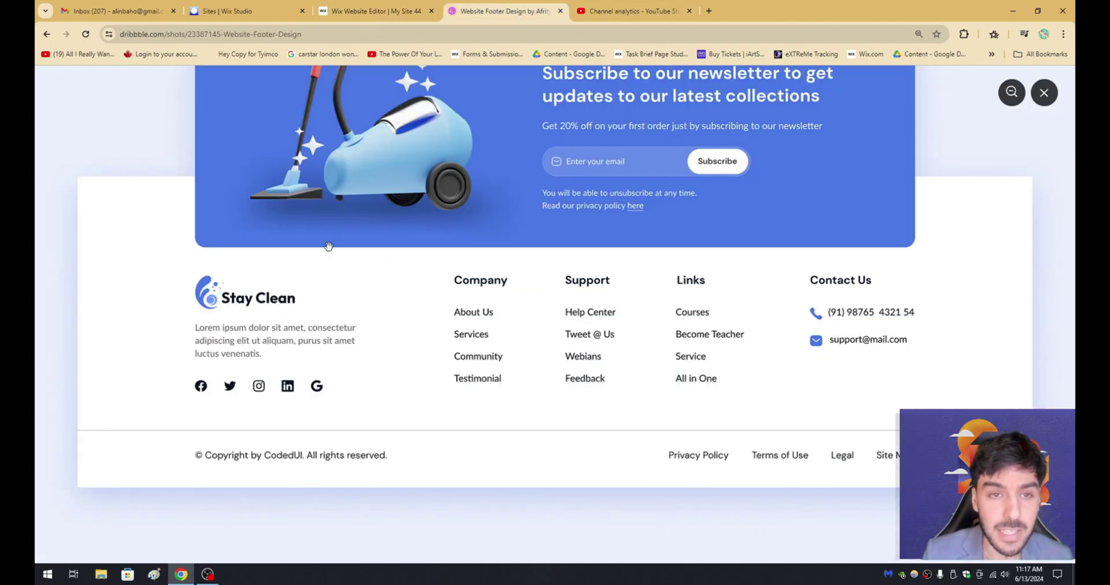
{"action": "left_click", "coordinate": [372, 11]}
{"action": "key", "text": "ctrl+v"}
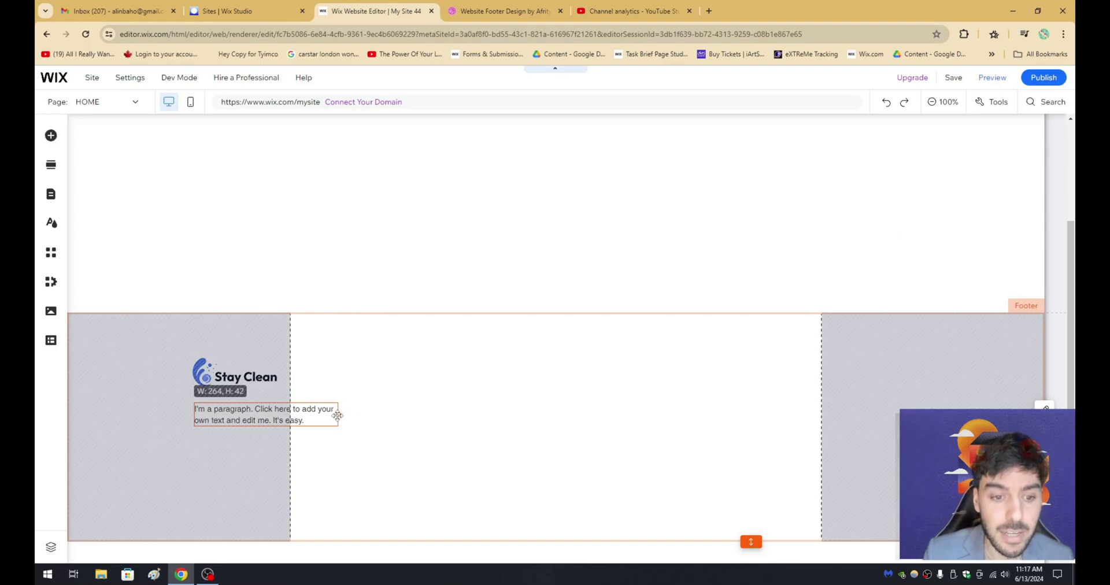
{"action": "left_click", "coordinate": [338, 415]}
{"action": "left_click", "coordinate": [542, 7]}
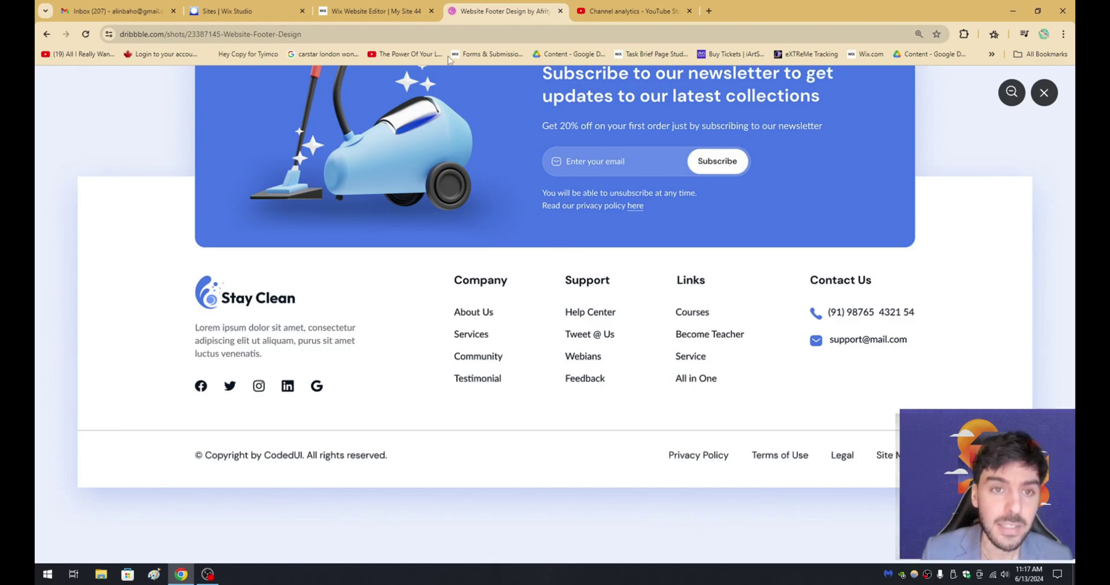
{"action": "left_click", "coordinate": [373, 11]}
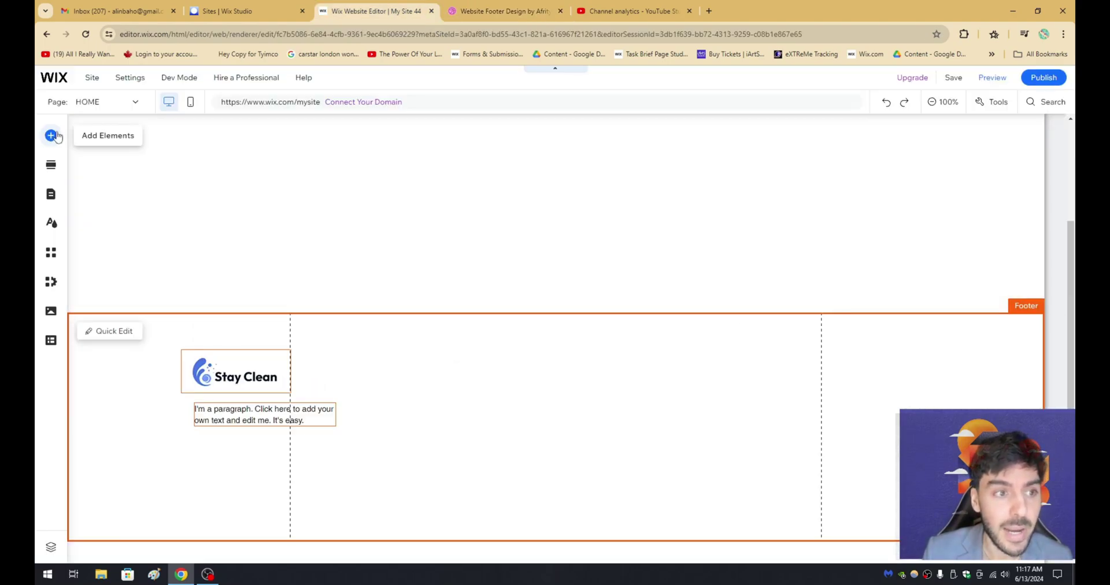
Add a Heading 6 to the footer at size 22 reading 'Company'.
{"action": "left_click", "coordinate": [51, 135]}
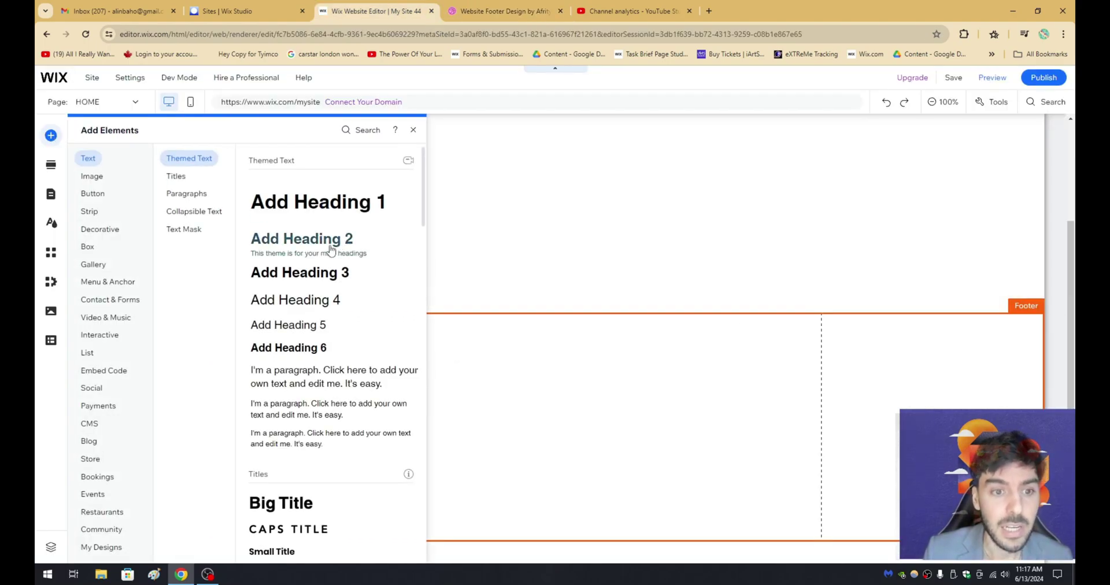
{"action": "left_click_drag", "start_coordinate": [292, 349], "coordinate": [458, 370]}
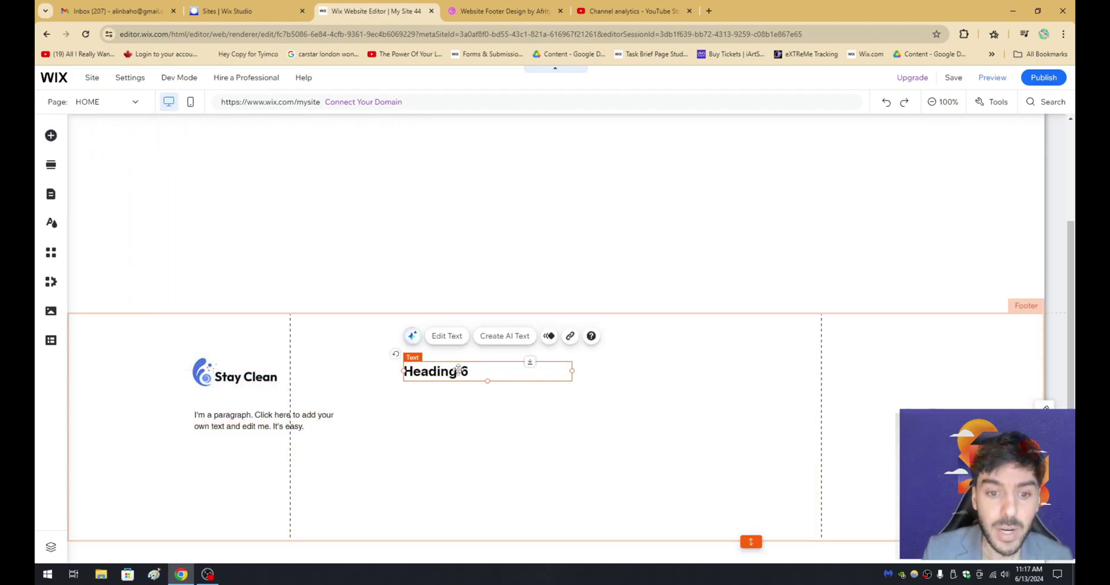
{"action": "double_click", "coordinate": [458, 370]}
{"action": "left_click", "coordinate": [364, 287]}
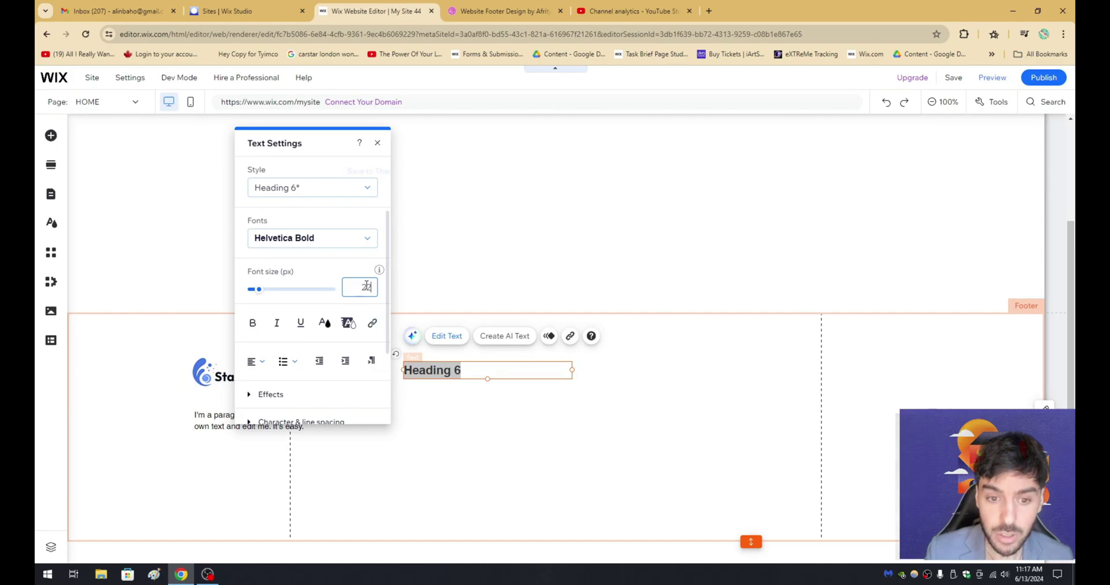
{"action": "left_click", "coordinate": [480, 13]}
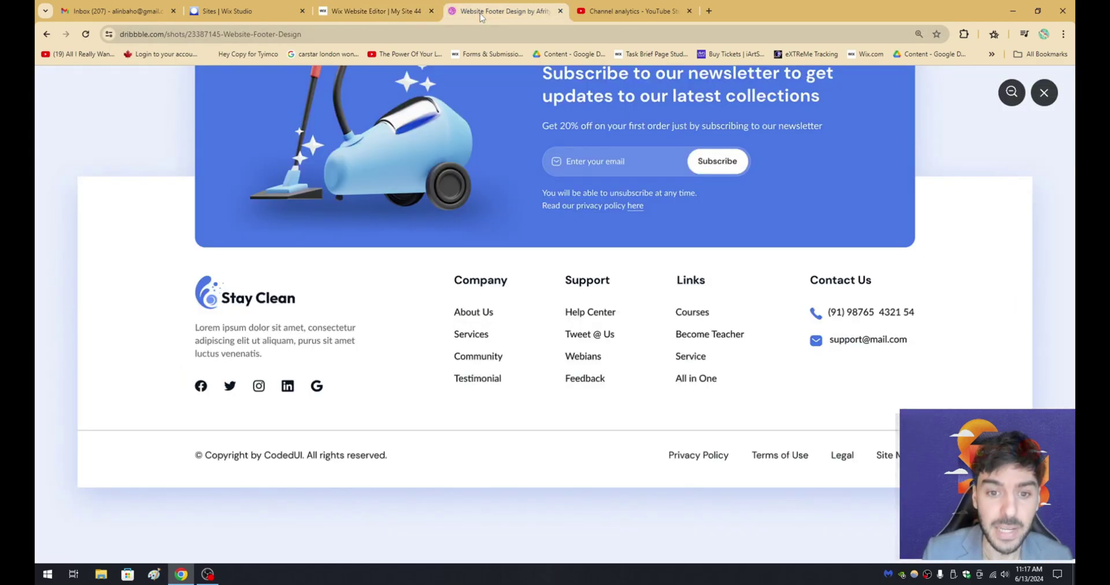
{"action": "left_click", "coordinate": [382, 6]}
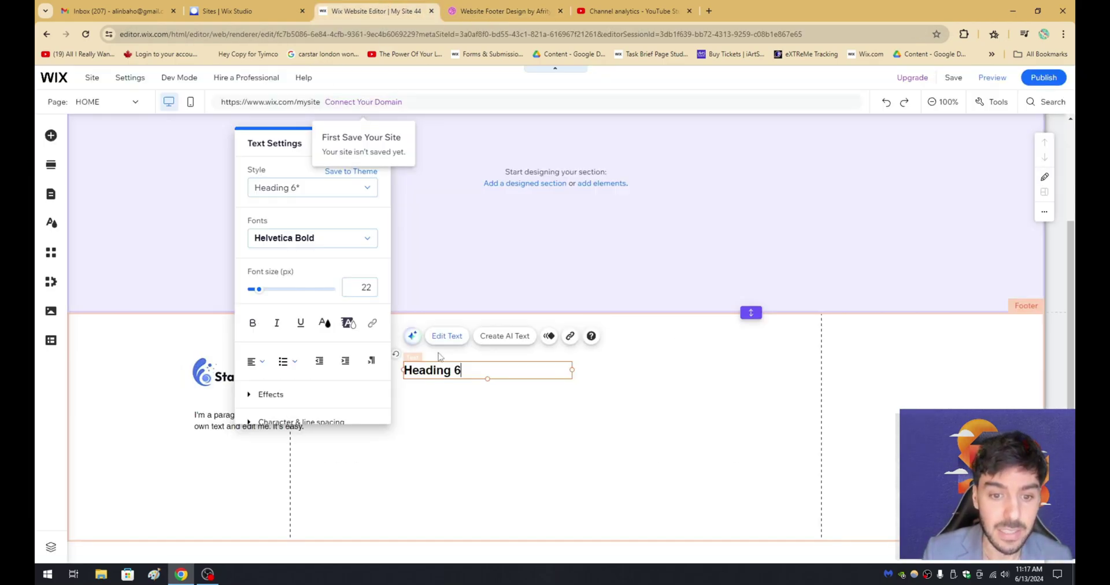
{"action": "double_click", "coordinate": [442, 368]}
{"action": "key", "text": "BackSpace"}
{"action": "type", "text": "Company"}
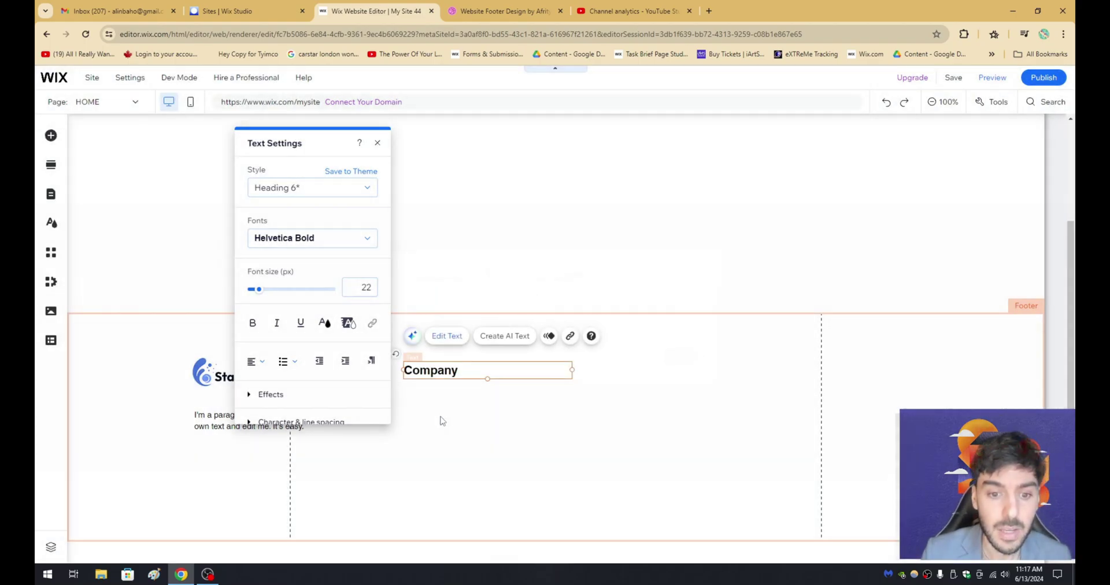
{"action": "left_click", "coordinate": [442, 420]}
Copy the Company heading beside it and retype the copy as 'Support'.
{"action": "left_click", "coordinate": [426, 374]}
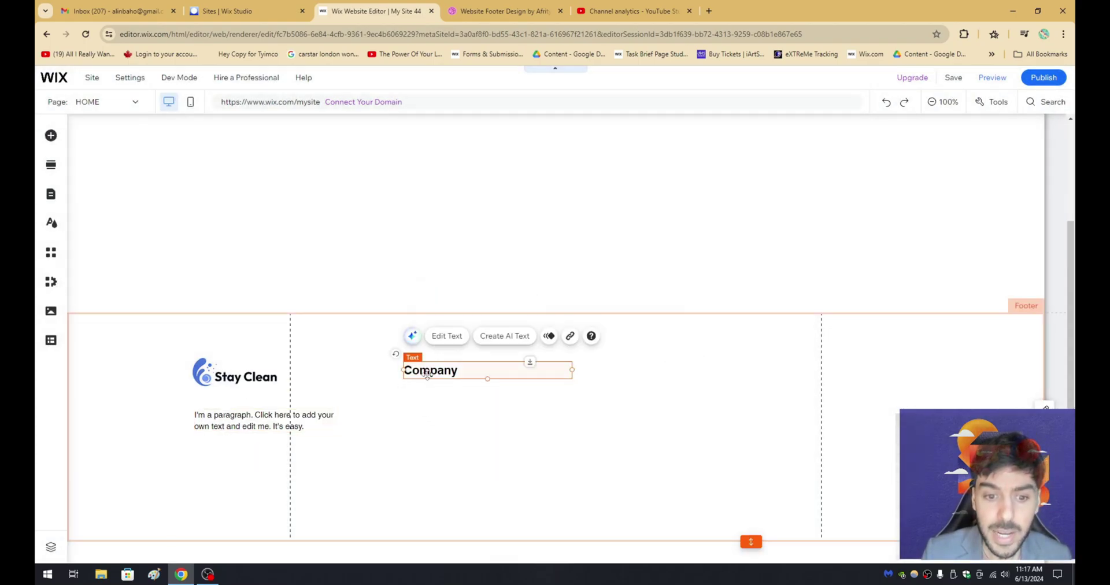
{"action": "right_click", "coordinate": [425, 373]}
{"action": "left_click", "coordinate": [465, 276]}
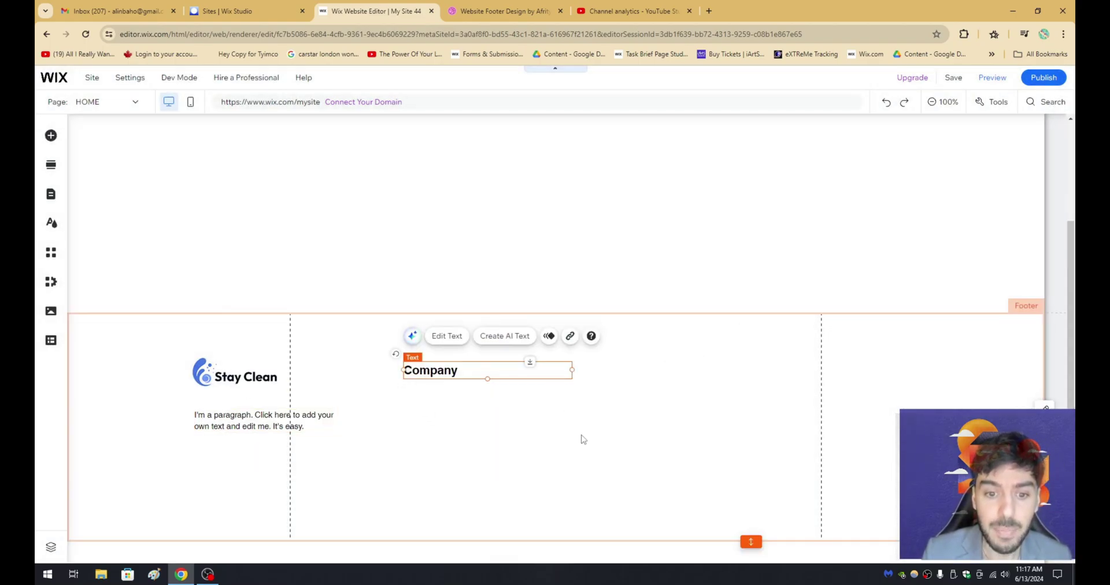
{"action": "right_click", "coordinate": [582, 440]}
{"action": "left_click", "coordinate": [630, 380]}
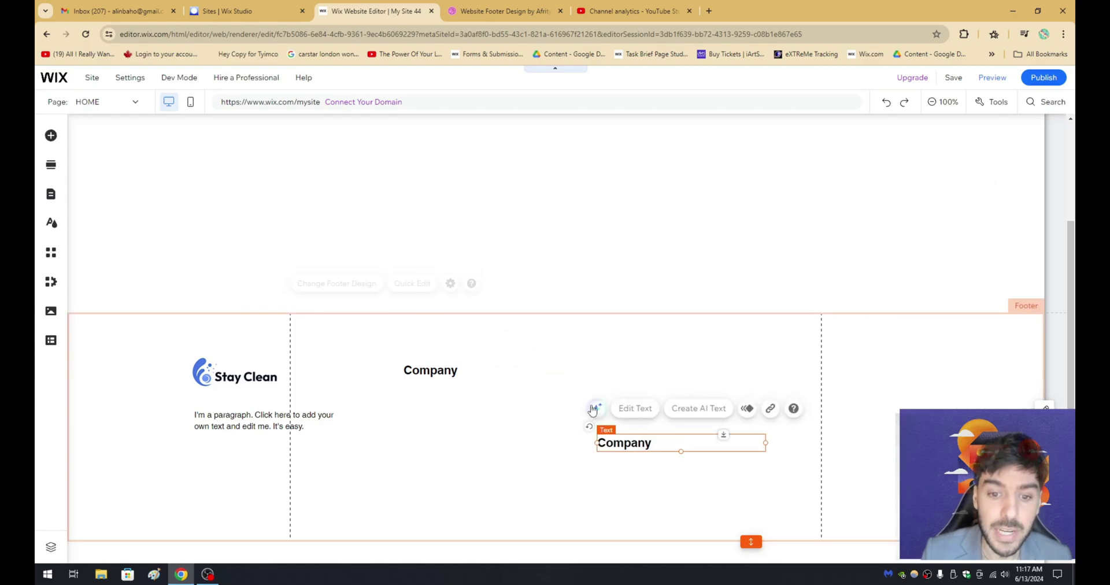
{"action": "left_click_drag", "start_coordinate": [629, 445], "coordinate": [555, 372]}
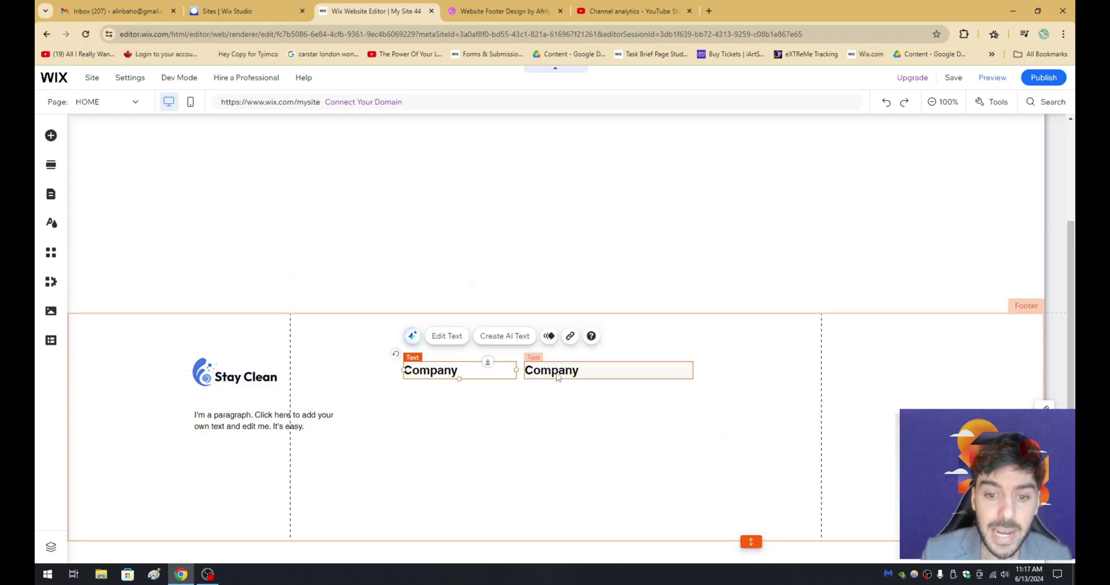
{"action": "left_click", "coordinate": [462, 7]}
{"action": "left_click", "coordinate": [393, 10]}
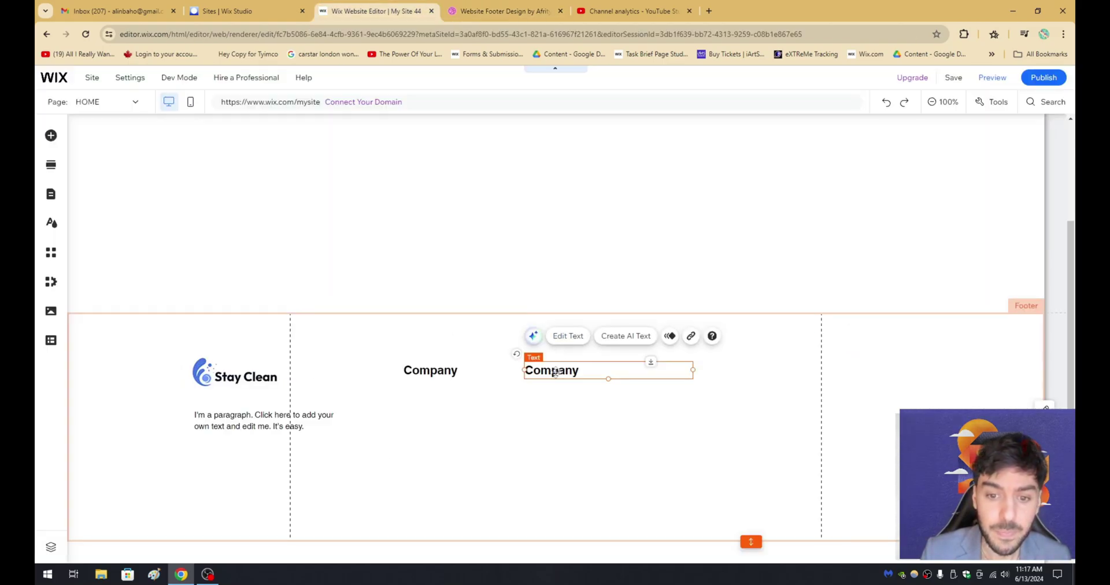
{"action": "double_click", "coordinate": [554, 371]}
{"action": "type", "text": "Support"}
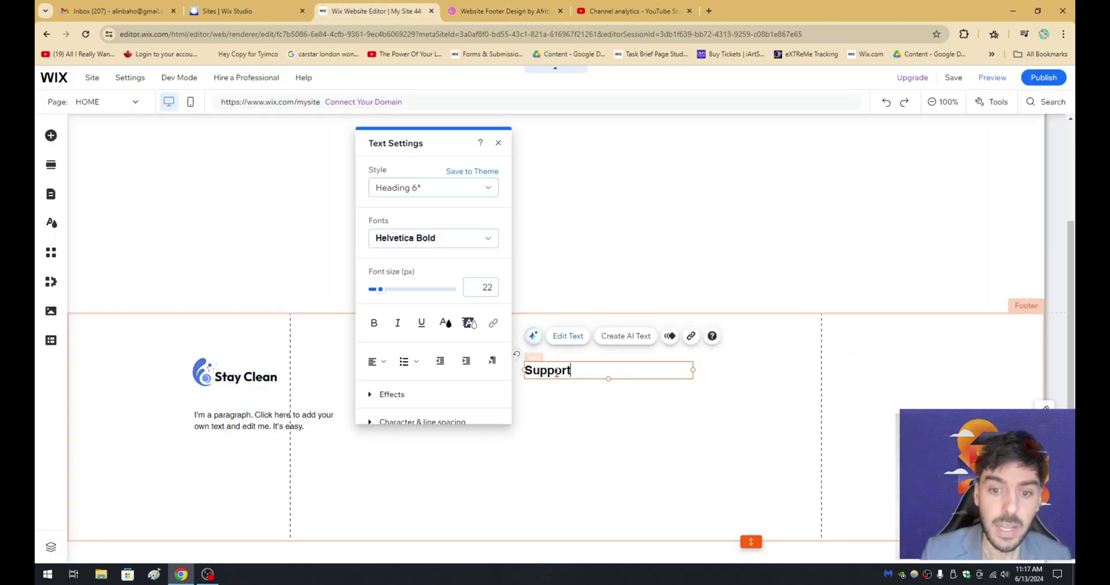
{"action": "left_click", "coordinate": [558, 394]}
Narrow the Support heading, then paste a copy beside it retyped as 'Links'.
{"action": "left_click", "coordinate": [555, 372]}
{"action": "left_click_drag", "start_coordinate": [696, 371], "coordinate": [606, 371]}
{"action": "right_click", "coordinate": [565, 372]}
{"action": "left_click", "coordinate": [594, 276]}
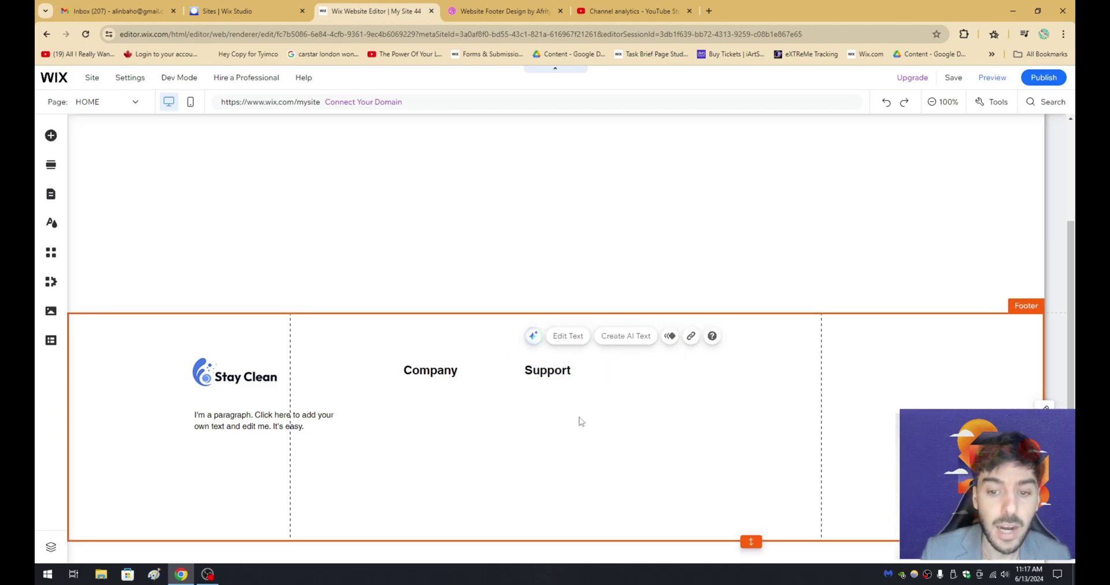
{"action": "right_click", "coordinate": [578, 420]}
{"action": "left_click", "coordinate": [601, 362]}
{"action": "left_click_drag", "start_coordinate": [607, 422], "coordinate": [644, 371]}
{"action": "double_click", "coordinate": [644, 371]}
{"action": "type", "text": "Links"}
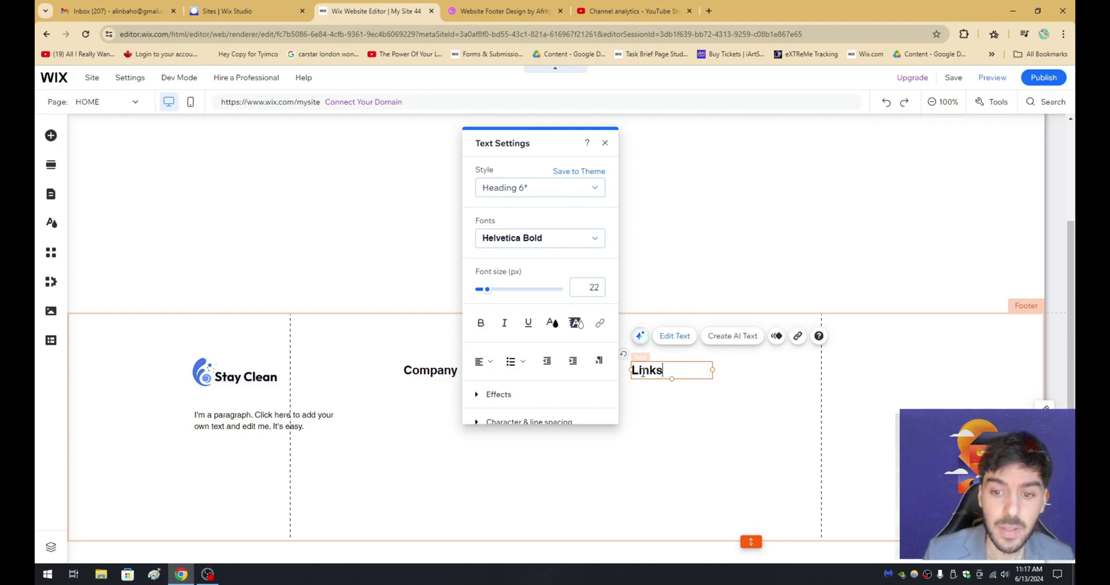
{"action": "left_click", "coordinate": [595, 322]}
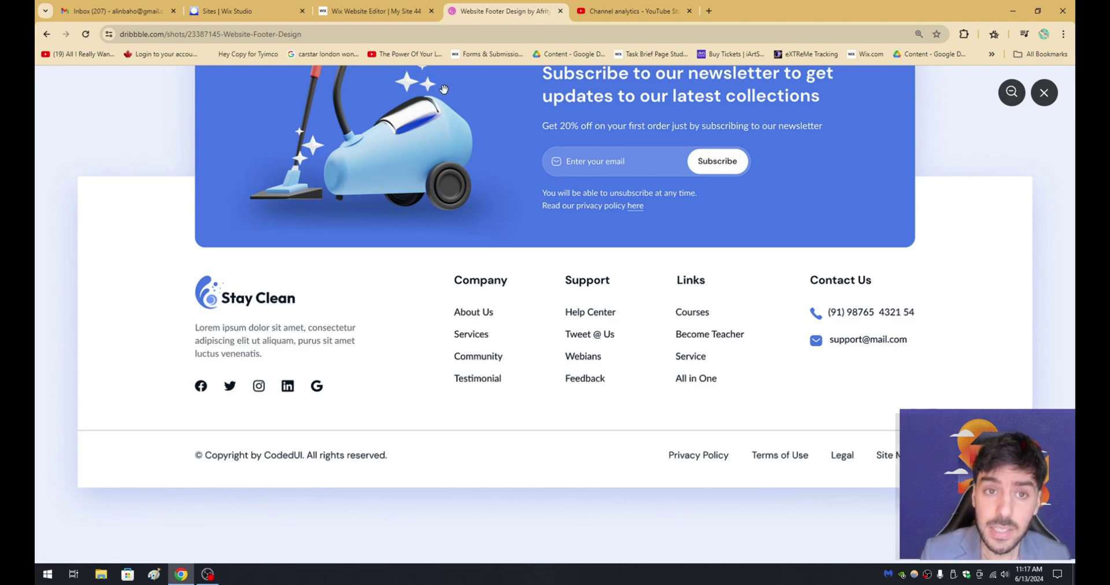
Copy the logo's paragraph and paste it under the Company heading.
{"action": "left_click", "coordinate": [399, 11]}
{"action": "left_click", "coordinate": [237, 420]}
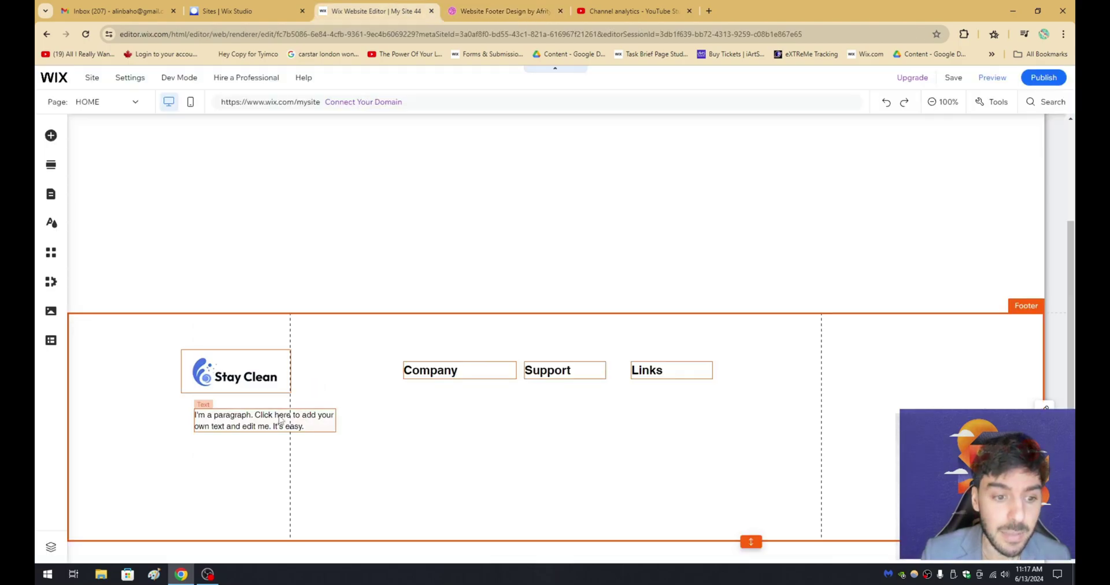
{"action": "right_click", "coordinate": [235, 426]}
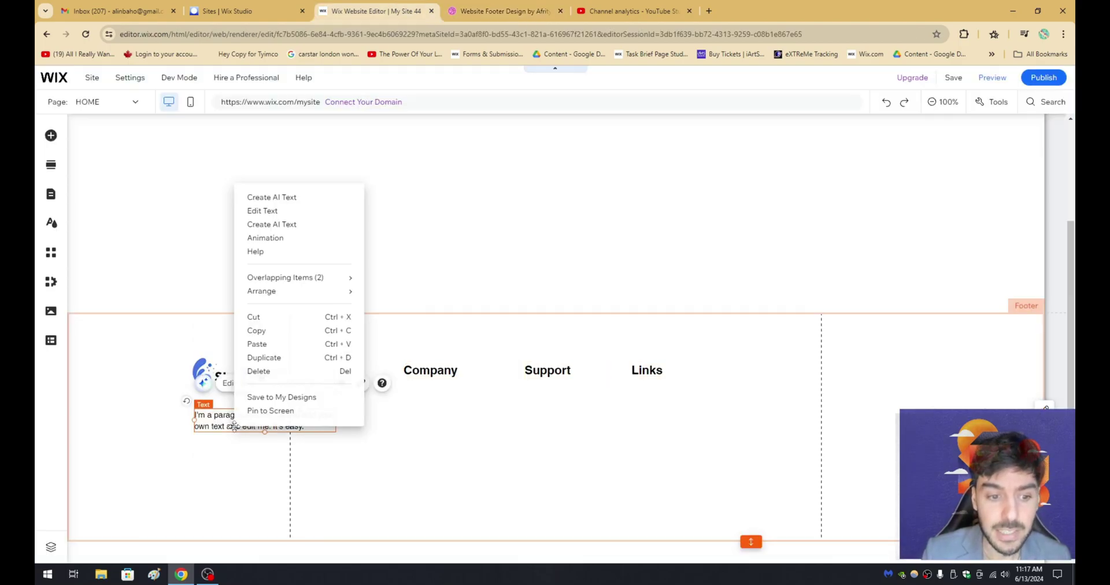
{"action": "left_click", "coordinate": [273, 334]}
{"action": "right_click", "coordinate": [429, 461]}
{"action": "left_click", "coordinate": [454, 399]}
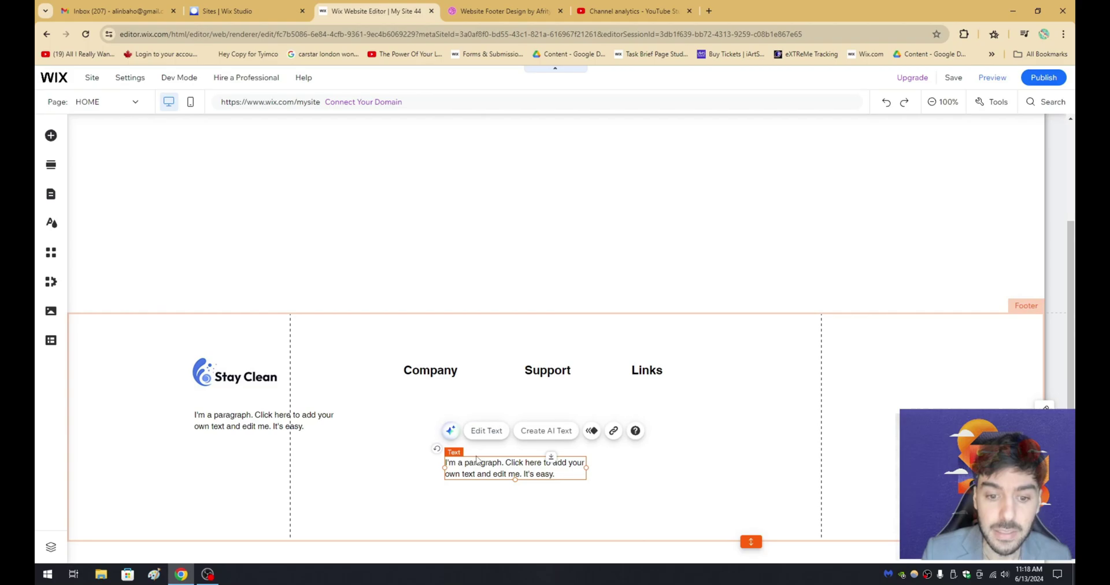
{"action": "left_click_drag", "start_coordinate": [470, 462], "coordinate": [446, 423]}
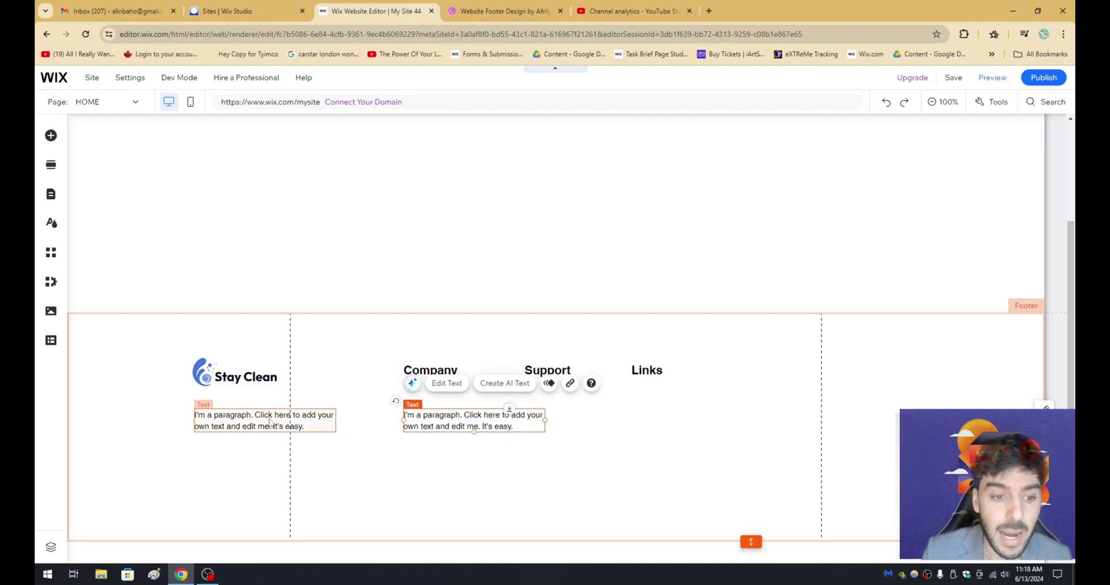
Raise both paragraphs so the one under the logo and under Company align.
{"action": "left_click", "coordinate": [236, 419]}
{"action": "left_click_drag", "start_coordinate": [236, 419], "coordinate": [233, 411]}
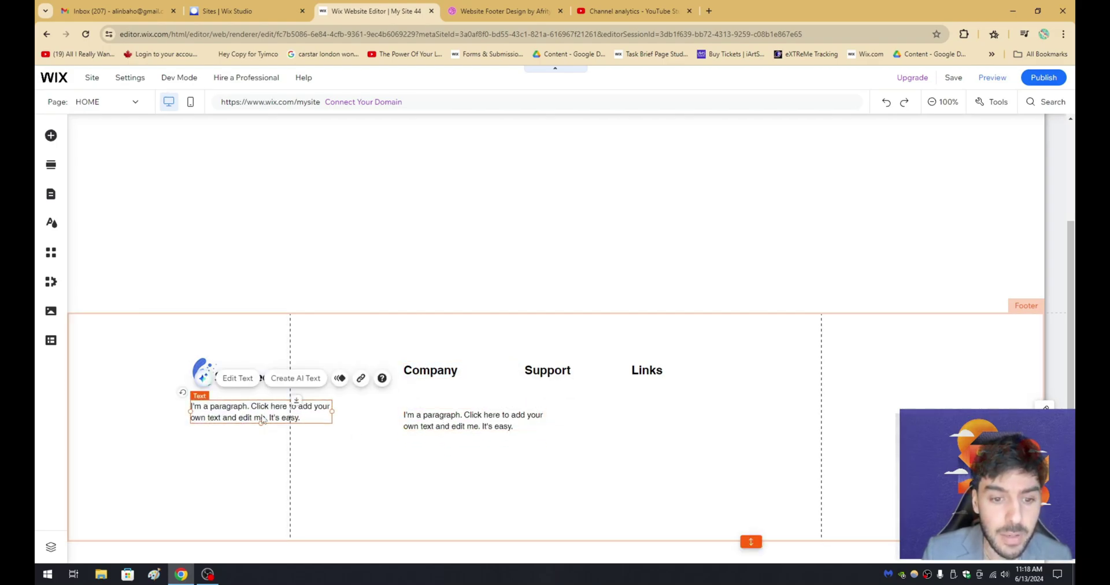
{"action": "left_click", "coordinate": [429, 422]}
{"action": "left_click_drag", "start_coordinate": [429, 422], "coordinate": [428, 413]}
{"action": "key", "text": "ctrl+Tab"}
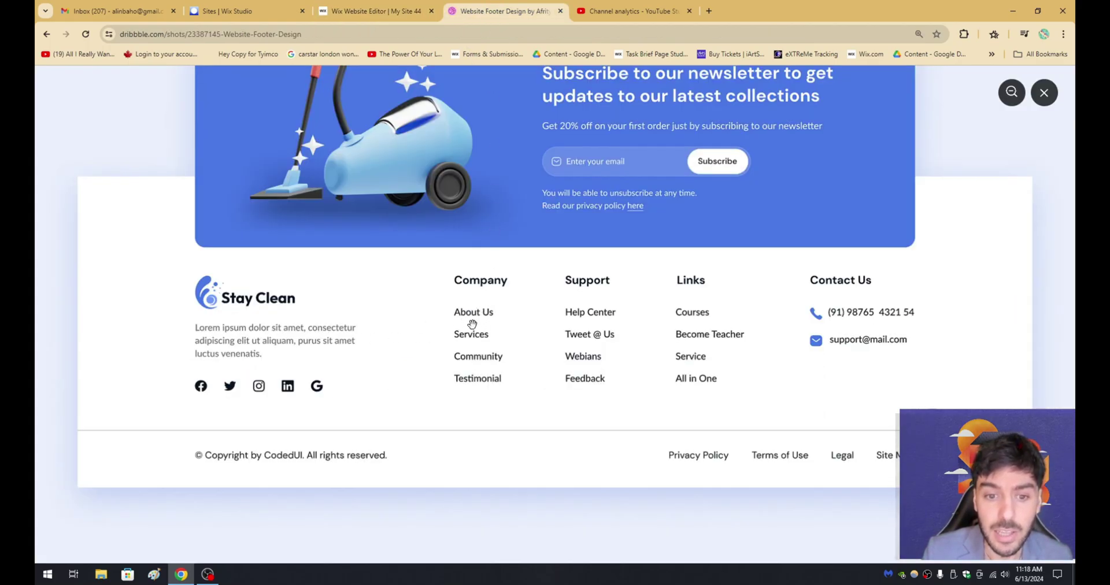
{"action": "left_click", "coordinate": [388, 8]}
Replace the Company paragraph's text with 'About' and narrow its box to fit.
{"action": "left_click_drag", "start_coordinate": [425, 409], "coordinate": [428, 402]}
{"action": "double_click", "coordinate": [435, 407]}
{"action": "type", "text": "A"}
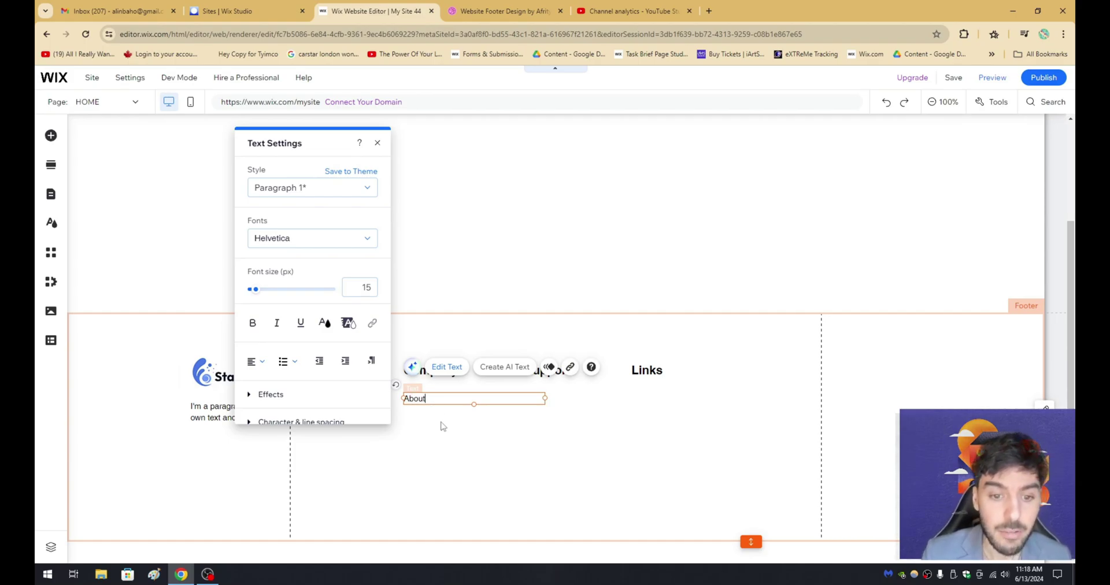
{"action": "type", "text": "bout"}
{"action": "left_click", "coordinate": [442, 426]}
{"action": "left_click", "coordinate": [417, 402]}
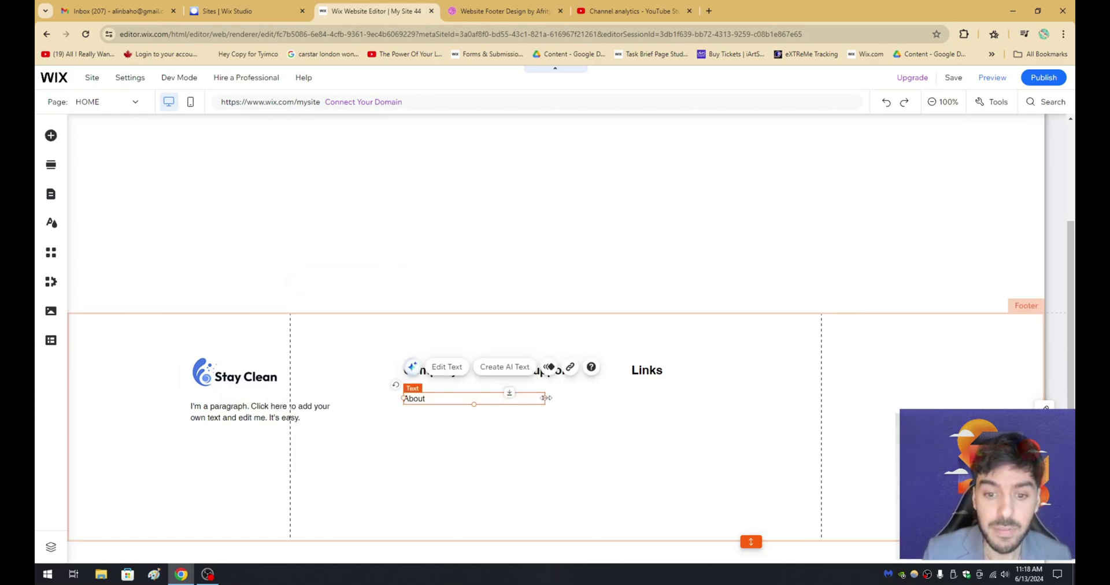
{"action": "left_click_drag", "start_coordinate": [545, 397], "coordinate": [457, 398]}
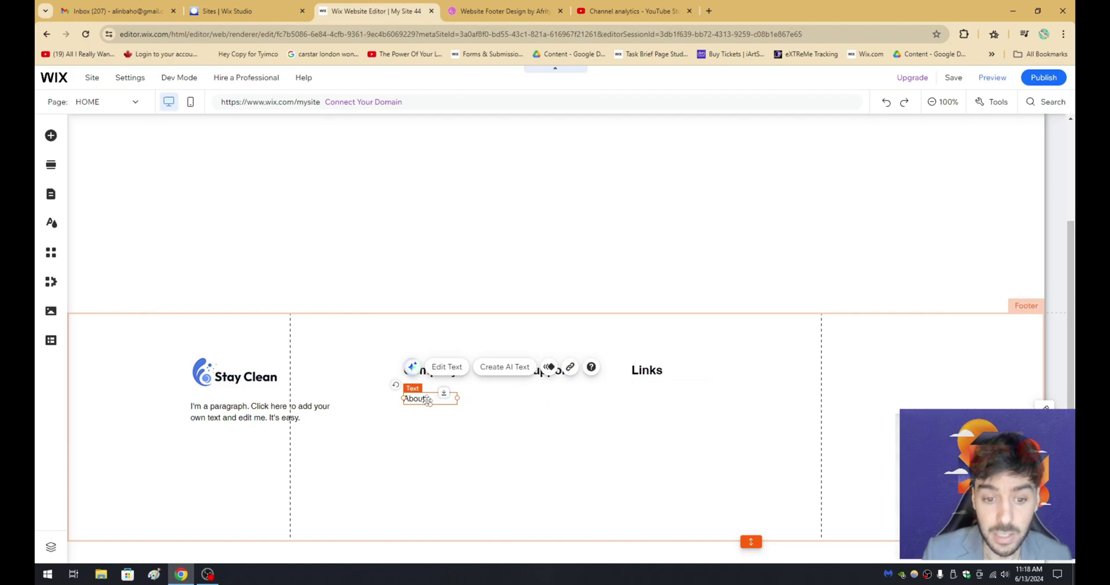
Start adding a link to the About text, then dismiss the link options.
{"action": "left_click", "coordinate": [571, 368]}
{"action": "left_click", "coordinate": [564, 259]}
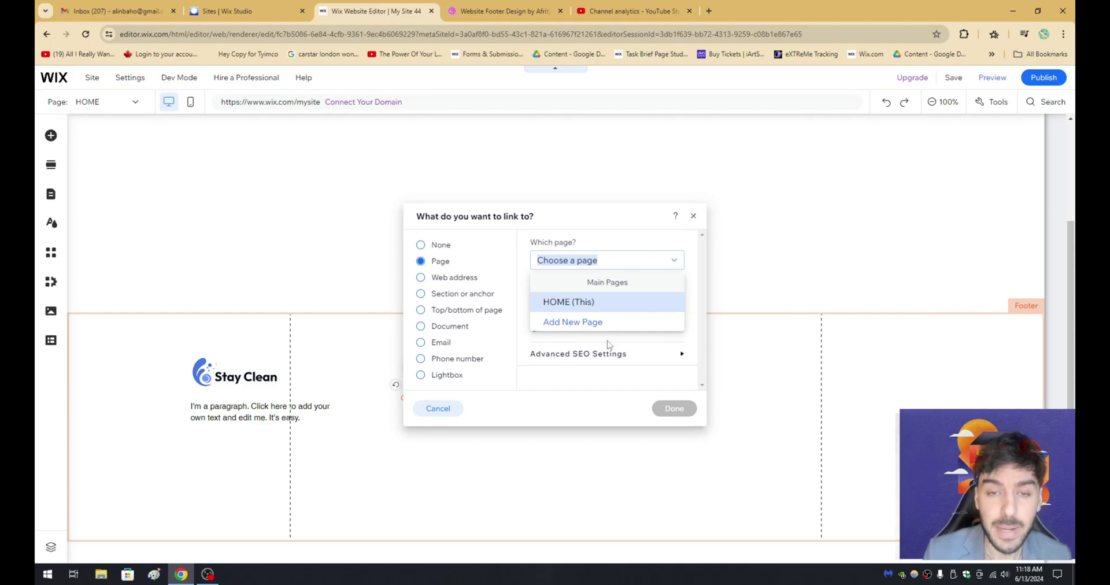
{"action": "left_click", "coordinate": [513, 10]}
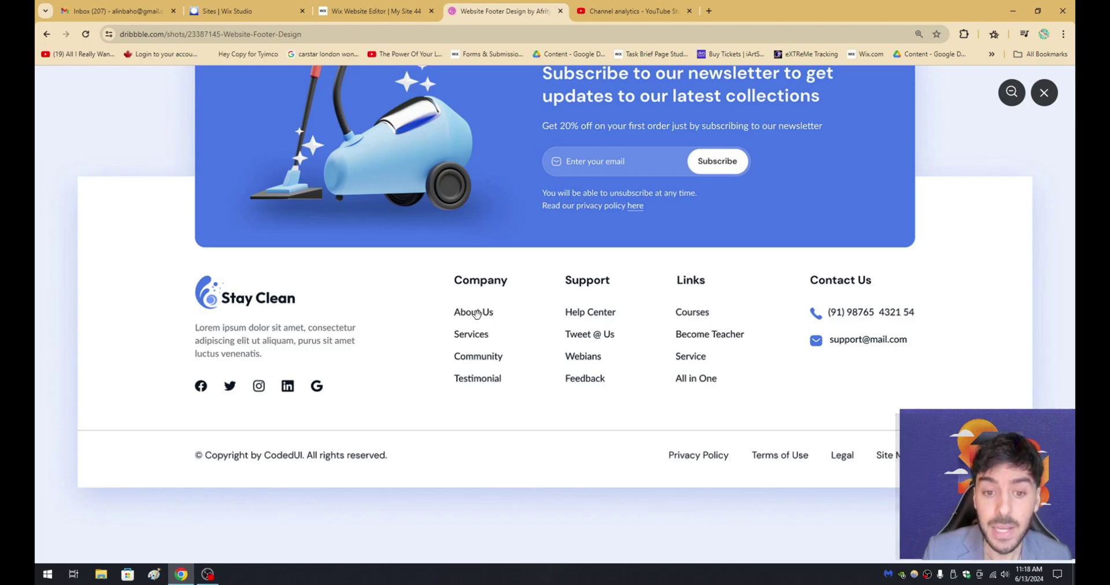
{"action": "left_click", "coordinate": [408, 11]}
{"action": "left_click", "coordinate": [438, 404]}
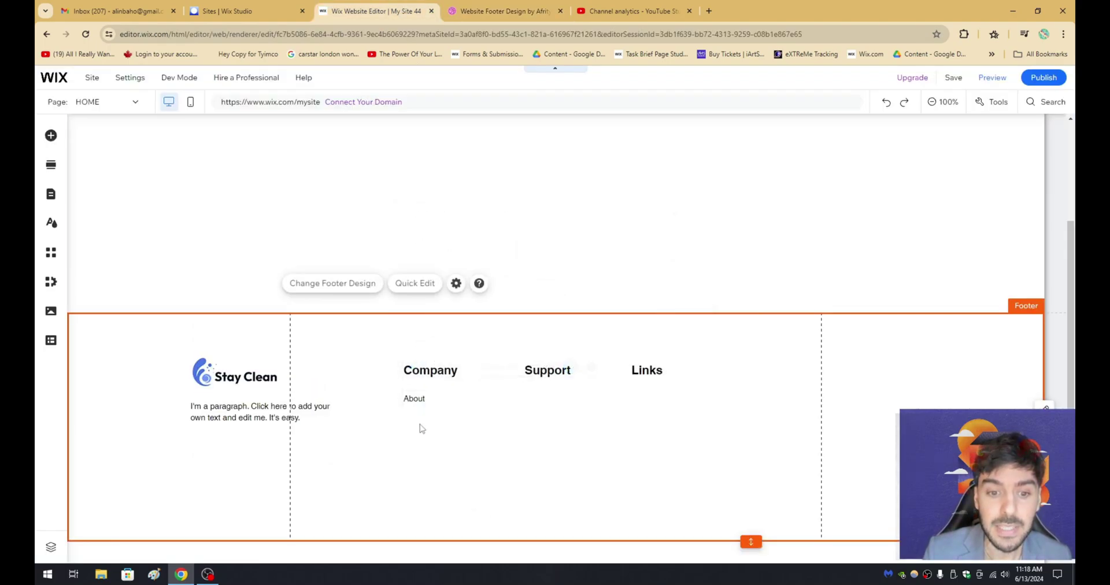
{"action": "left_click", "coordinate": [415, 398]}
{"action": "left_click", "coordinate": [570, 367]}
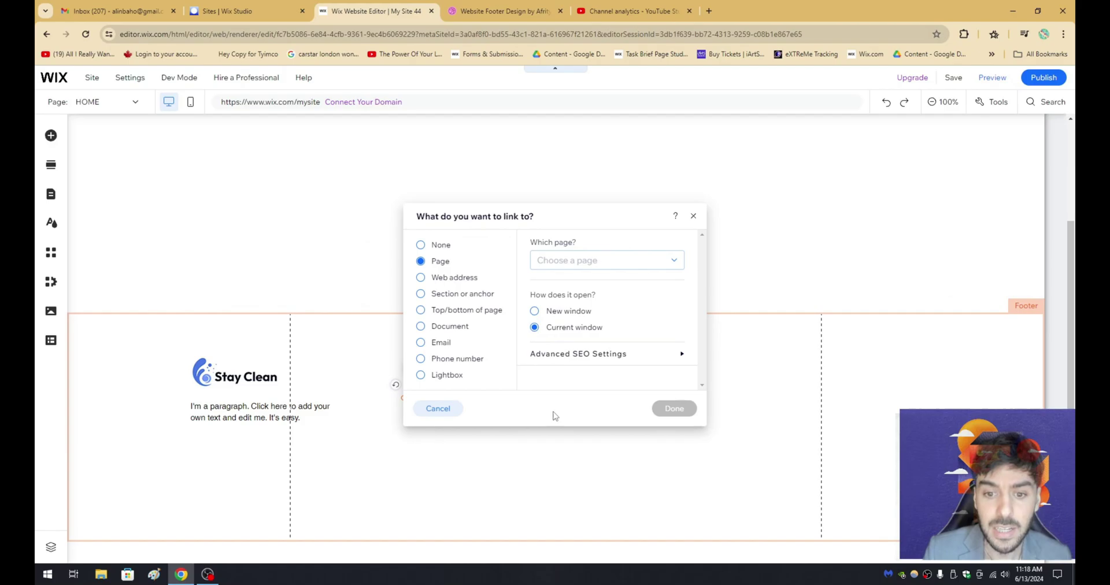
{"action": "left_click", "coordinate": [436, 407]}
Link the About text to the HOME page through its text settings.
{"action": "double_click", "coordinate": [416, 399]}
{"action": "left_click", "coordinate": [441, 366]}
{"action": "left_click", "coordinate": [372, 323]}
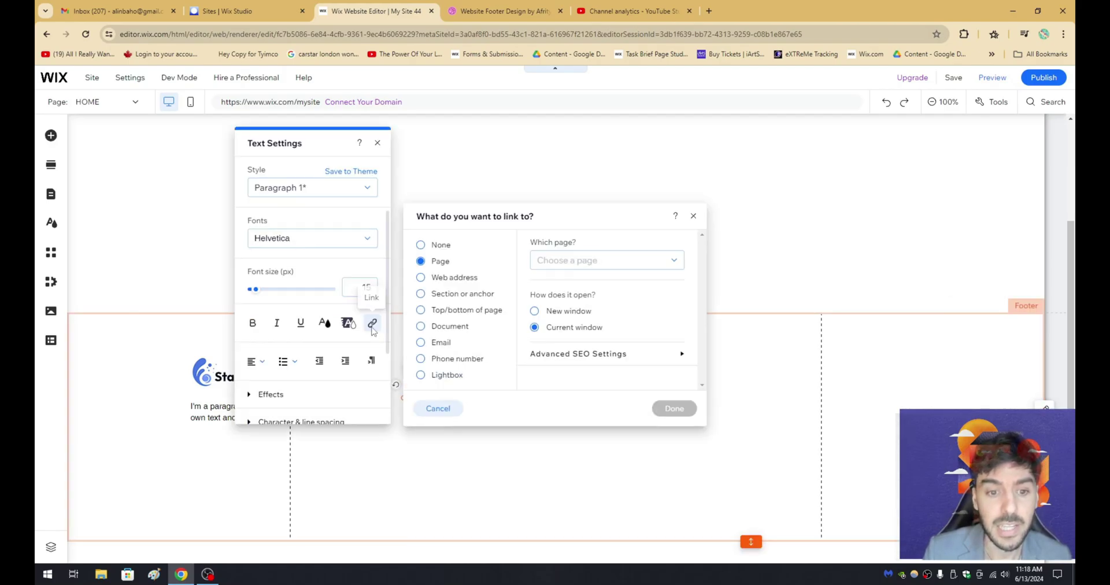
{"action": "left_click", "coordinate": [588, 261]}
{"action": "left_click", "coordinate": [590, 301]}
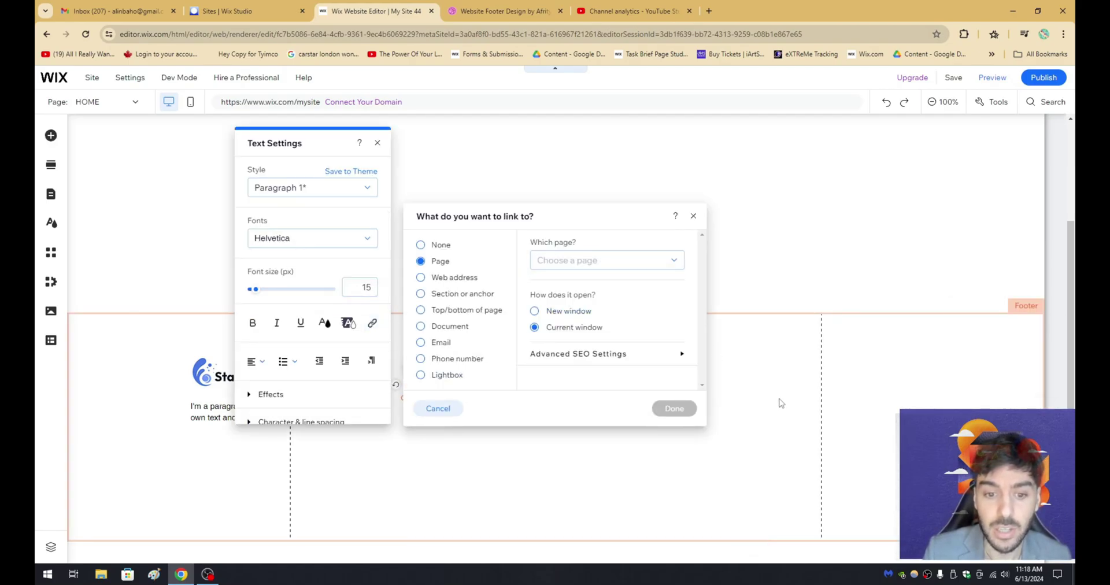
{"action": "left_click", "coordinate": [674, 408]}
{"action": "left_click", "coordinate": [644, 449]}
{"action": "left_click", "coordinate": [430, 400]}
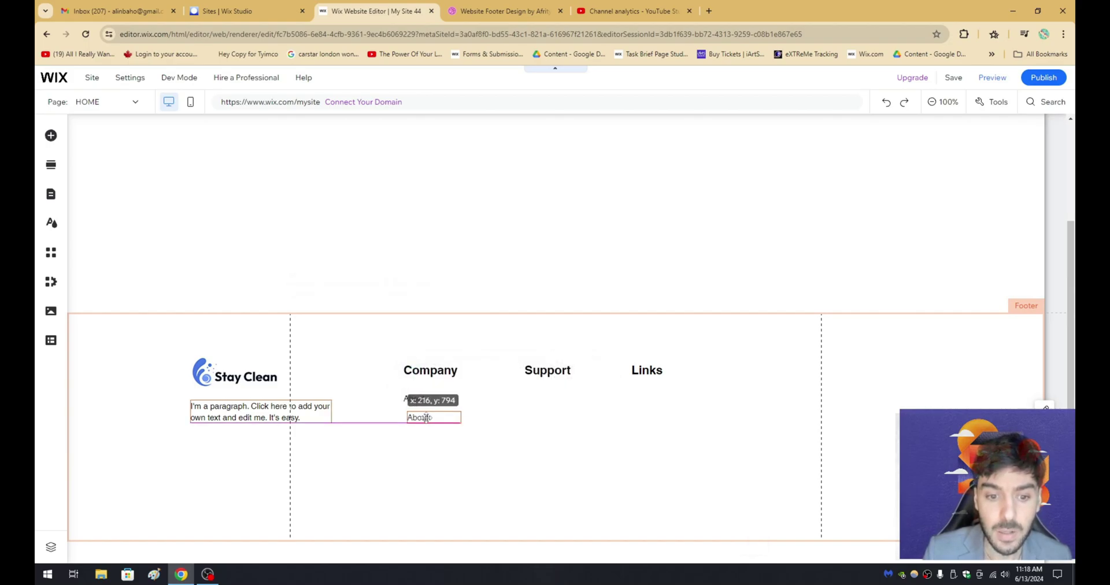
Retype the copied Company item below About as 'Services'.
{"action": "left_click", "coordinate": [483, 10]}
{"action": "left_click", "coordinate": [376, 10]}
{"action": "double_click", "coordinate": [432, 416]}
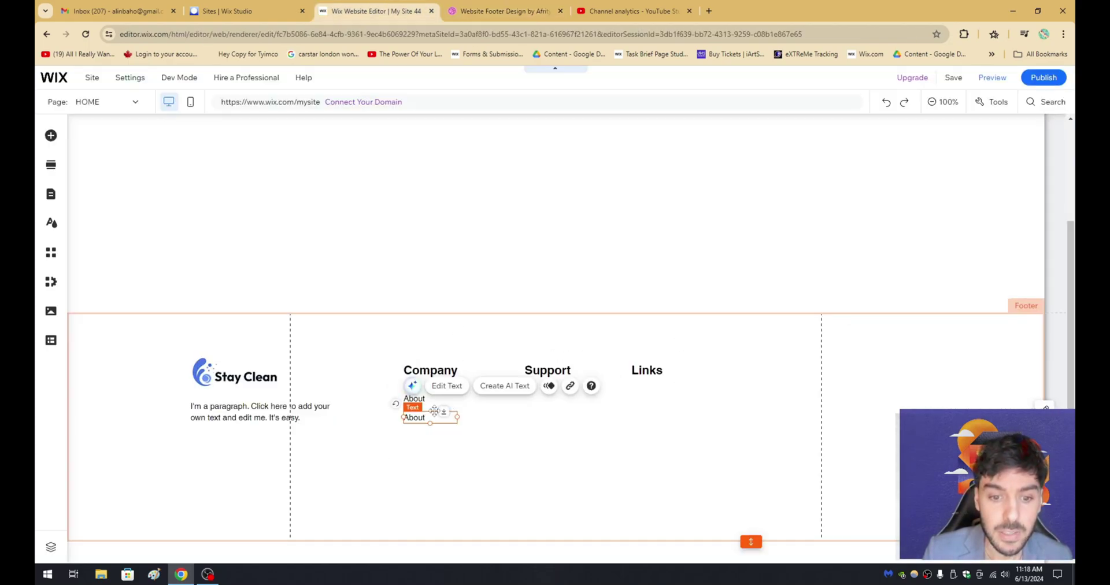
{"action": "type", "text": "Service"}
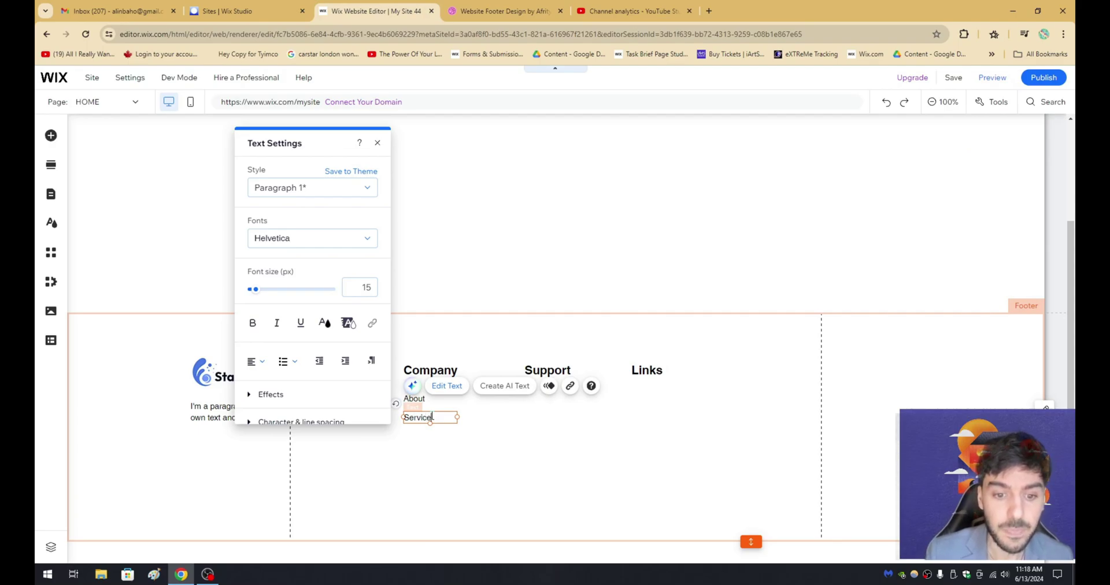
{"action": "left_click", "coordinate": [439, 452]}
Duplicate the About item below Services and retype it as 'Community'.
{"action": "left_click", "coordinate": [430, 417]}
{"action": "left_click_drag", "start_coordinate": [430, 417], "coordinate": [416, 434]}
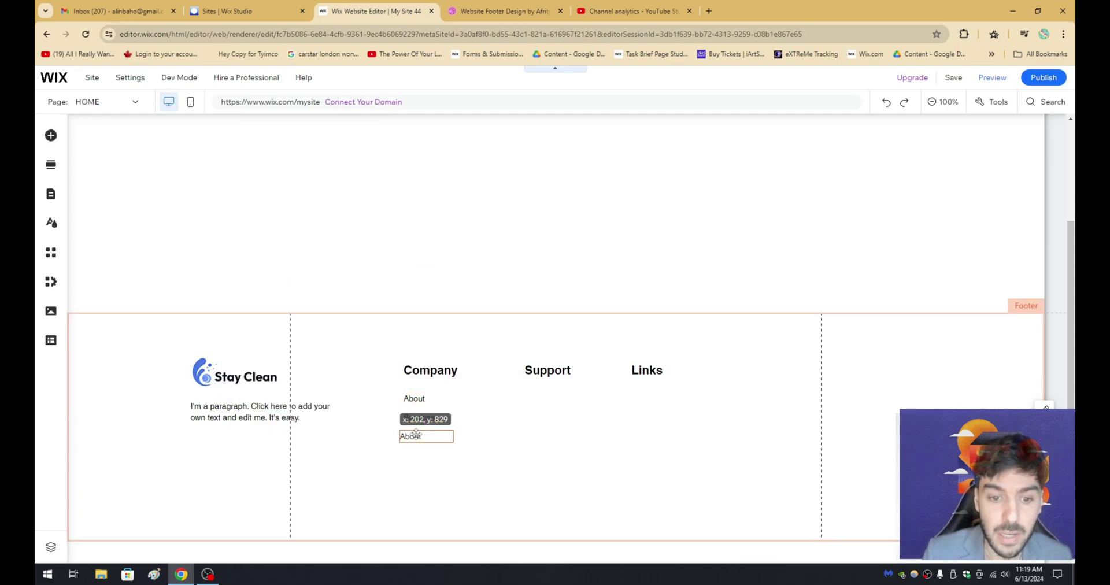
{"action": "left_click", "coordinate": [505, 10]}
{"action": "left_click", "coordinate": [432, 5]}
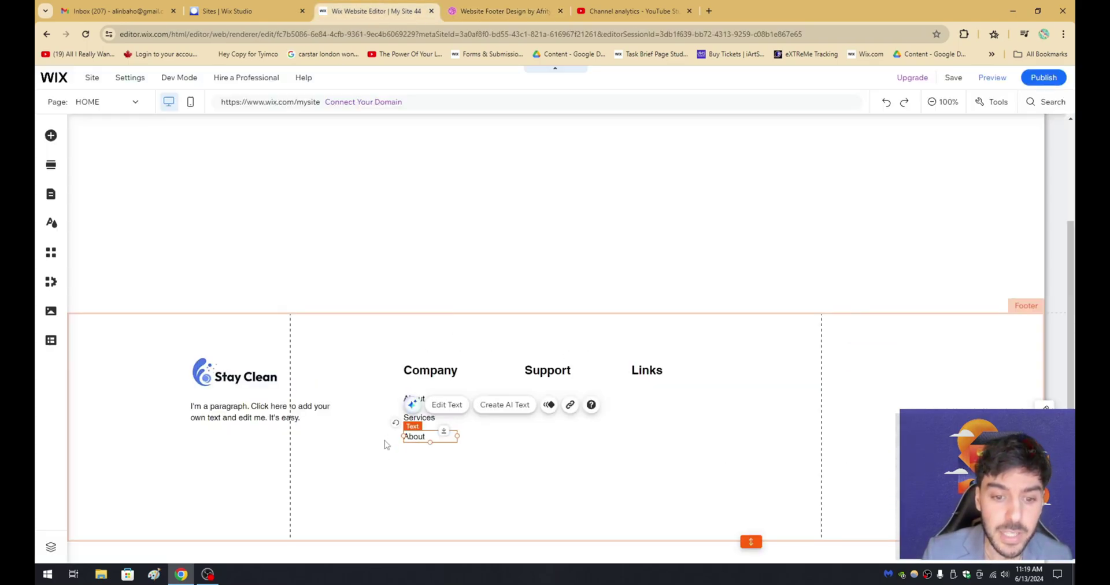
{"action": "double_click", "coordinate": [412, 435]}
{"action": "type", "text": "Community"}
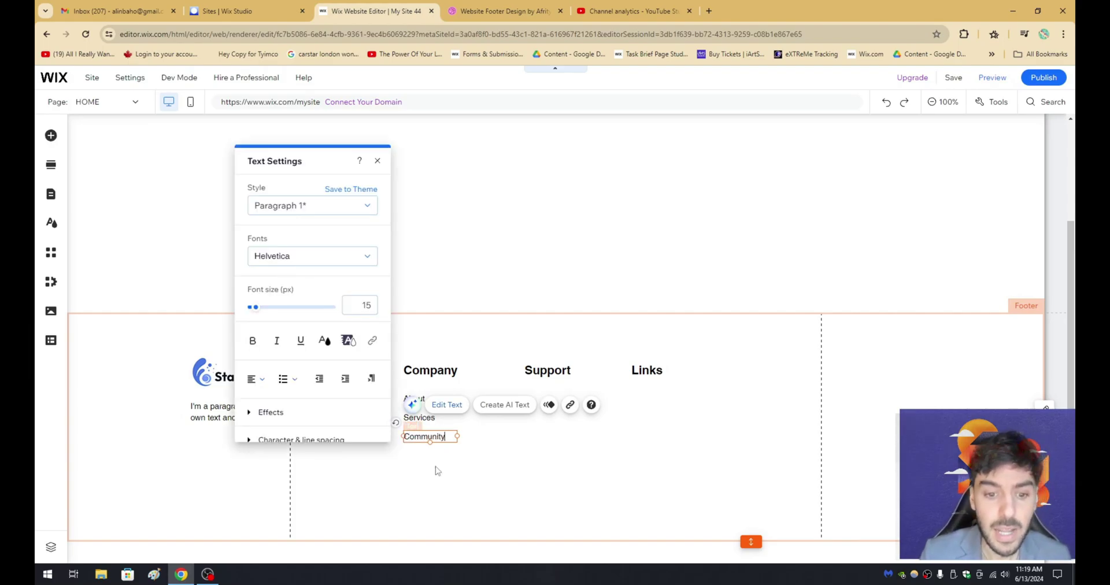
{"action": "left_click", "coordinate": [513, 6]}
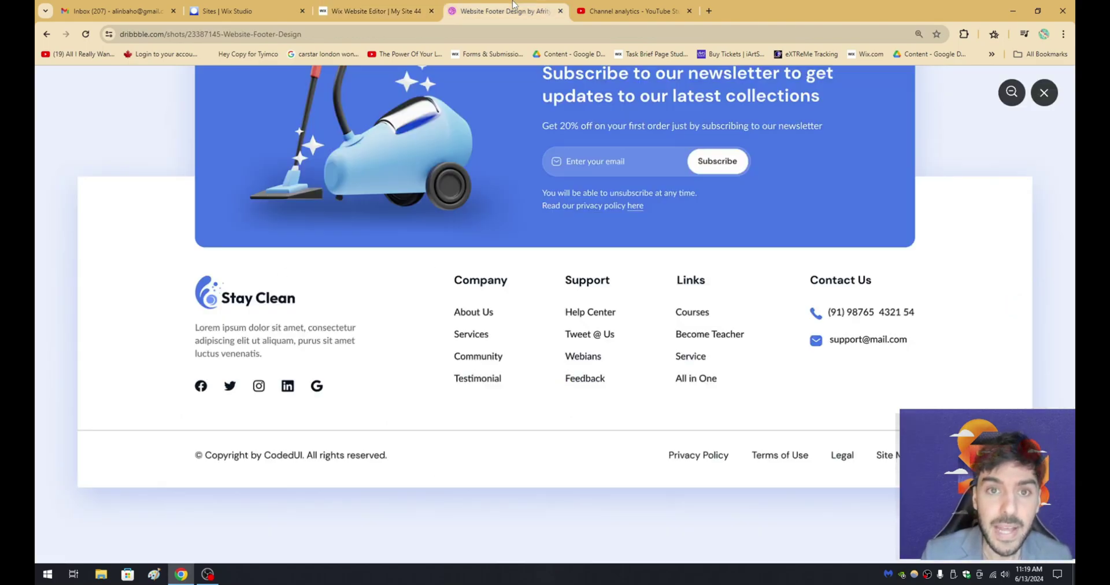
{"action": "left_click", "coordinate": [370, 11]}
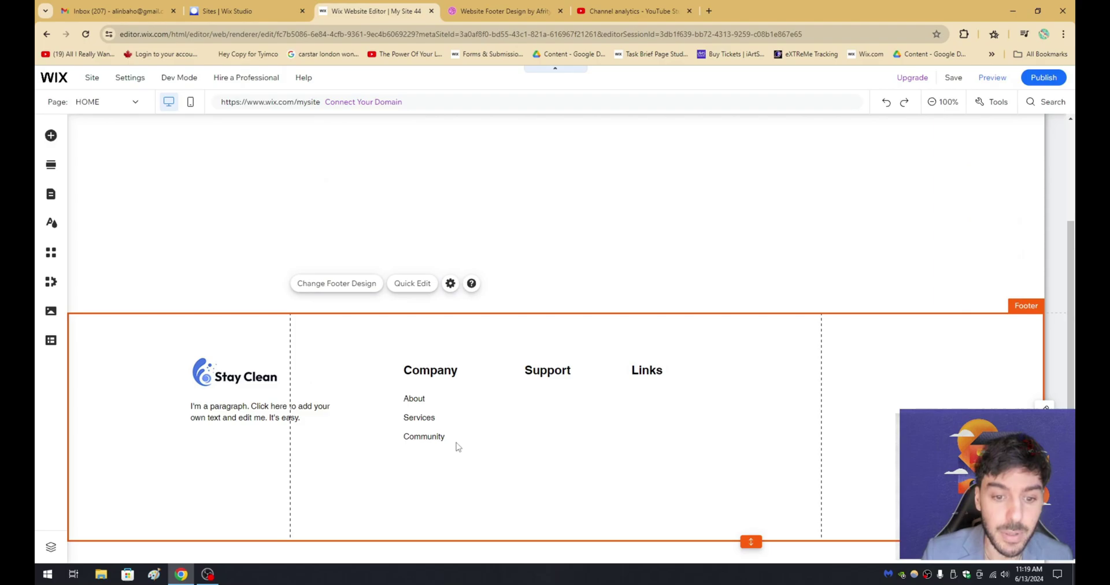
Add a fourth item below Community reading 'Testtimonals'.
{"action": "left_click_drag", "start_coordinate": [451, 446], "coordinate": [425, 458]}
{"action": "double_click", "coordinate": [425, 457]}
{"action": "type", "text": "Testimonials"}
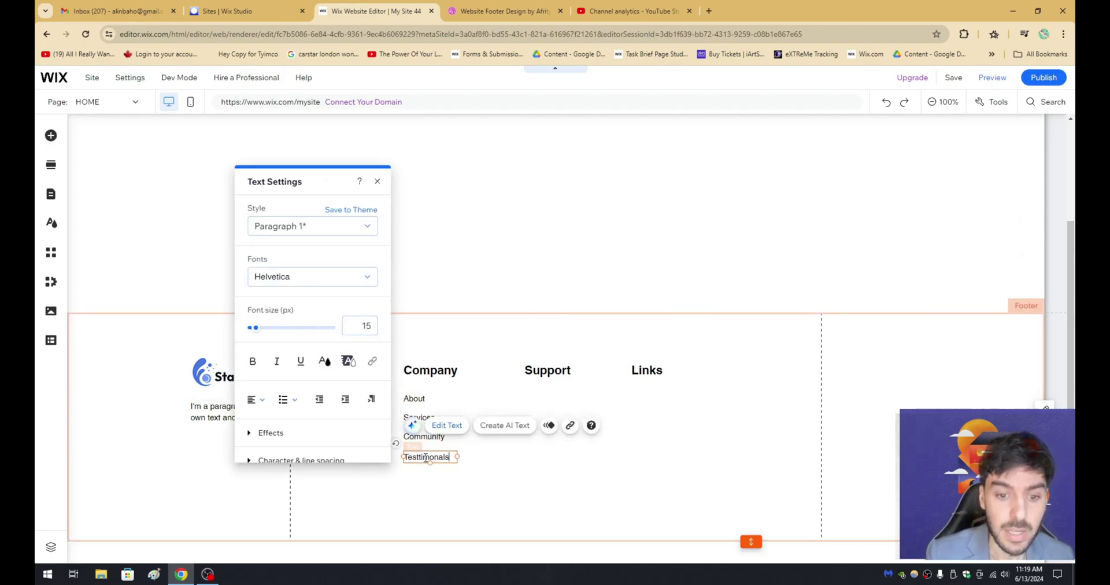
{"action": "left_click", "coordinate": [453, 505]}
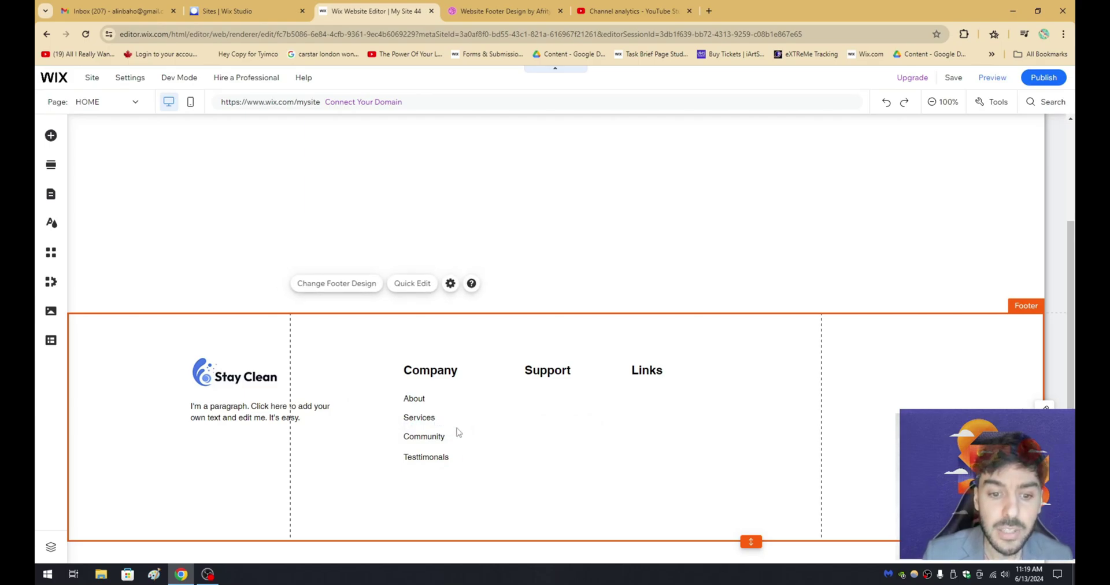
{"action": "key", "text": "ctrl+Tab"}
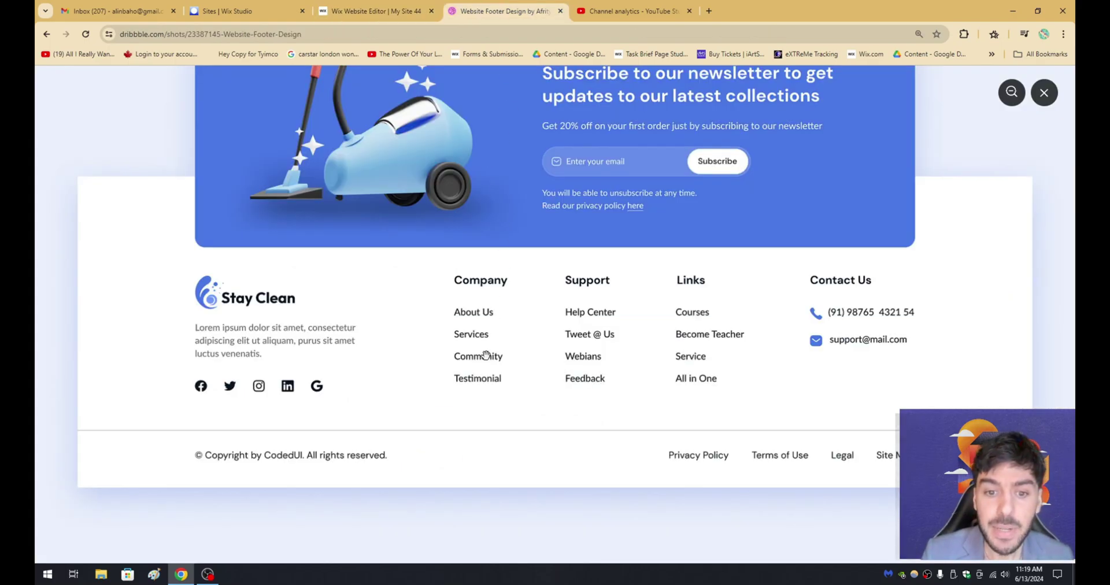
{"action": "left_click", "coordinate": [407, 12]}
Group the four Company items: About, Services, Community and Testtimonals.
{"action": "left_click", "coordinate": [414, 399]}
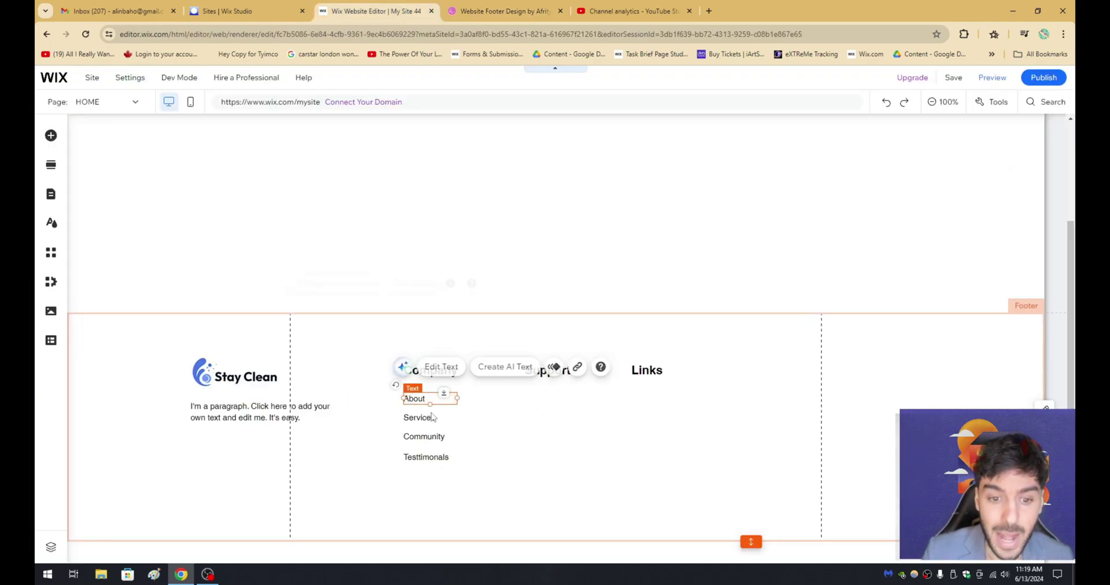
{"action": "left_click", "coordinate": [419, 417], "text": "shift"}
{"action": "left_click", "coordinate": [424, 436], "text": "shift"}
{"action": "left_click", "coordinate": [436, 457], "text": "shift"}
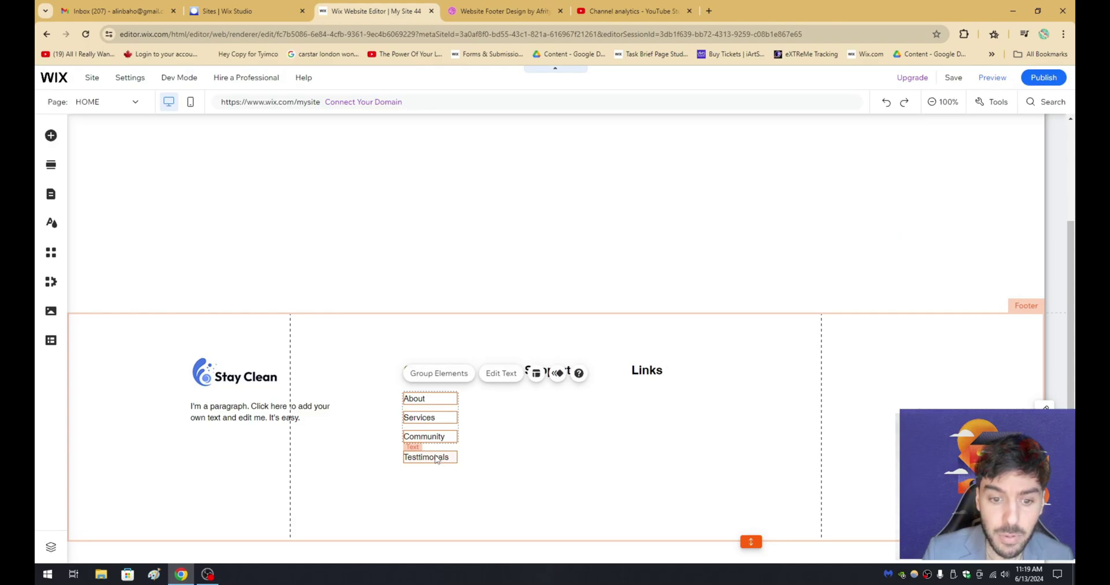
{"action": "left_click", "coordinate": [438, 376]}
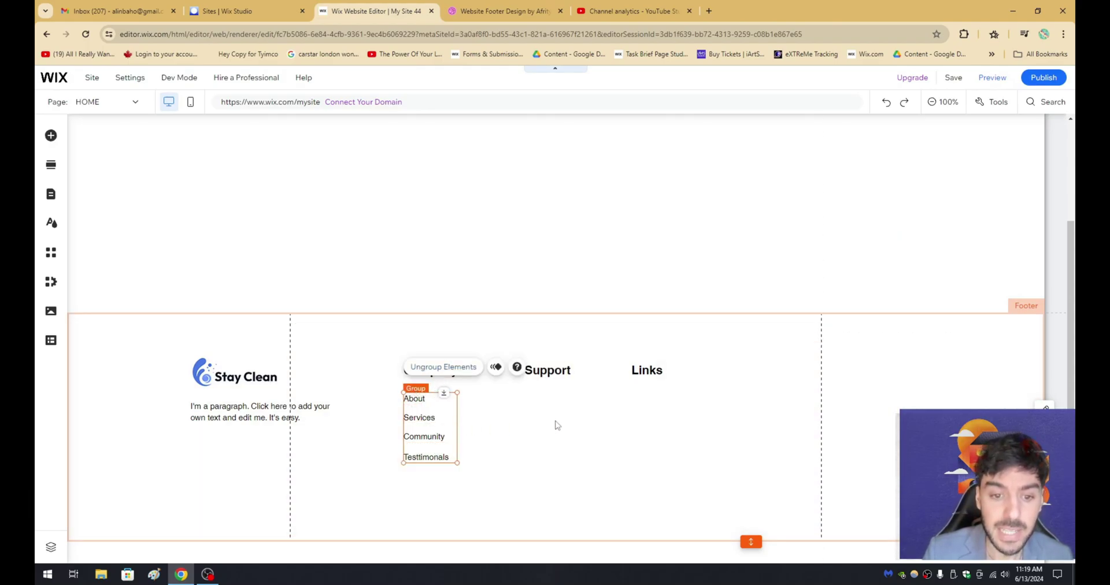
Duplicate the grouped list and place the copy under the Support heading.
{"action": "key", "text": "ctrl+d"}
{"action": "left_click_drag", "start_coordinate": [438, 415], "coordinate": [535, 402]}
{"action": "left_click", "coordinate": [550, 385]}
{"action": "left_click", "coordinate": [535, 370]}
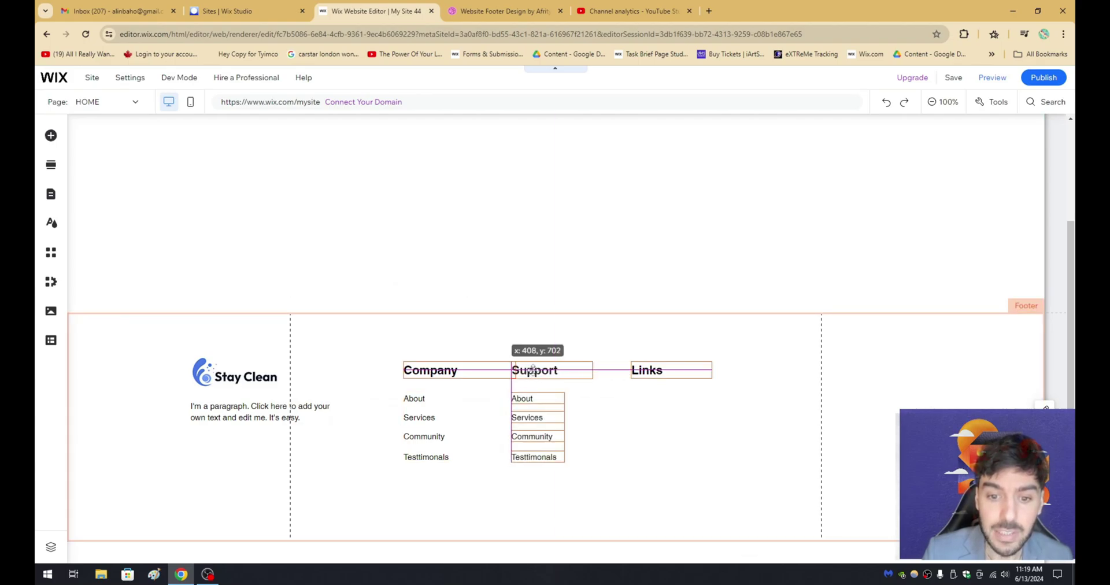
{"action": "left_click", "coordinate": [454, 7]}
{"action": "left_click", "coordinate": [440, 7]}
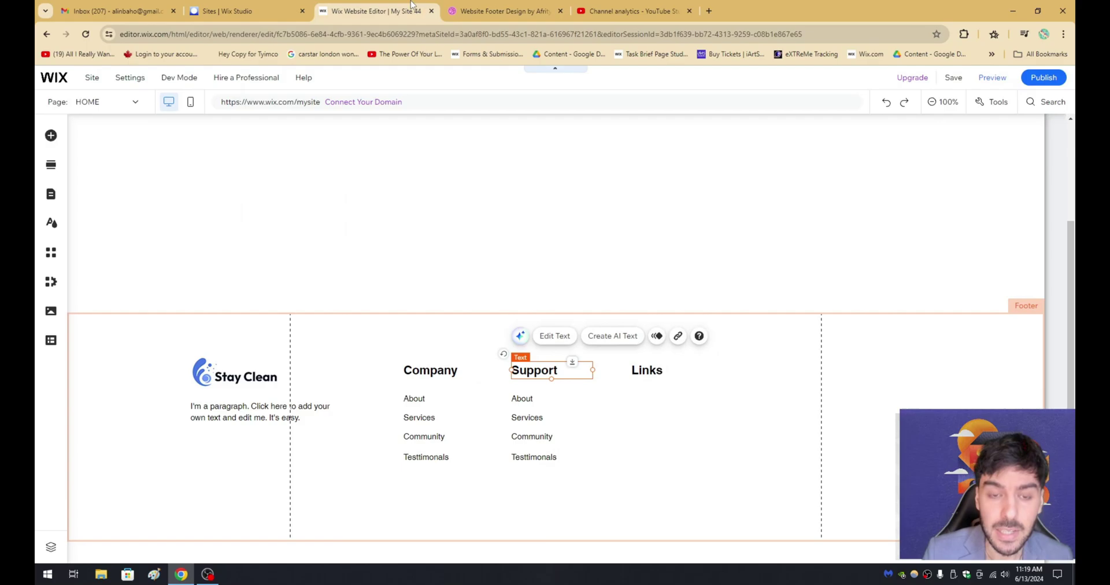
Rename the first Support item to 'Help Center'.
{"action": "left_click", "coordinate": [523, 399]}
{"action": "double_click", "coordinate": [521, 398]}
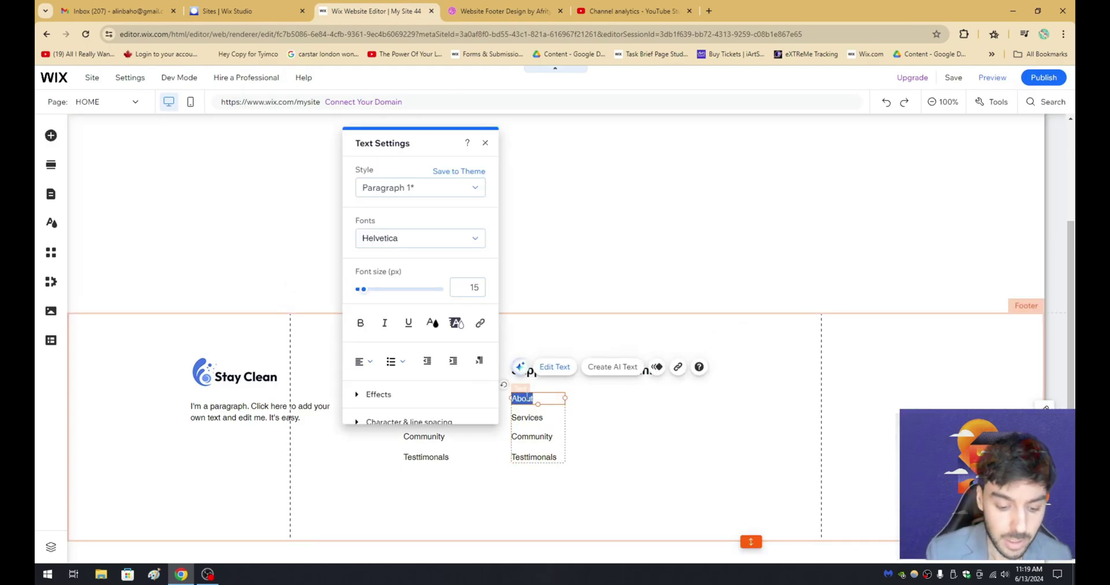
{"action": "type", "text": "Hek"}
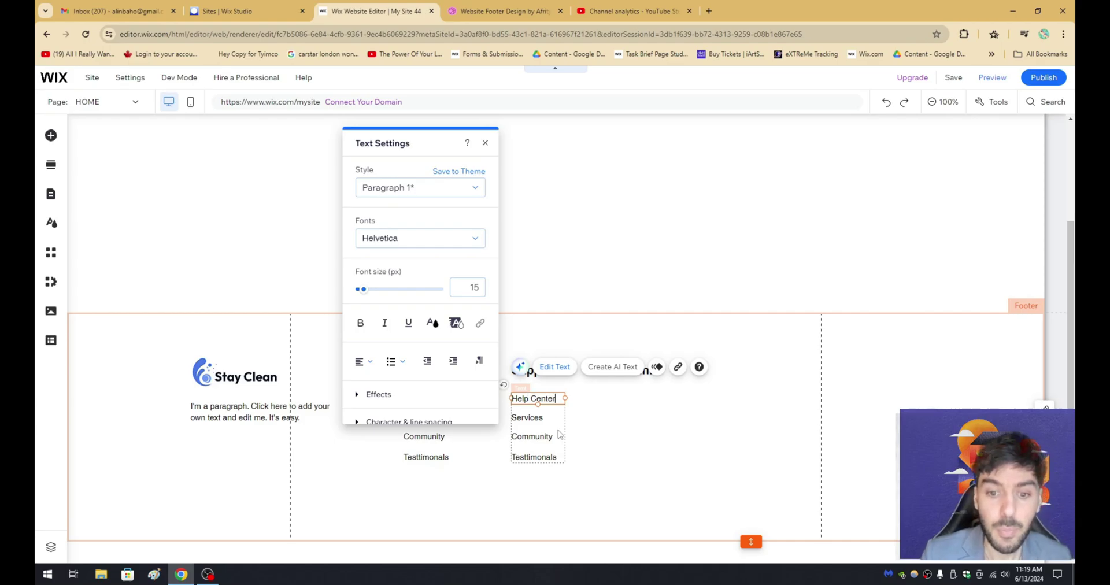
{"action": "left_click", "coordinate": [640, 483]}
Duplicate the Support list and place the copy under the Links heading.
{"action": "left_click", "coordinate": [498, 11]}
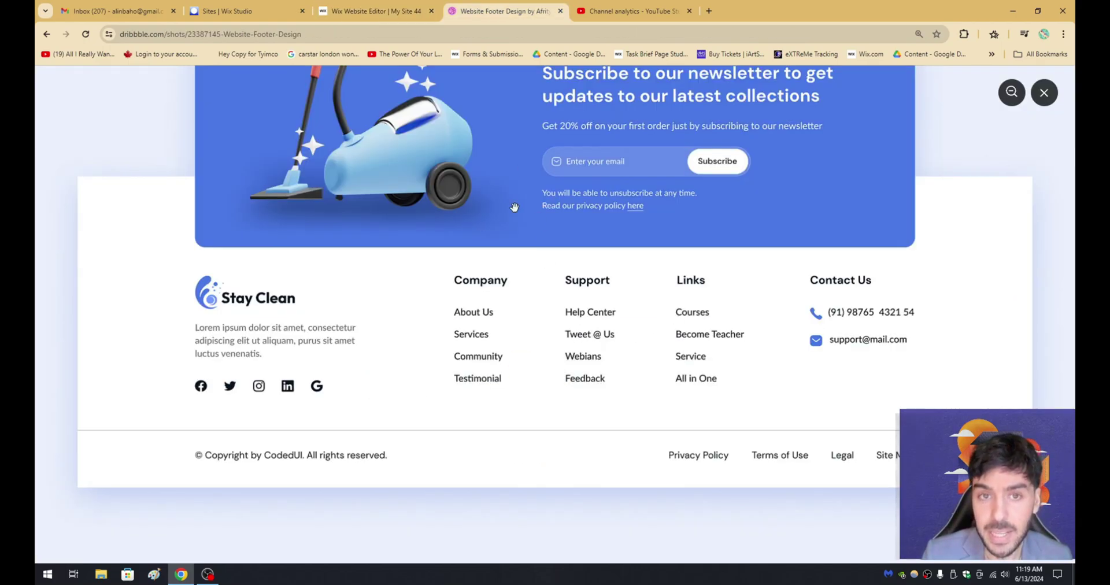
{"action": "left_click", "coordinate": [379, 11]}
{"action": "left_click", "coordinate": [540, 414]}
{"action": "key", "text": "ctrl+d"}
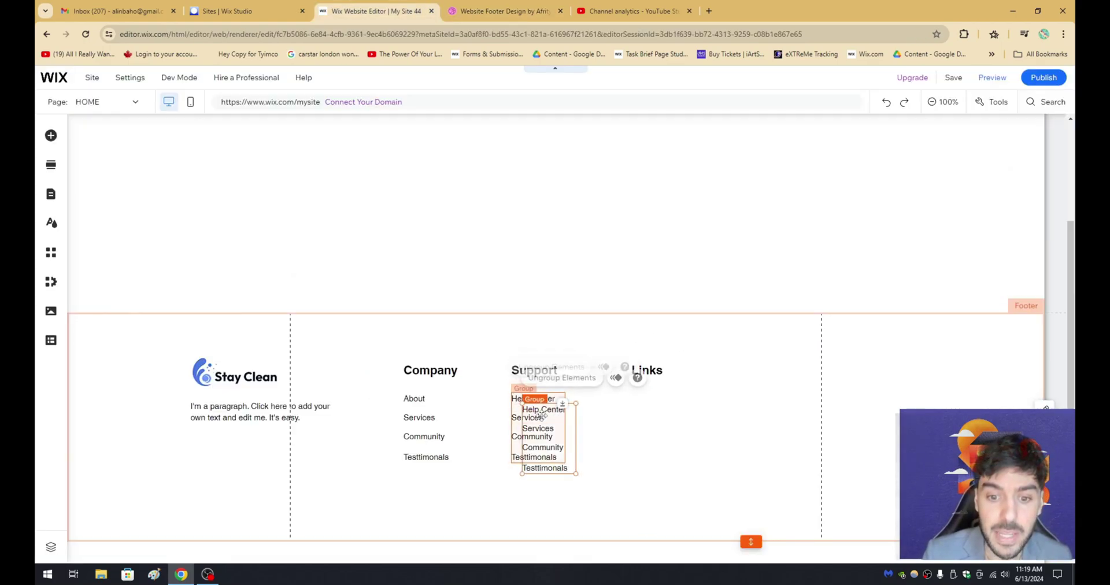
{"action": "left_click_drag", "start_coordinate": [540, 414], "coordinate": [650, 413]}
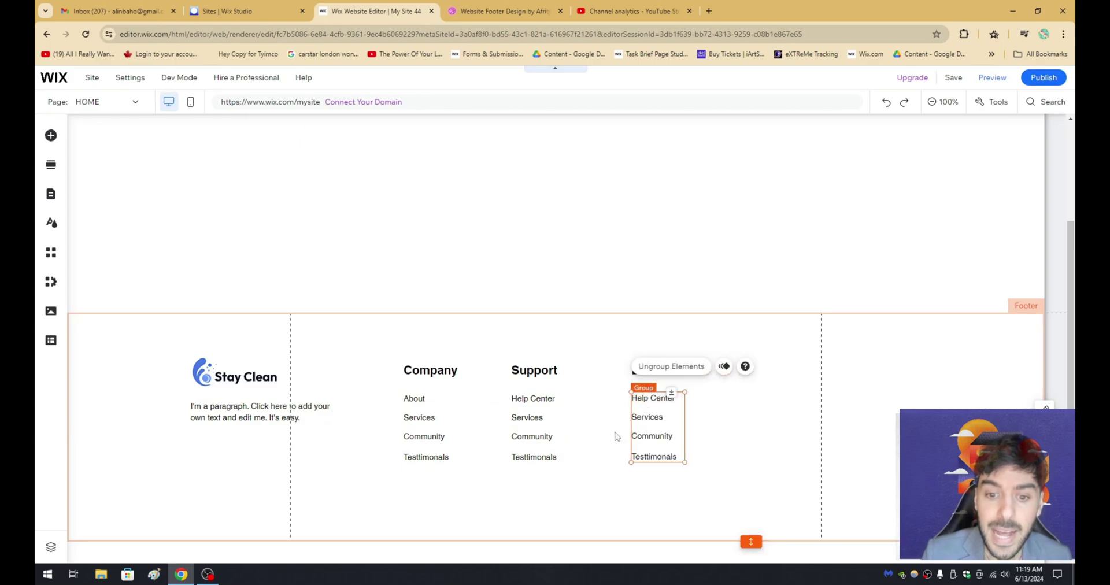
{"action": "left_click", "coordinate": [616, 436]}
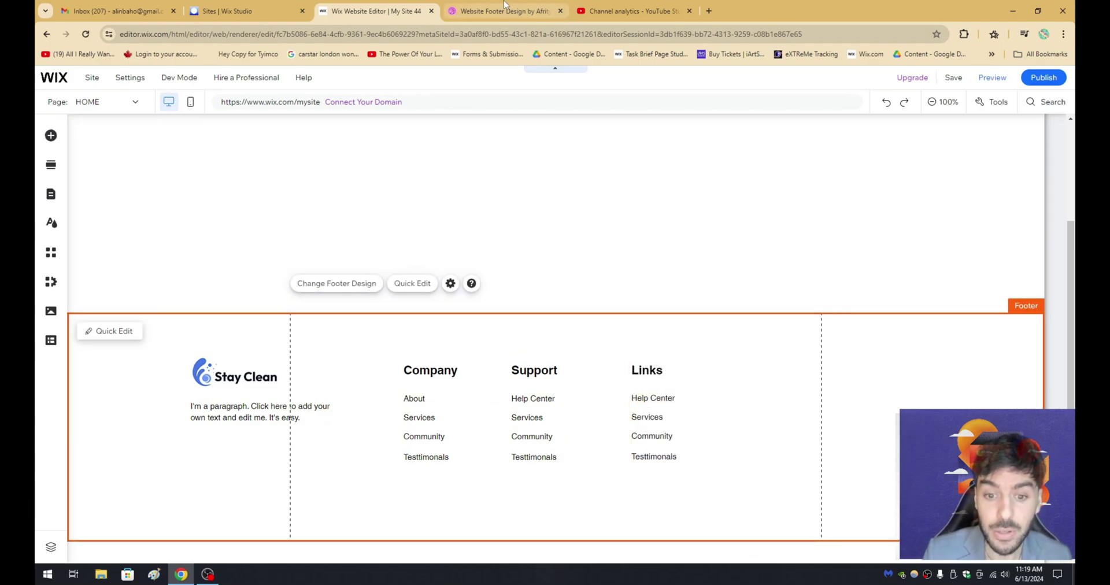
{"action": "left_click", "coordinate": [504, 6]}
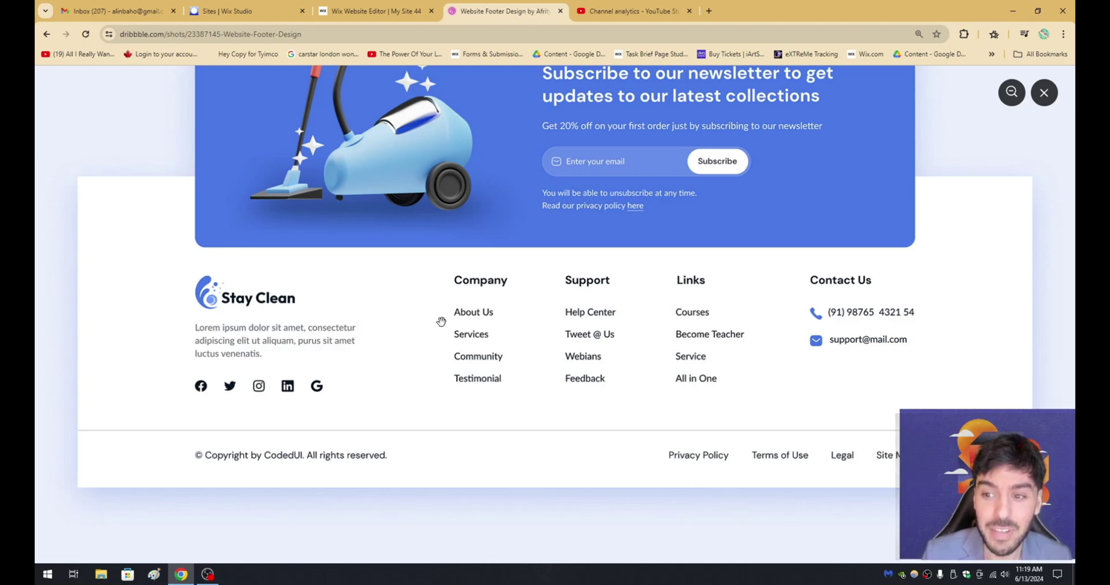
Duplicate the Links heading, move the copy to its right, and rename it 'Contact'.
{"action": "left_click", "coordinate": [376, 11]}
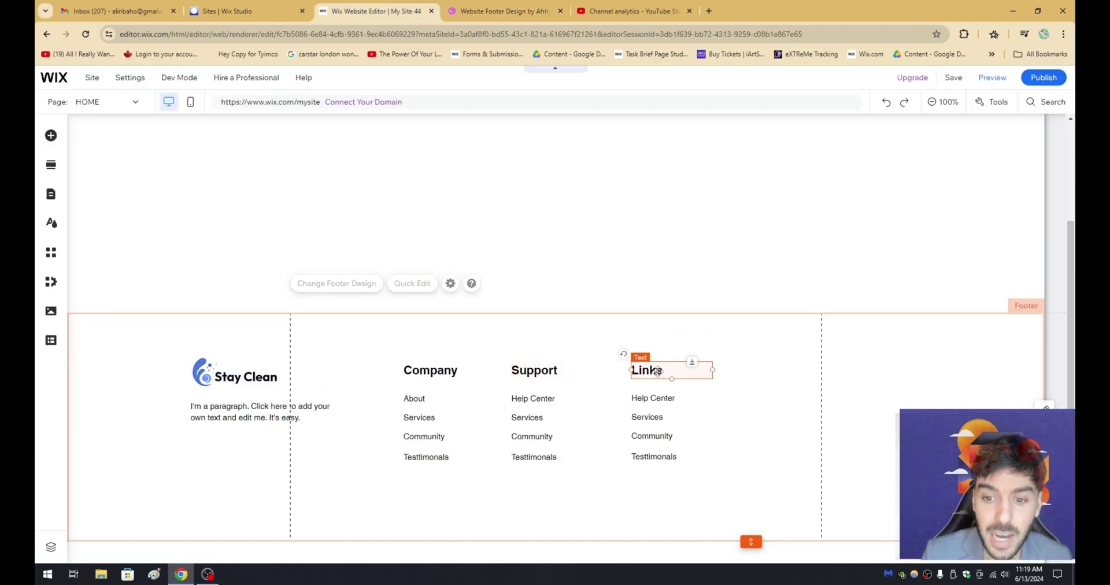
{"action": "left_click", "coordinate": [659, 370]}
{"action": "key", "text": "ctrl+d"}
{"action": "left_click_drag", "start_coordinate": [662, 376], "coordinate": [756, 371]}
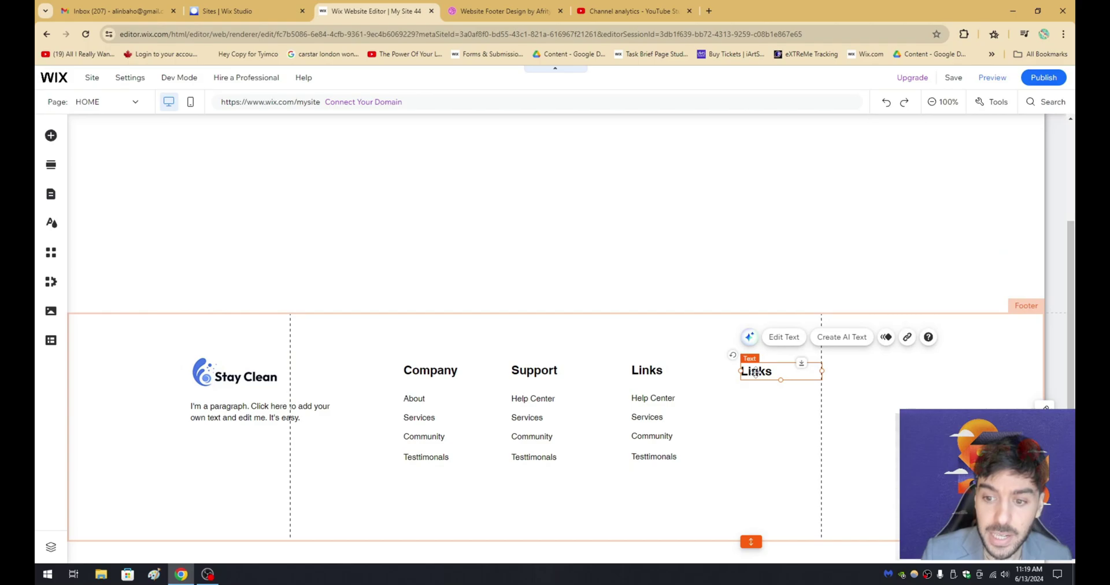
{"action": "double_click", "coordinate": [754, 371]}
{"action": "type", "text": "Contact"}
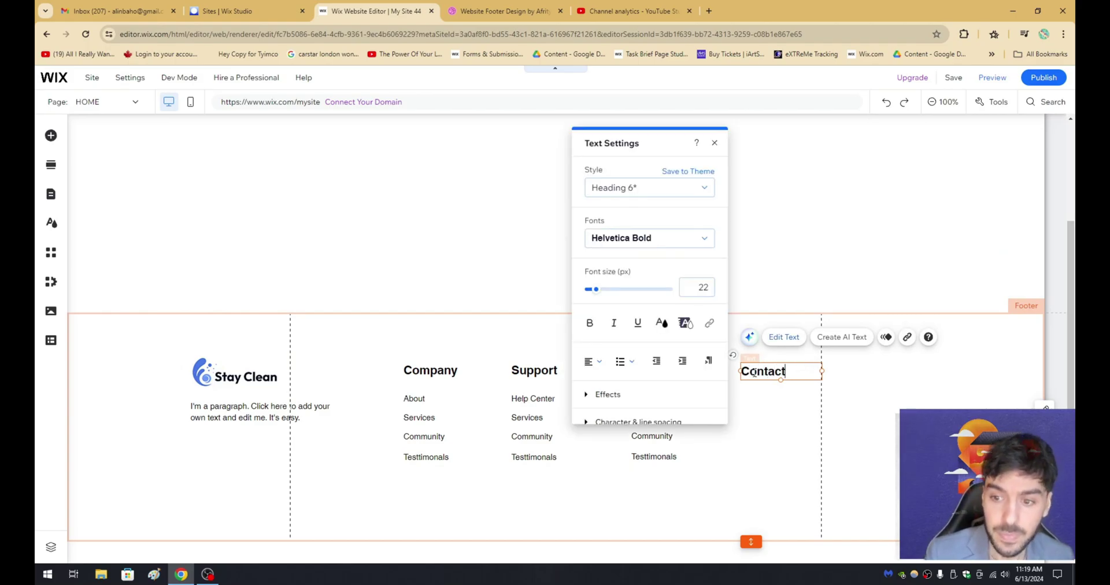
{"action": "left_click", "coordinate": [688, 331]}
{"action": "left_click", "coordinate": [514, 16]}
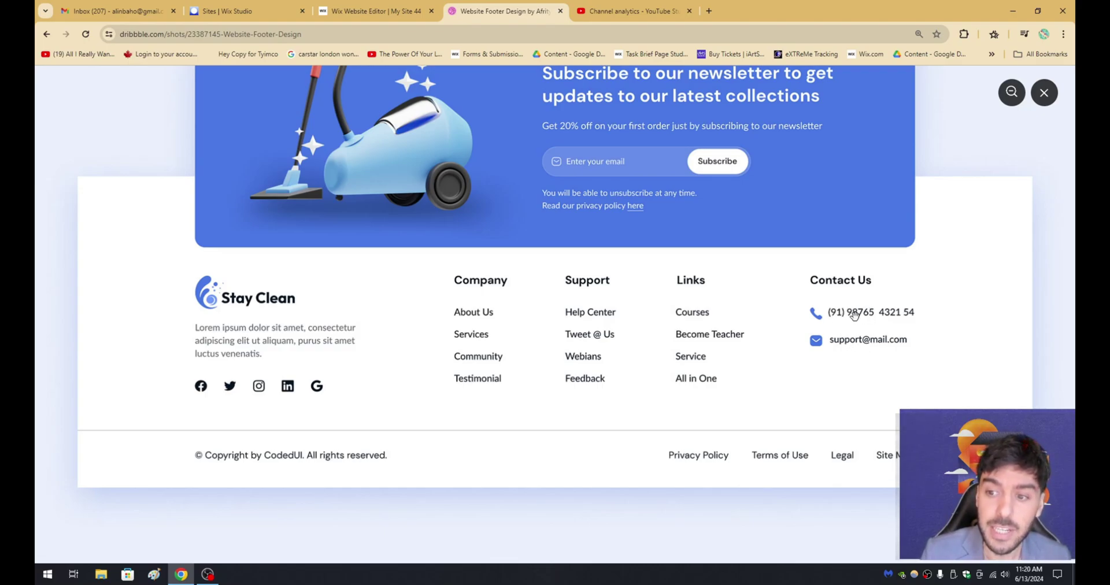
{"action": "key", "text": "ctrl+shift+Tab"}
Copy the Links list under Contact and delete its Community and Testimonials items.
{"action": "left_click", "coordinate": [656, 399]}
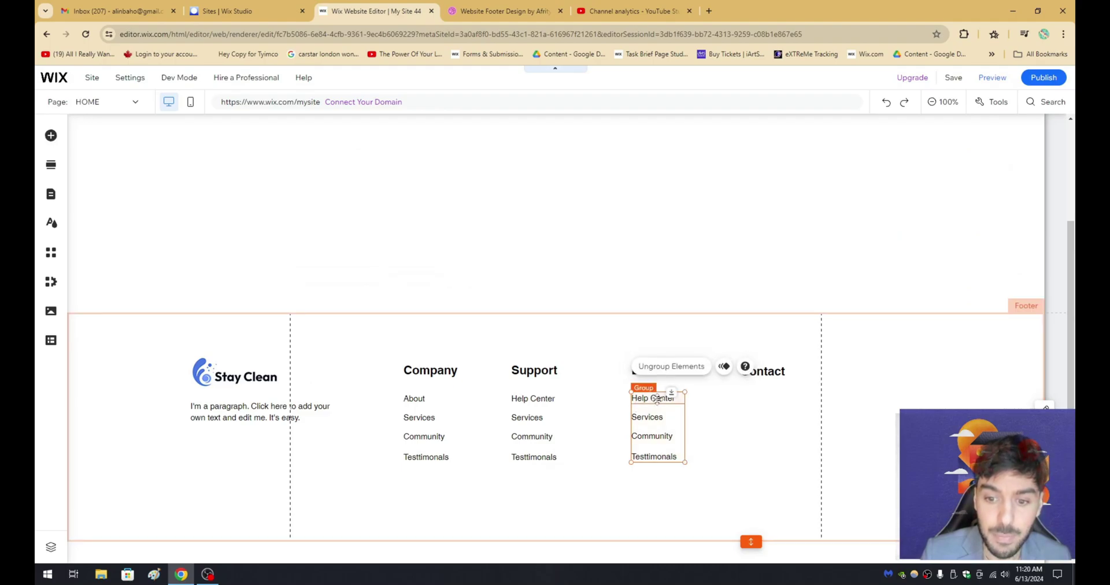
{"action": "key", "text": "ctrl+d"}
{"action": "left_click_drag", "start_coordinate": [656, 400], "coordinate": [759, 419]}
{"action": "left_click", "coordinate": [760, 437]}
{"action": "key", "text": "Delete"}
{"action": "left_click", "coordinate": [762, 457]}
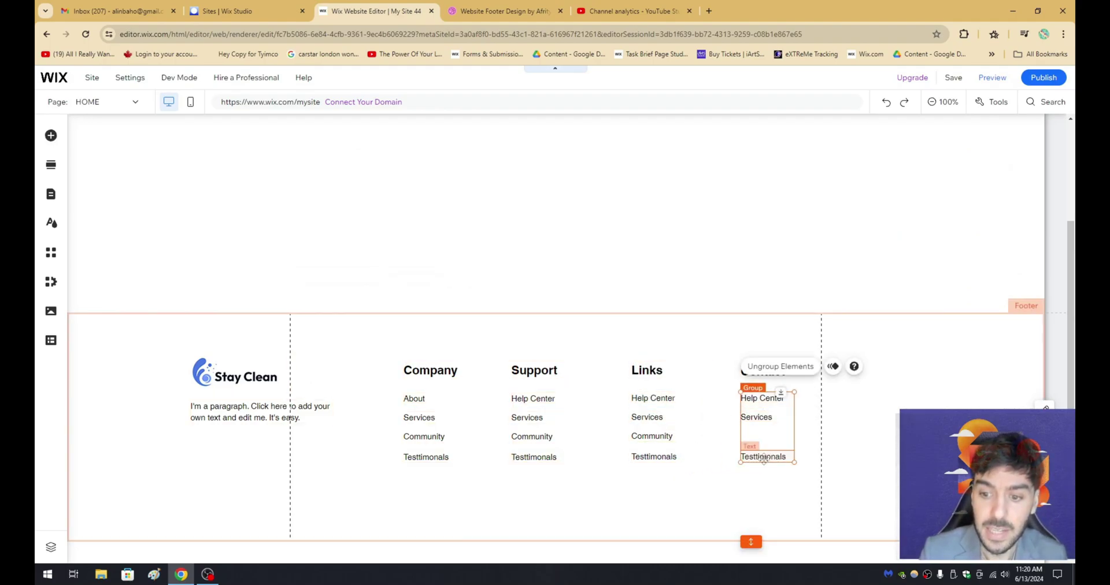
{"action": "key", "text": "Delete"}
{"action": "left_click", "coordinate": [766, 399]}
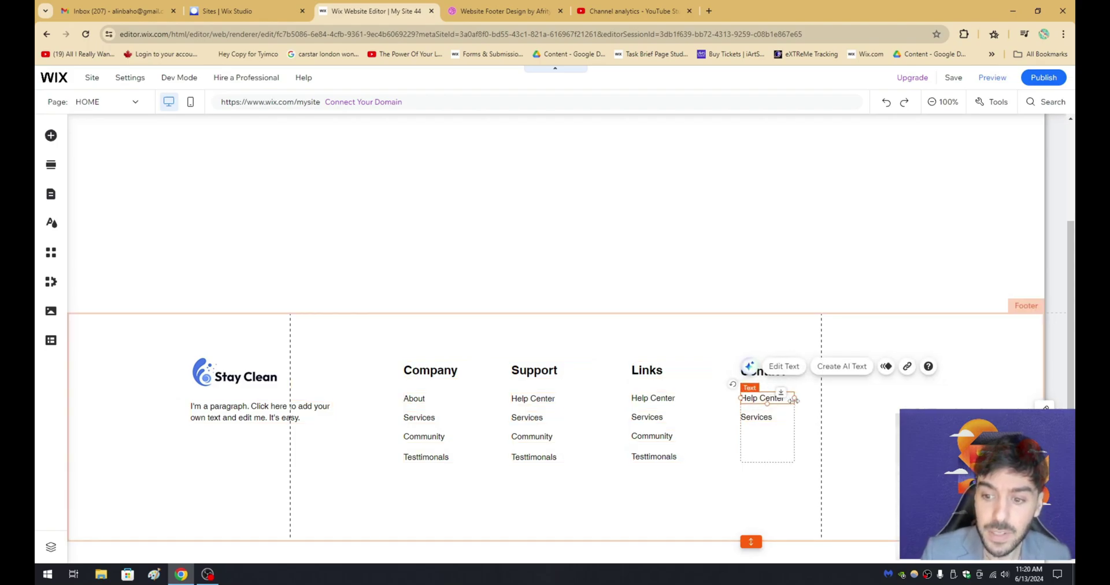
{"action": "left_click_drag", "start_coordinate": [795, 398], "coordinate": [836, 413]}
{"action": "left_click", "coordinate": [761, 417]}
{"action": "double_click", "coordinate": [778, 399]}
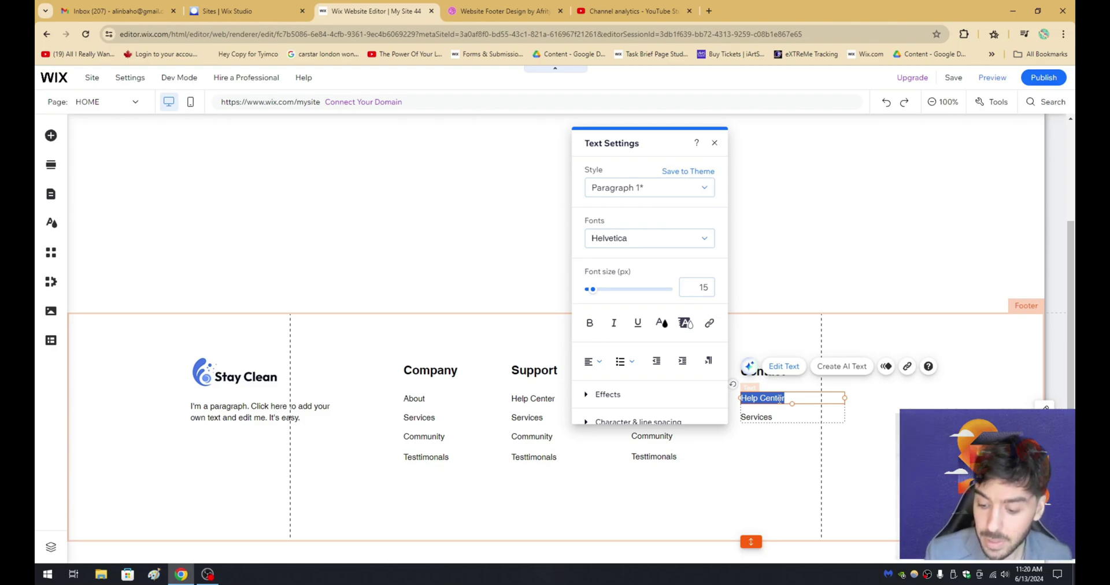
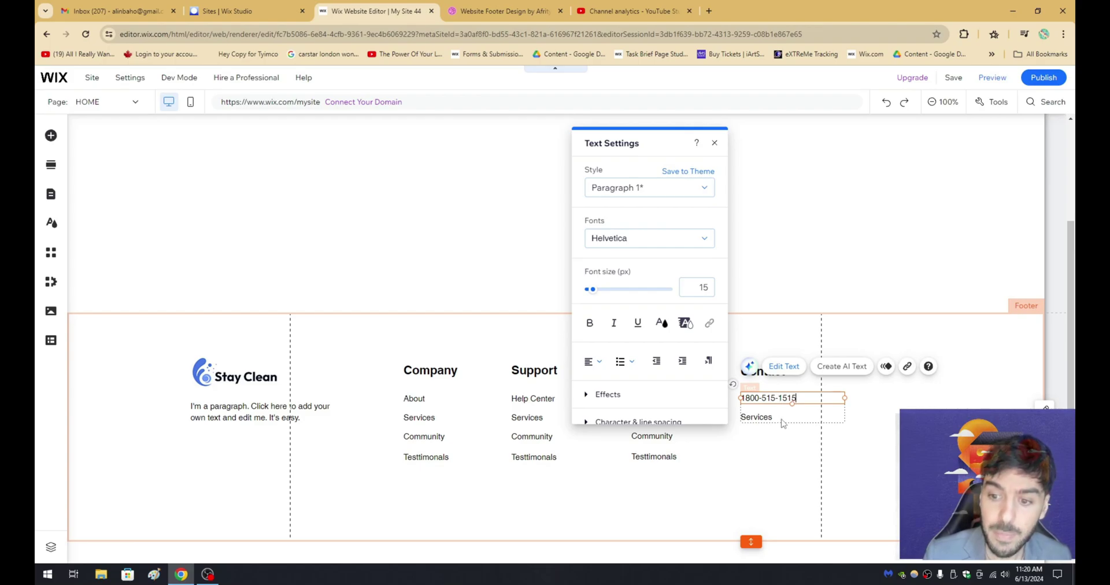
{"action": "left_click", "coordinate": [784, 445]}
{"action": "left_click", "coordinate": [497, 11]}
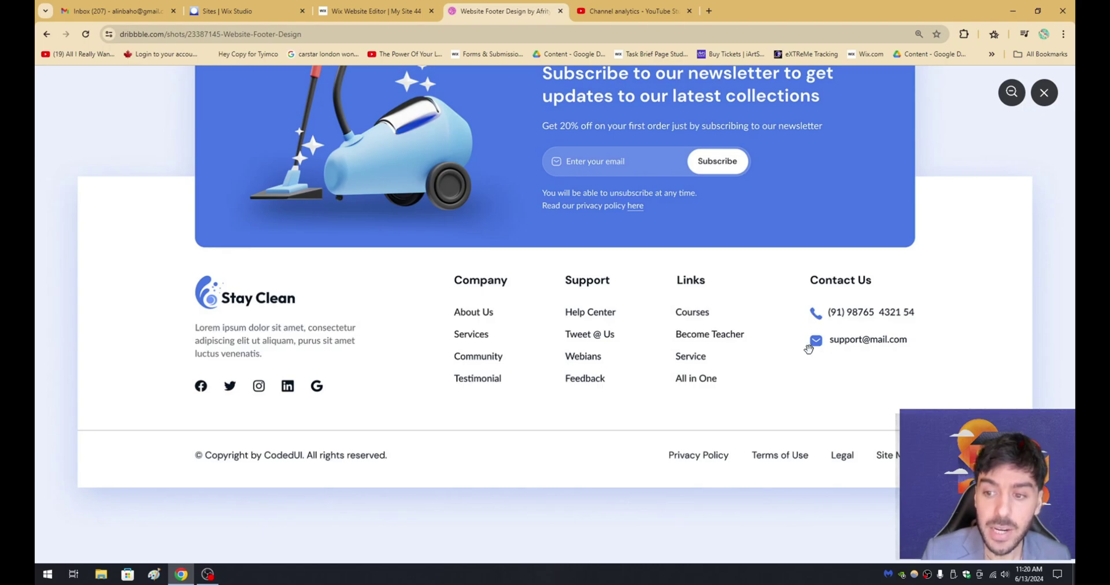
{"action": "left_click", "coordinate": [376, 11]}
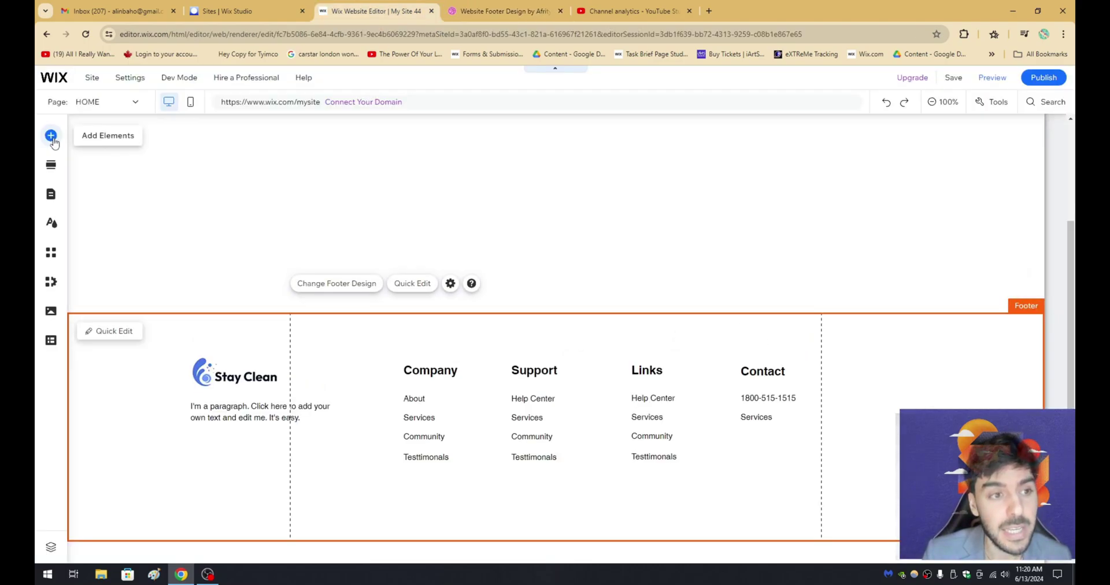
Browse Decorative's More Basic Shapes, filtered to Vector Art, and search for 'phone'.
{"action": "left_click", "coordinate": [51, 137]}
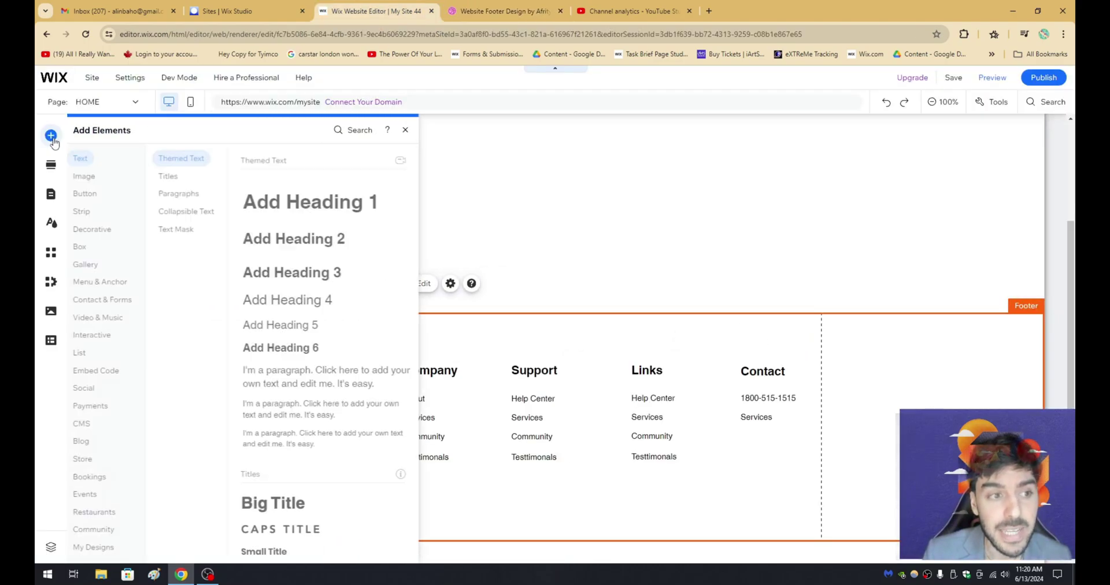
{"action": "left_click", "coordinate": [102, 230]}
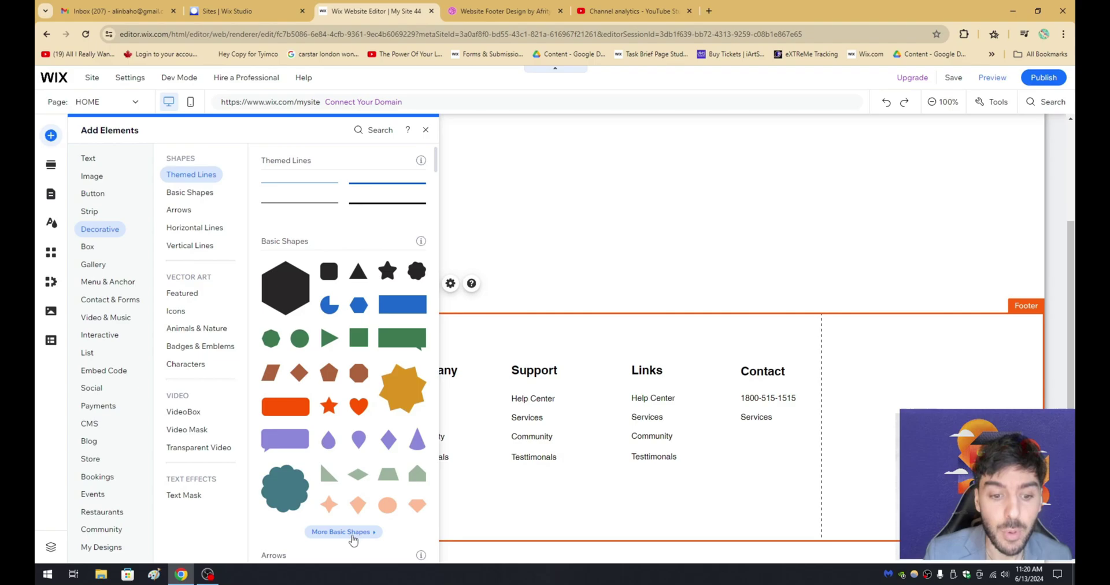
{"action": "left_click", "coordinate": [349, 532]}
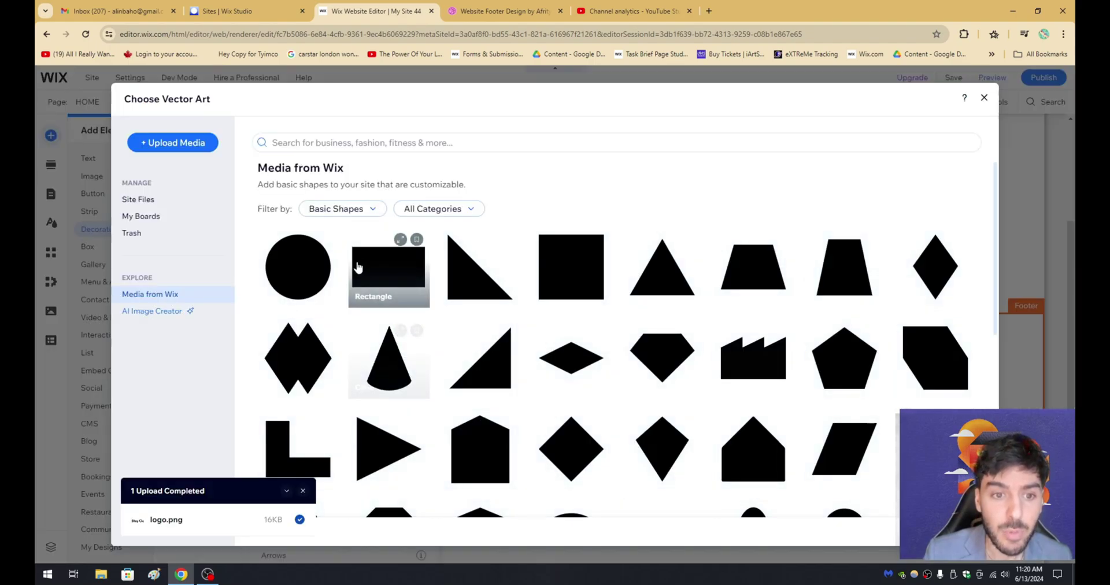
{"action": "left_click", "coordinate": [341, 209]}
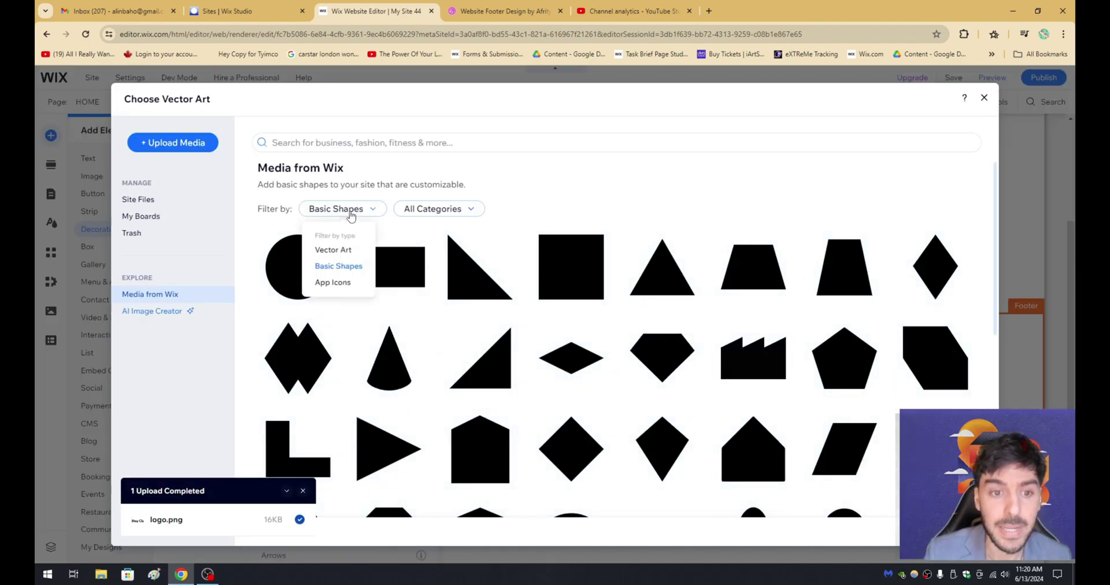
{"action": "left_click", "coordinate": [333, 250]}
{"action": "left_click", "coordinate": [352, 143]}
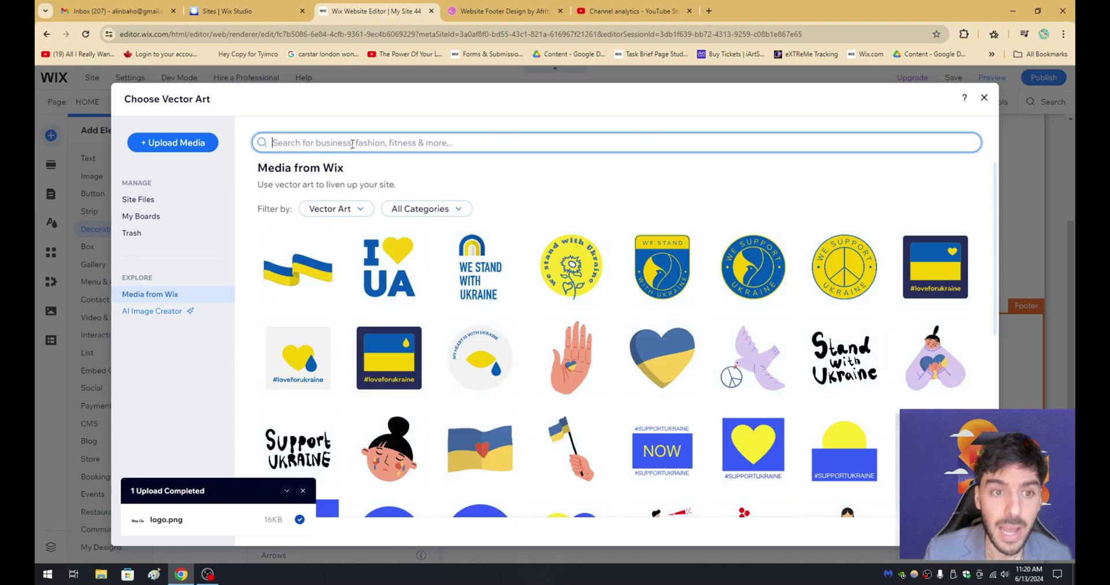
{"action": "type", "text": "phgon"}
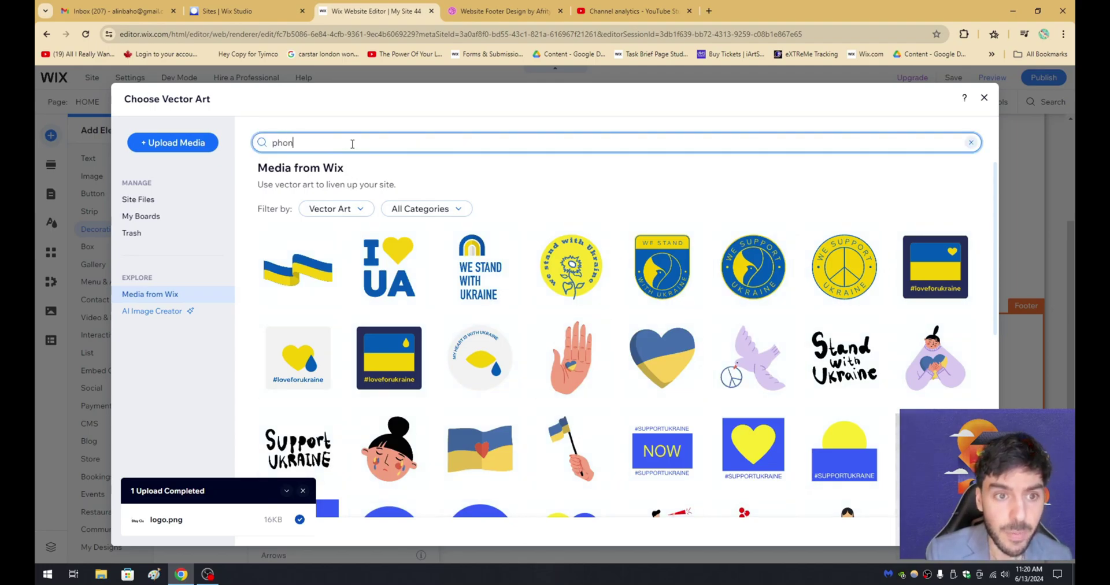
{"action": "type", "text": "e"}
{"action": "scroll", "coordinate": [580, 296], "scroll_direction": "down", "scroll_amount": 1}
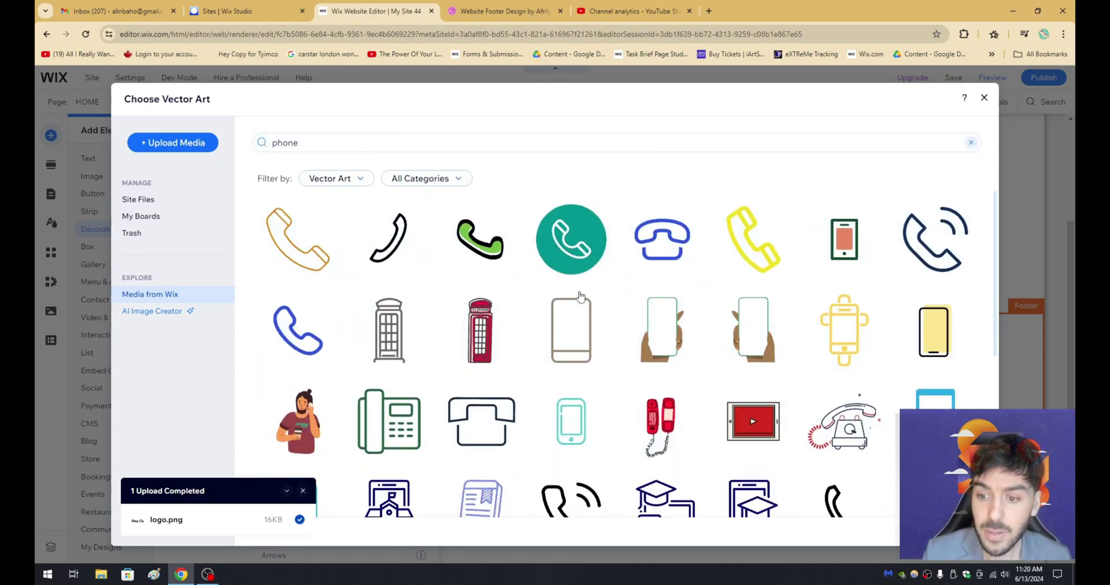
Add the rotary phone vector art and place it beside the phone number.
{"action": "left_click", "coordinate": [662, 252]}
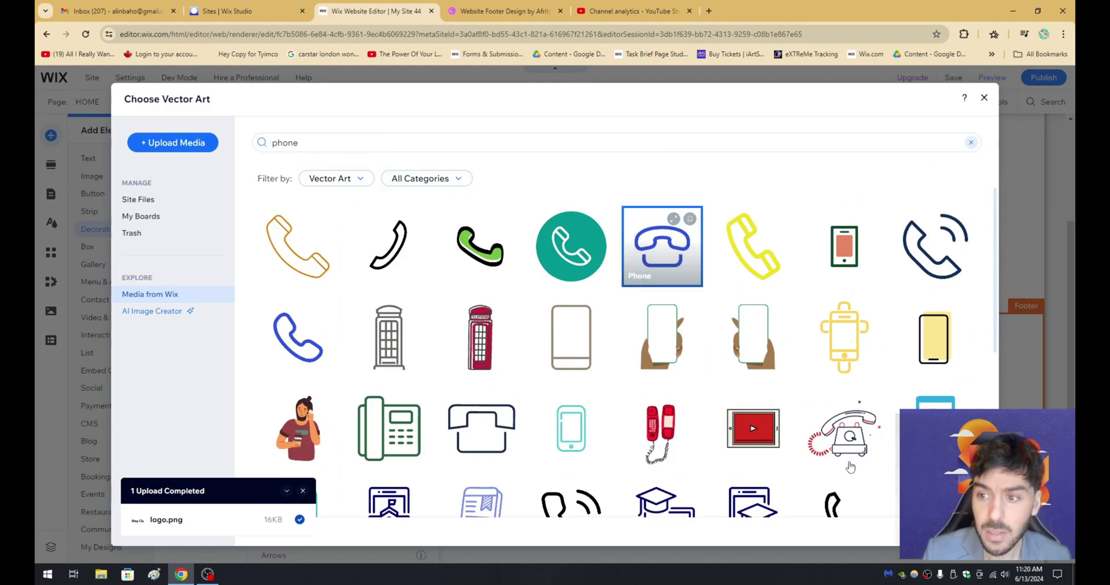
{"action": "left_click", "coordinate": [948, 531]}
{"action": "left_click_drag", "start_coordinate": [591, 433], "coordinate": [785, 399]}
{"action": "left_click", "coordinate": [790, 455]}
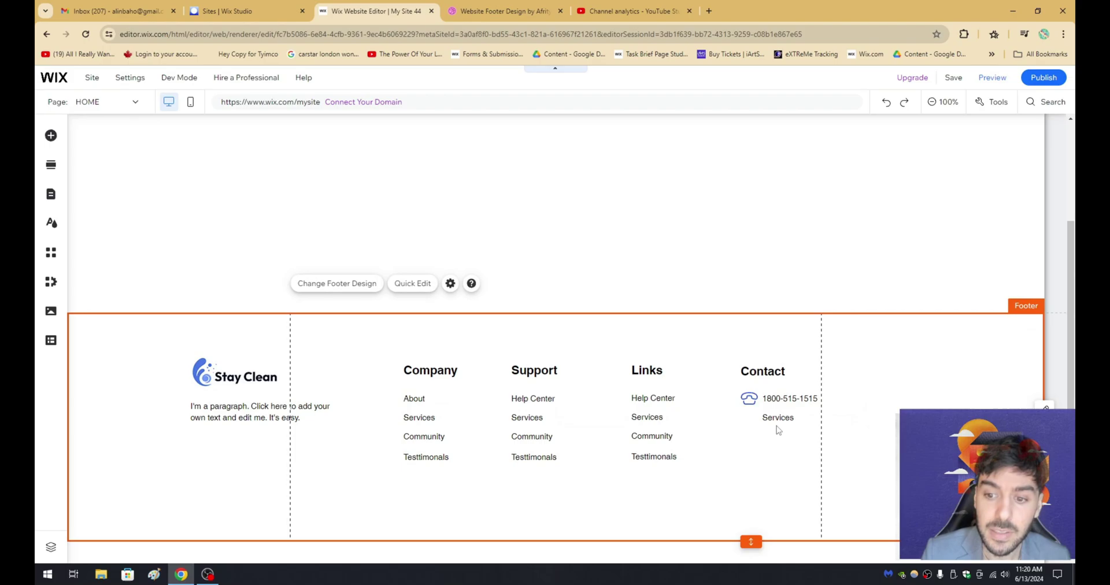
{"action": "key", "text": "ctrl+Tab"}
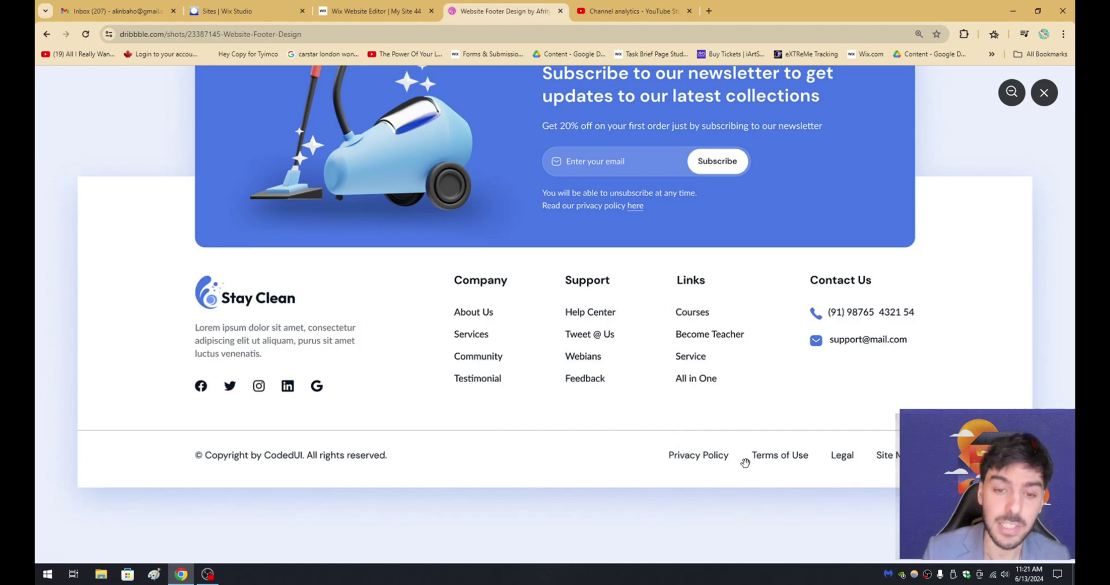
{"action": "left_click", "coordinate": [379, 11]}
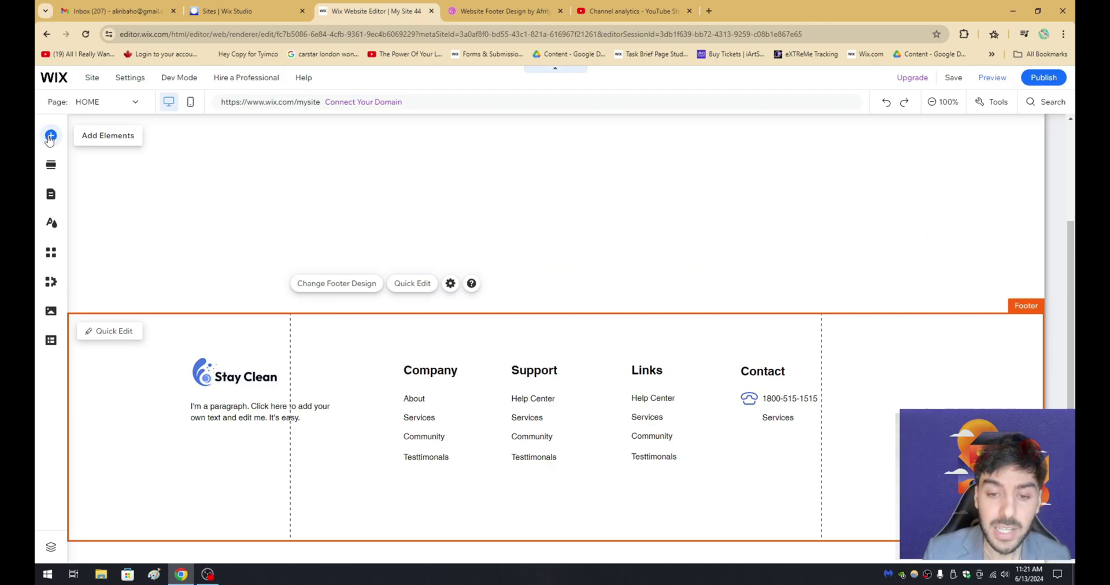
Drop a Themed Line into the footer, stretch it to full width, and set it below the columns.
{"action": "left_click", "coordinate": [49, 138]}
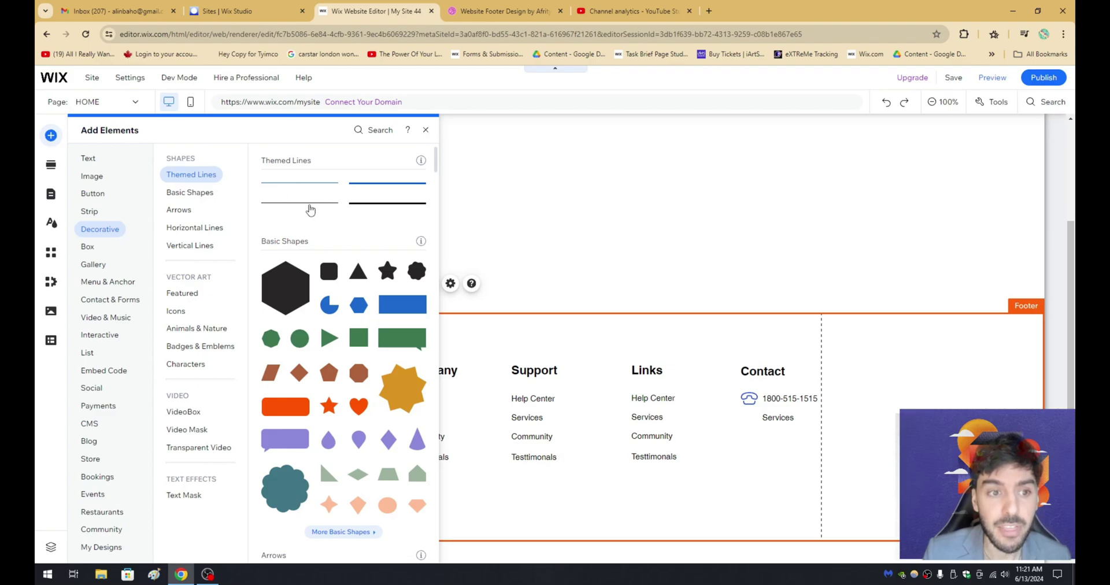
{"action": "left_click_drag", "start_coordinate": [300, 207], "coordinate": [567, 490]}
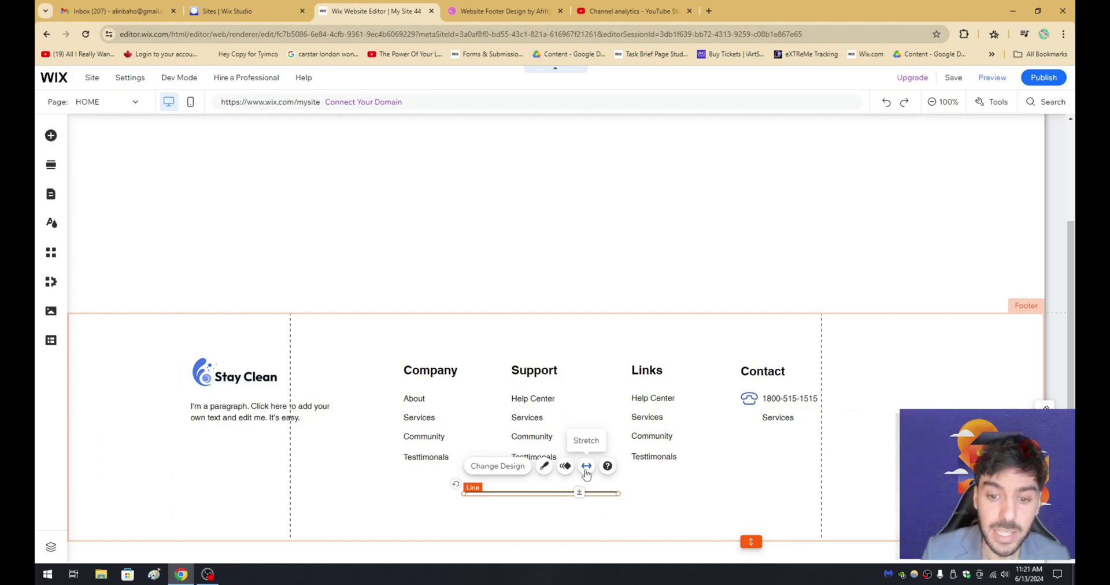
{"action": "left_click", "coordinate": [586, 467]}
{"action": "left_click", "coordinate": [759, 475]}
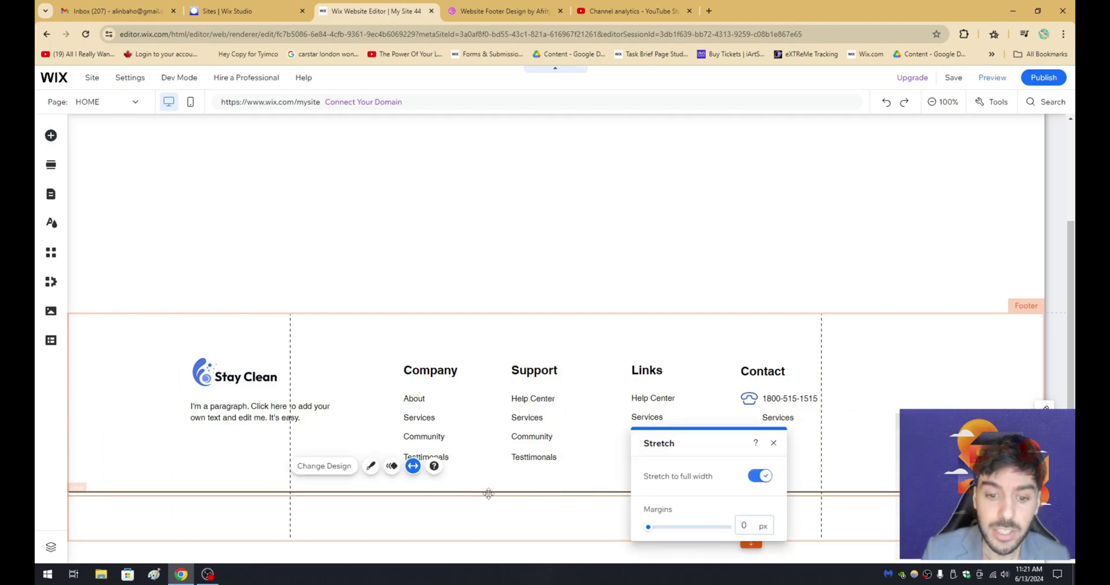
{"action": "left_click_drag", "start_coordinate": [540, 491], "coordinate": [545, 495]}
{"action": "key", "text": "ctrl+Tab"}
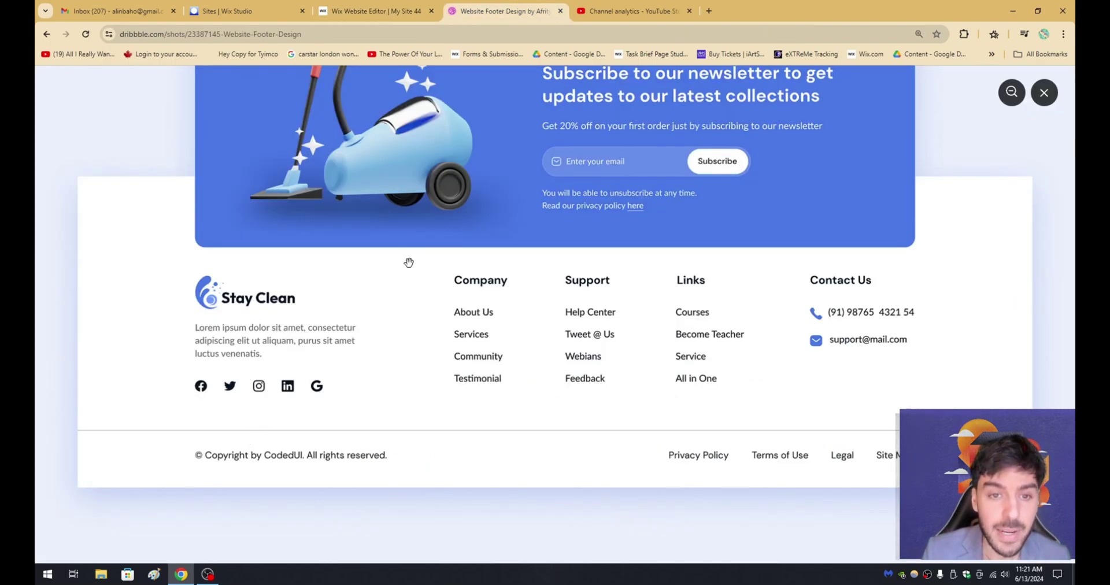
{"action": "key", "text": "ctrl+shift+Tab"}
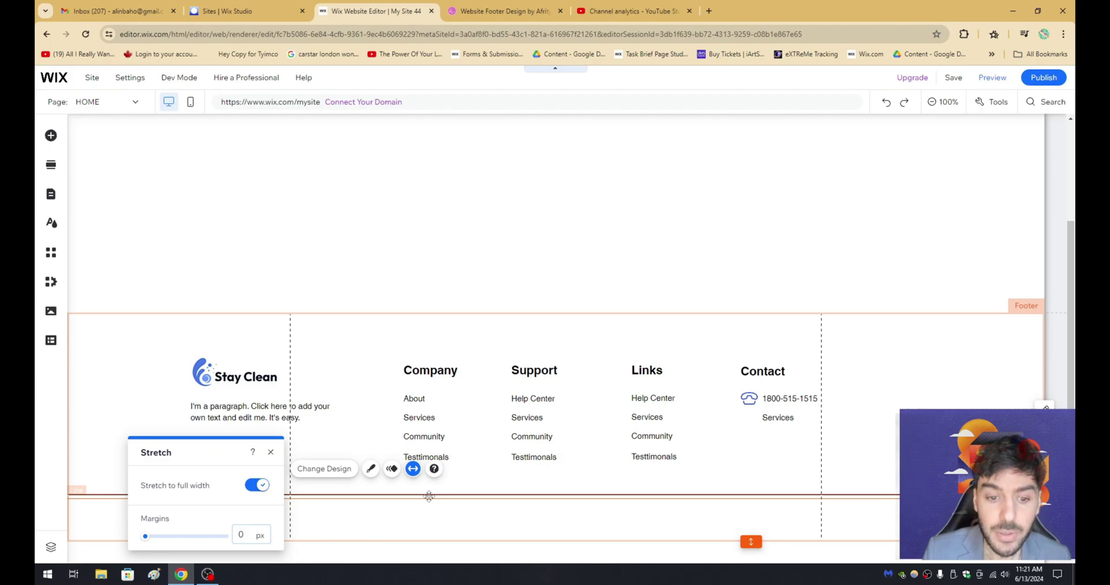
Set the divider line's colour to the light grey #C7C7C7 through Customize Design.
{"action": "left_click", "coordinate": [370, 468]}
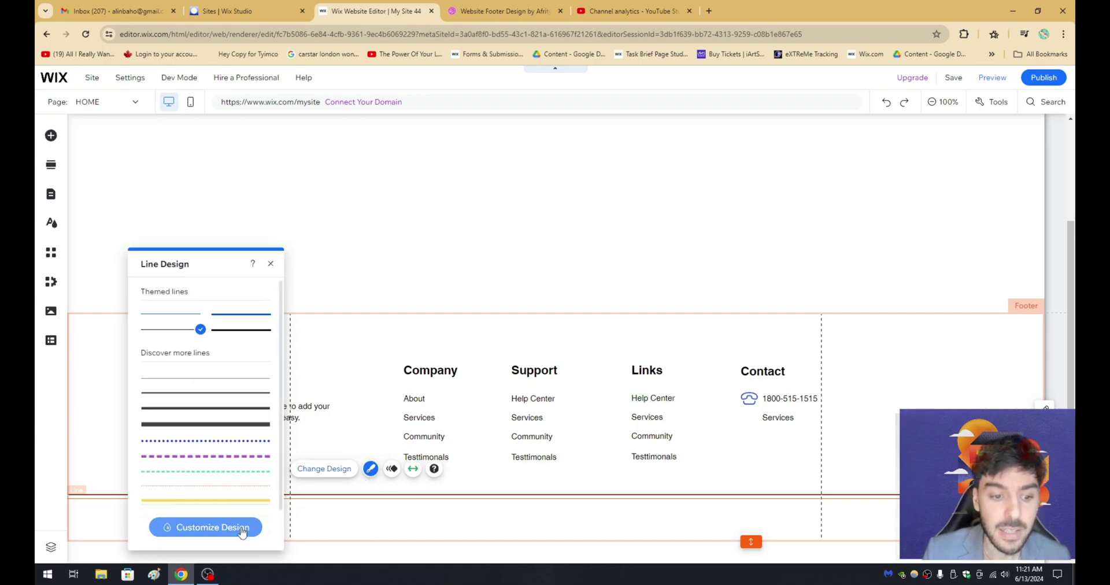
{"action": "left_click", "coordinate": [242, 527]}
{"action": "left_click_drag", "start_coordinate": [199, 259], "coordinate": [612, 132]}
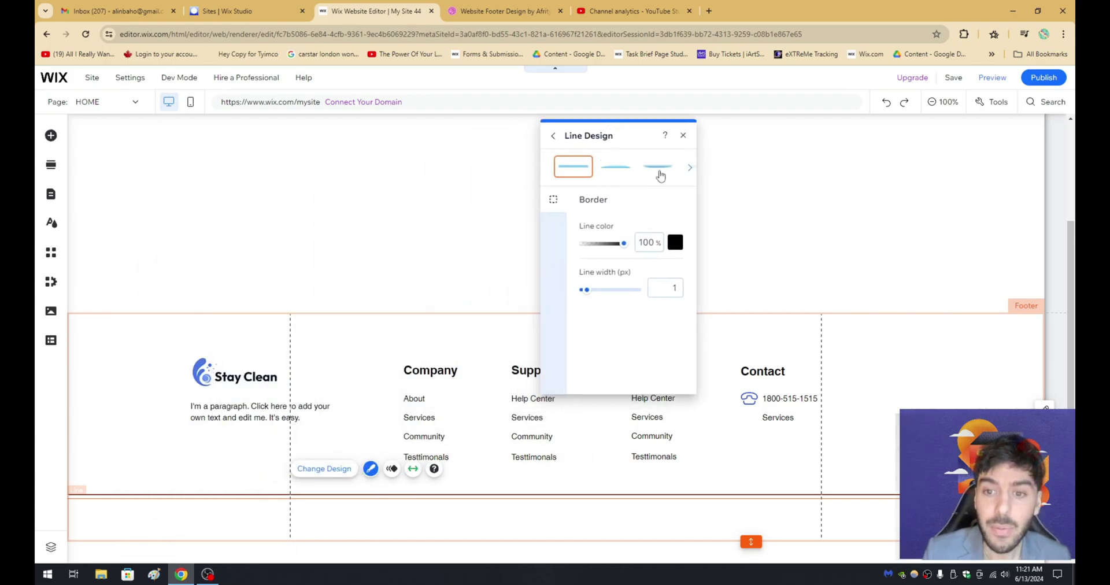
{"action": "left_click", "coordinate": [675, 243]}
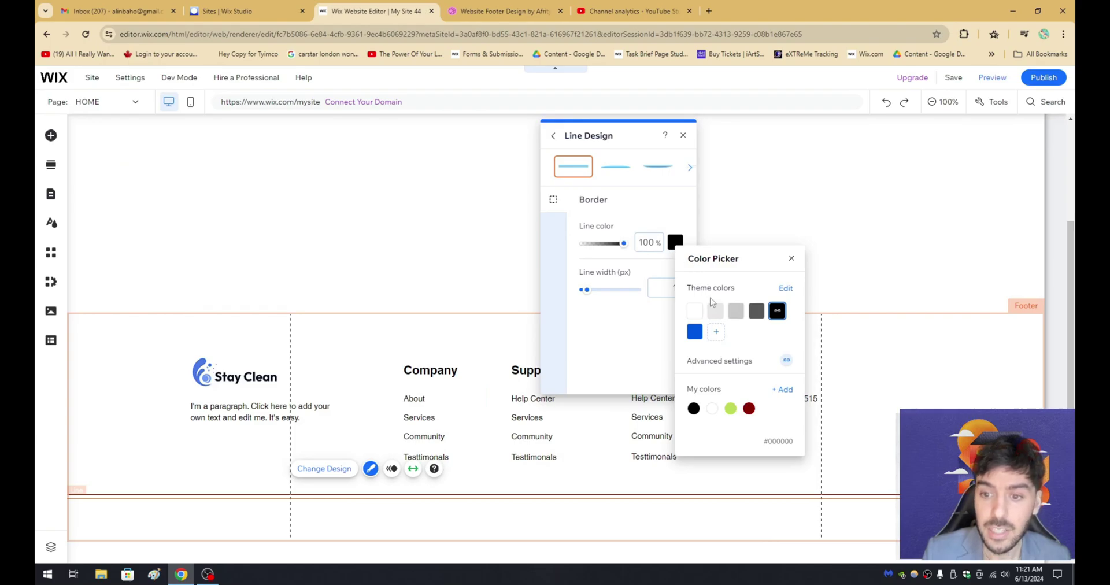
{"action": "left_click", "coordinate": [736, 310]}
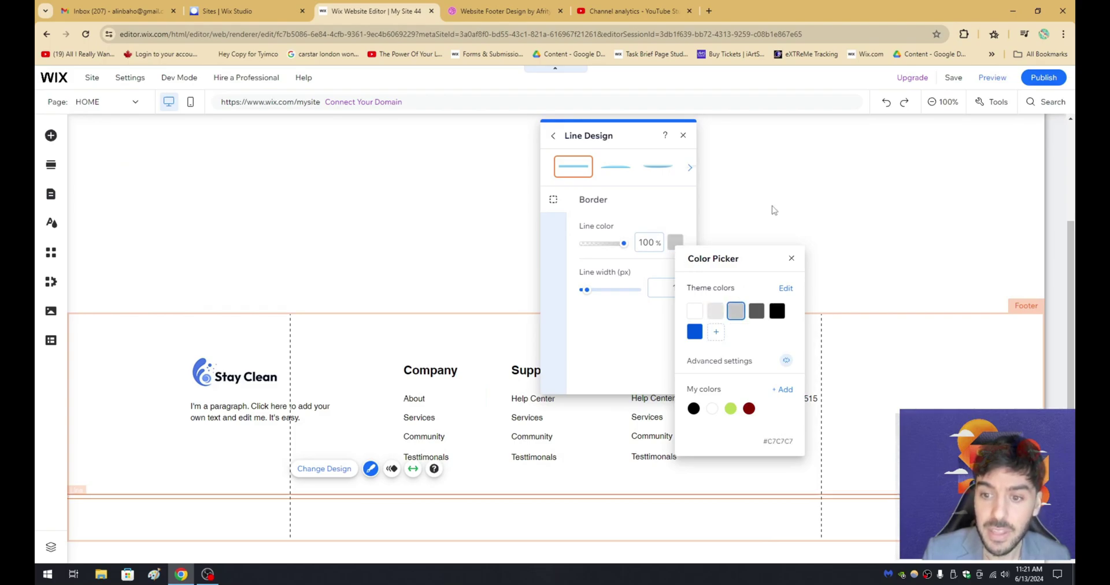
{"action": "left_click", "coordinate": [858, 203]}
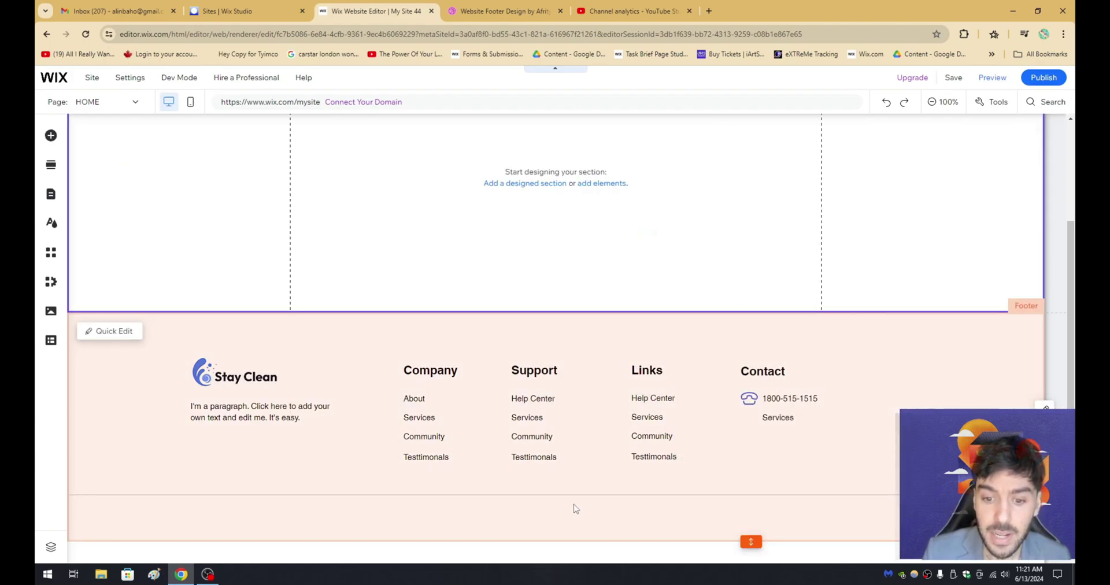
{"action": "key", "text": "ctrl+Tab"}
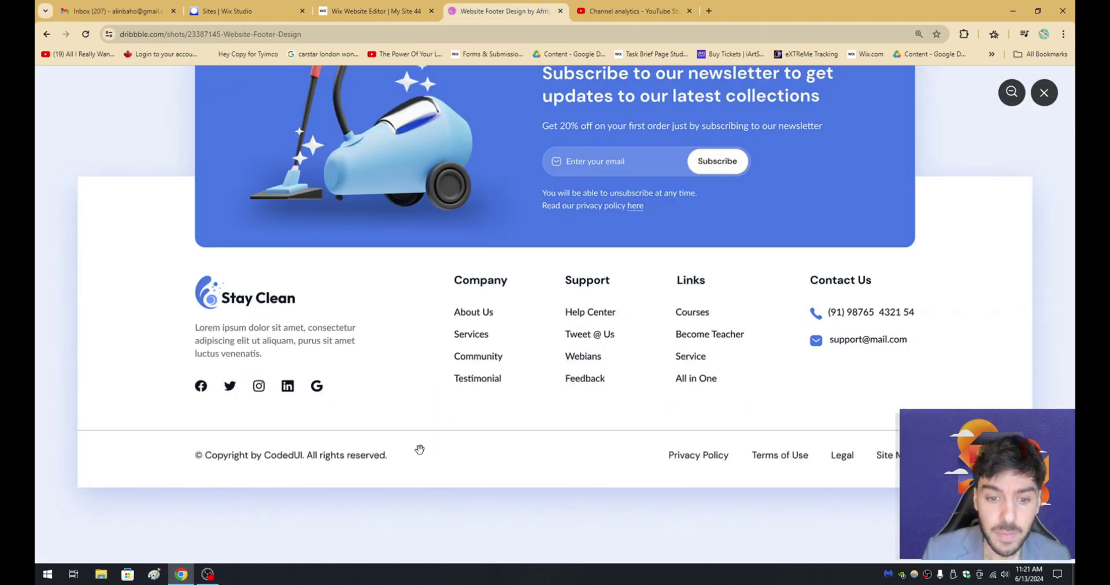
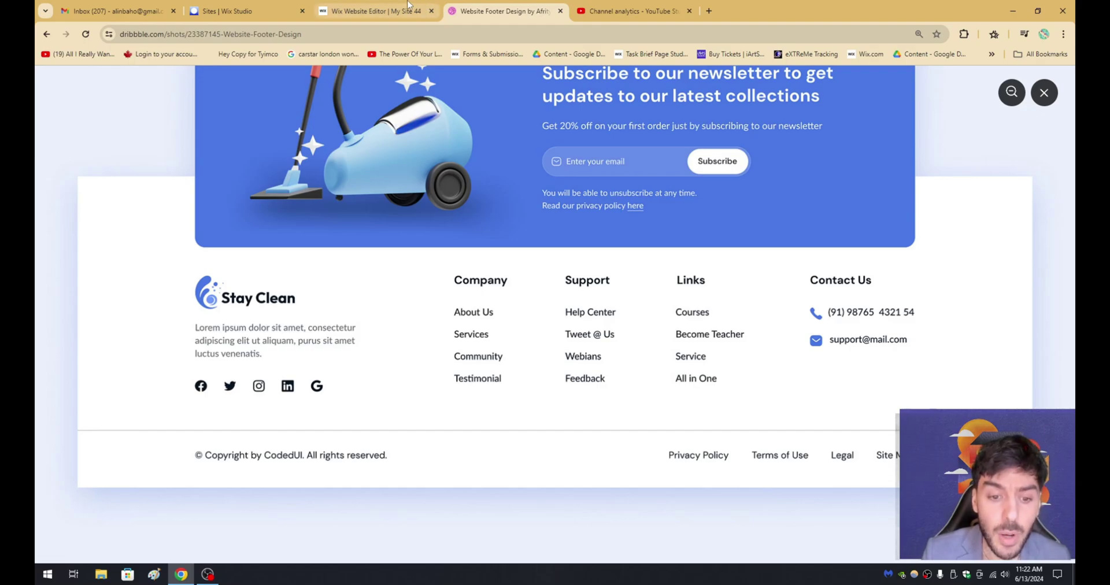
Copy the footer's paragraph text box, paste it into the footer and move it bottom-left.
{"action": "left_click", "coordinate": [376, 11]}
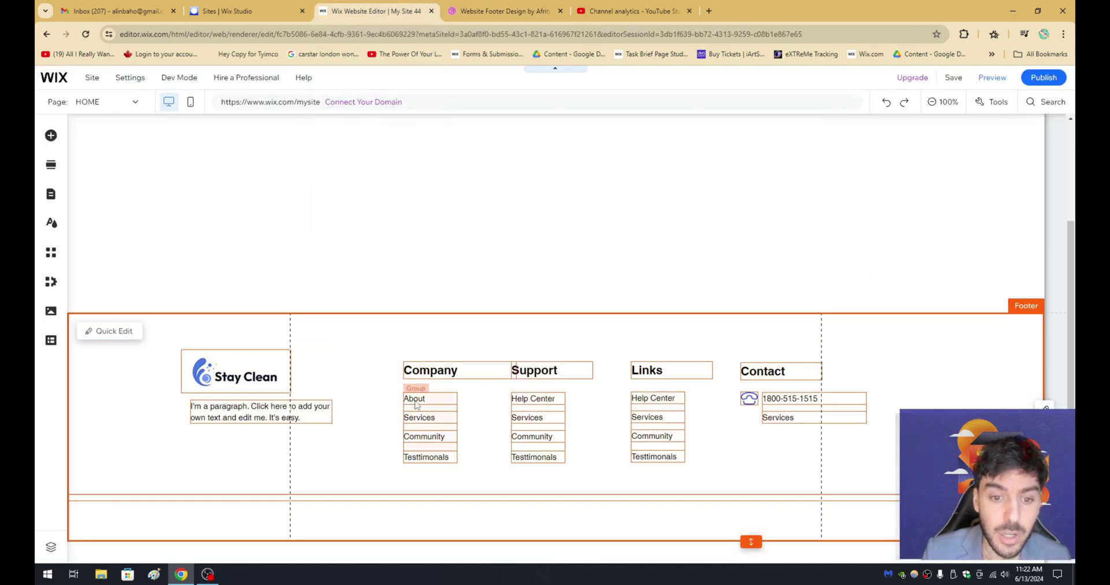
{"action": "left_click", "coordinate": [416, 405]}
{"action": "left_click", "coordinate": [250, 414]}
{"action": "right_click", "coordinate": [250, 411]}
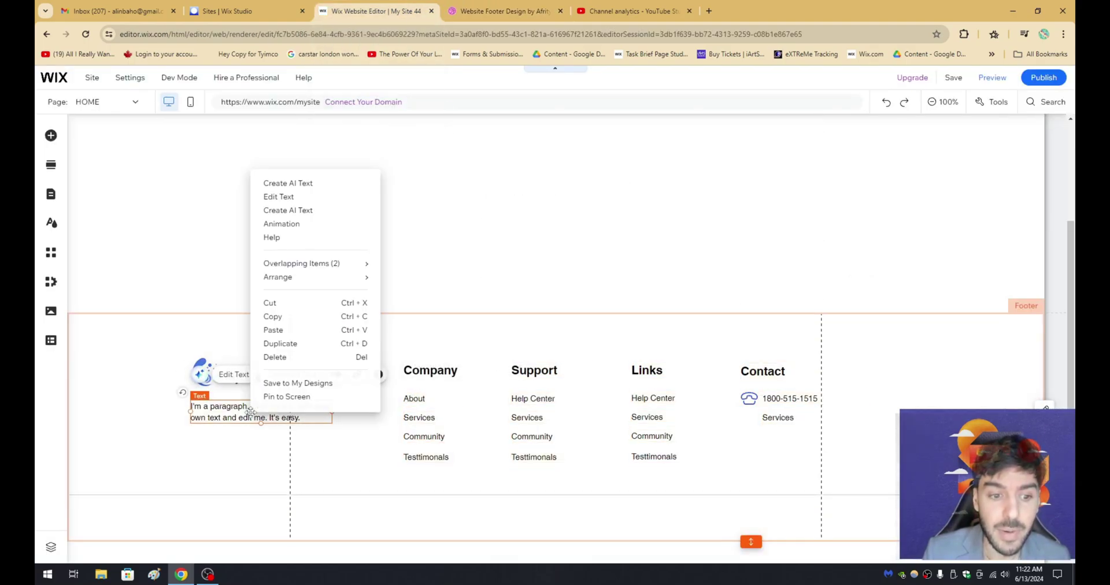
{"action": "left_click", "coordinate": [273, 329]}
{"action": "left_click", "coordinate": [322, 462]}
{"action": "right_click", "coordinate": [323, 463]}
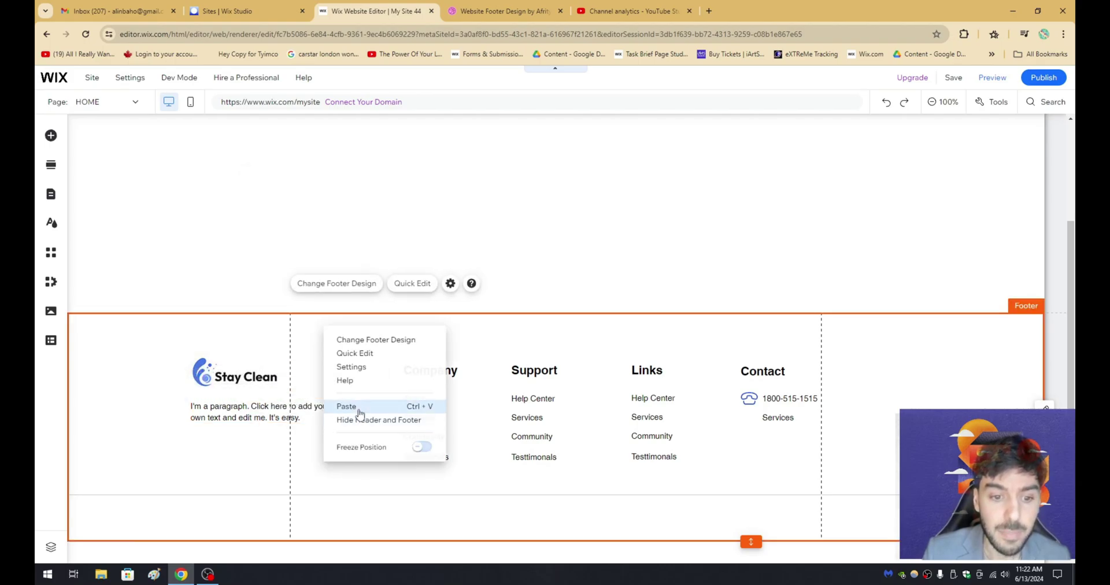
{"action": "left_click", "coordinate": [347, 406]}
{"action": "left_click_drag", "start_coordinate": [367, 466], "coordinate": [219, 514]}
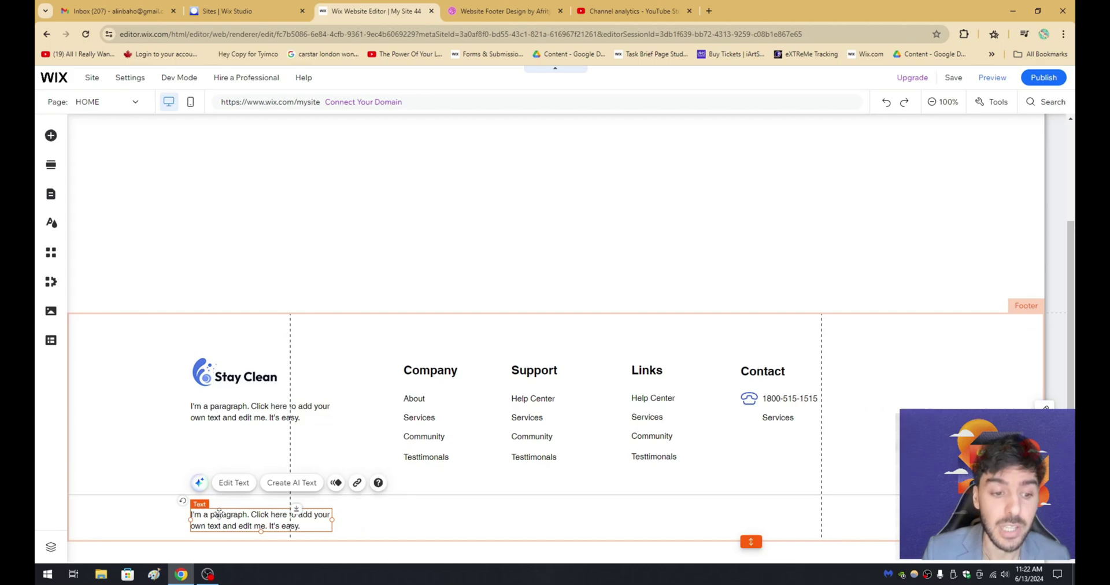
Replace the pasted paragraph with the copyright text and widen it to fit one line.
{"action": "double_click", "coordinate": [230, 515]}
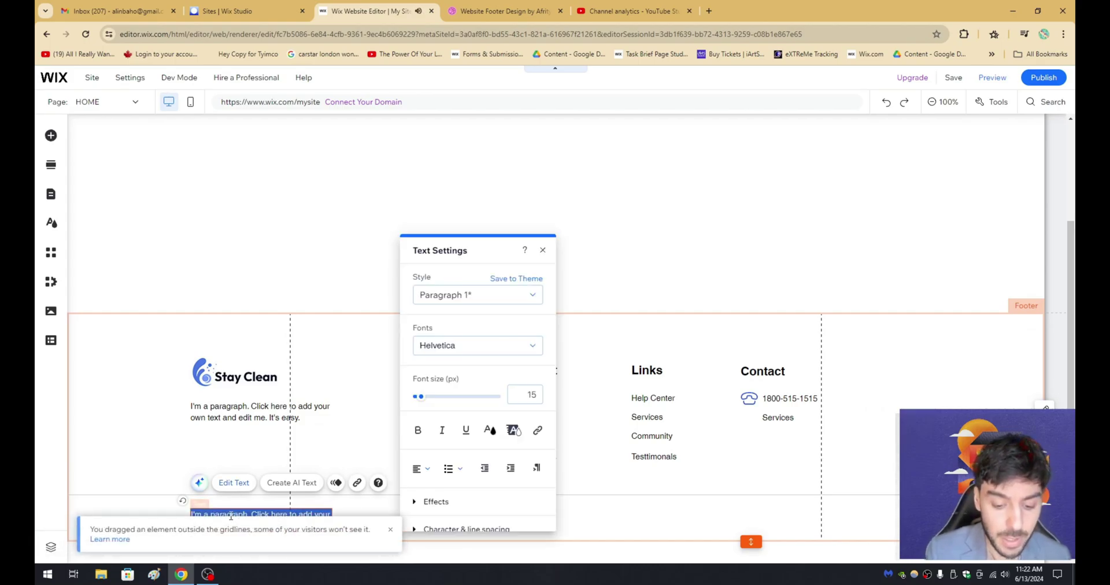
{"action": "scroll", "coordinate": [230, 515], "scroll_direction": "up", "scroll_amount": 1}
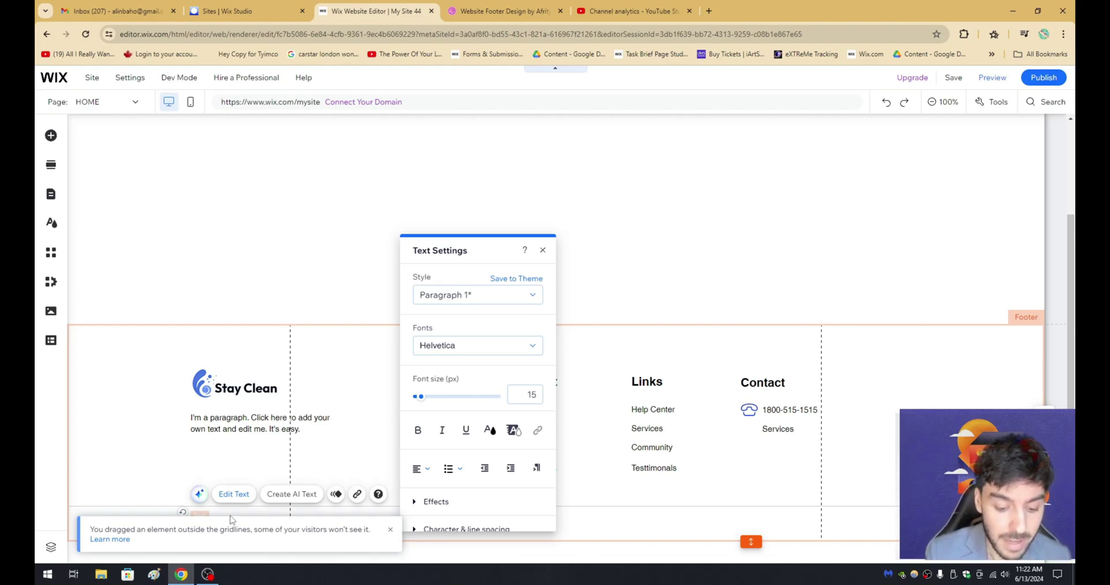
{"action": "left_click", "coordinate": [255, 471]}
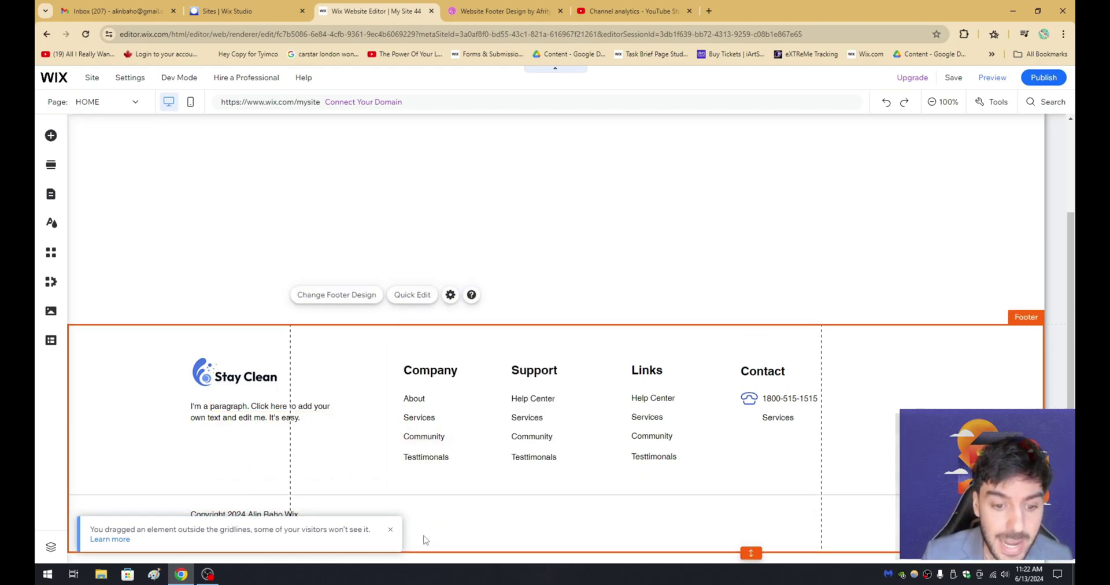
{"action": "left_click", "coordinate": [269, 520]}
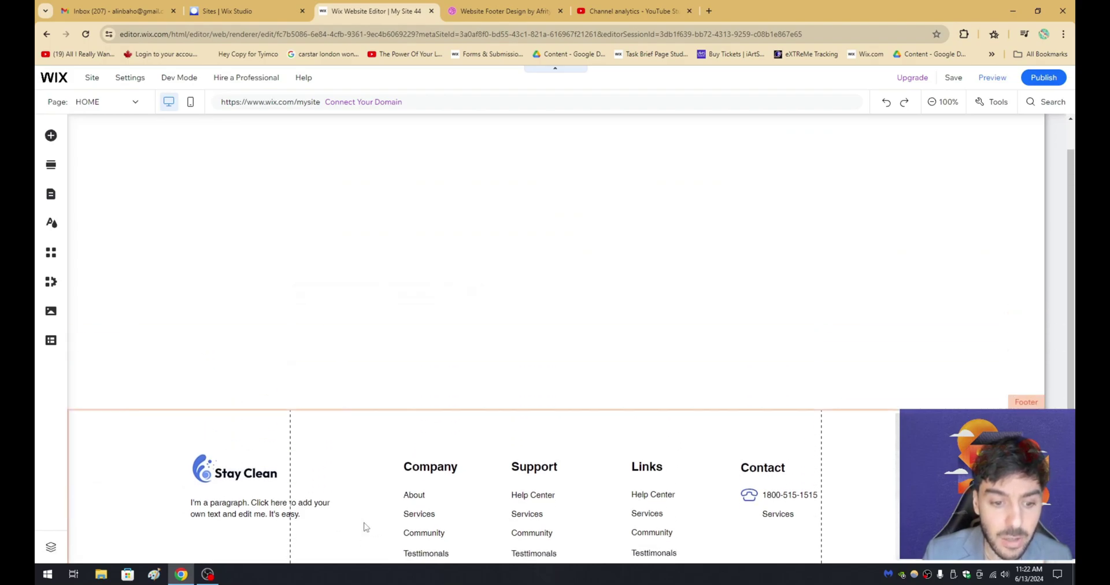
{"action": "left_click_drag", "start_coordinate": [333, 519], "coordinate": [364, 524]}
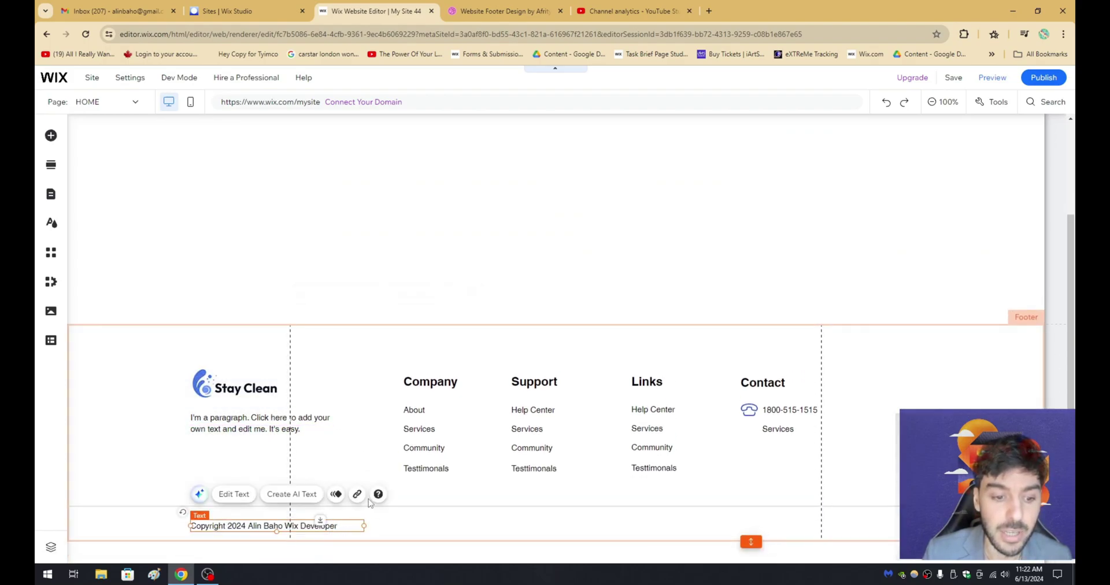
{"action": "left_click", "coordinate": [381, 370]}
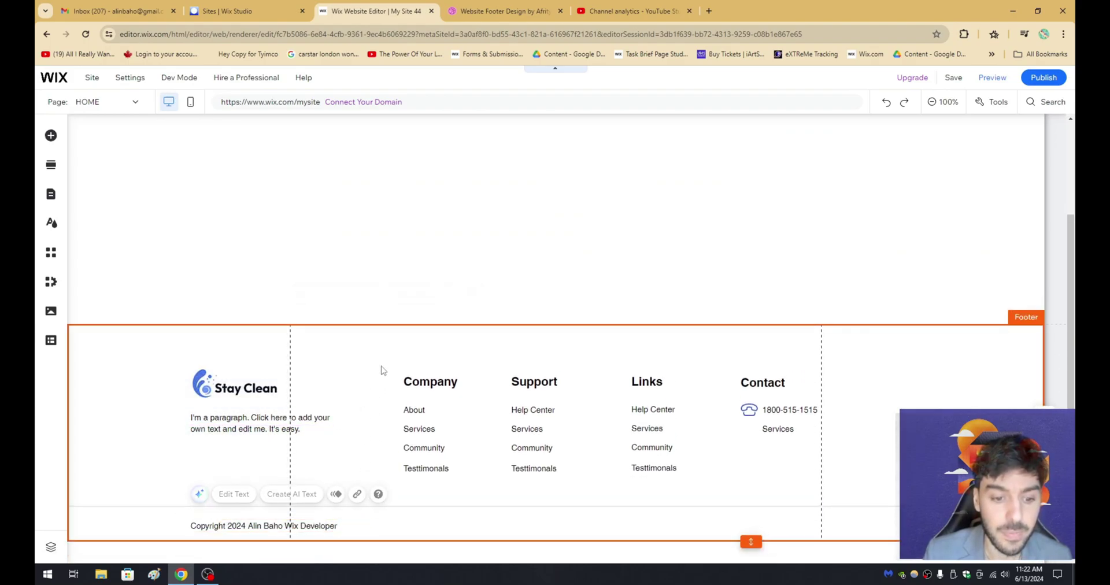
{"action": "left_click", "coordinate": [305, 532]}
{"action": "left_click", "coordinate": [557, 527]}
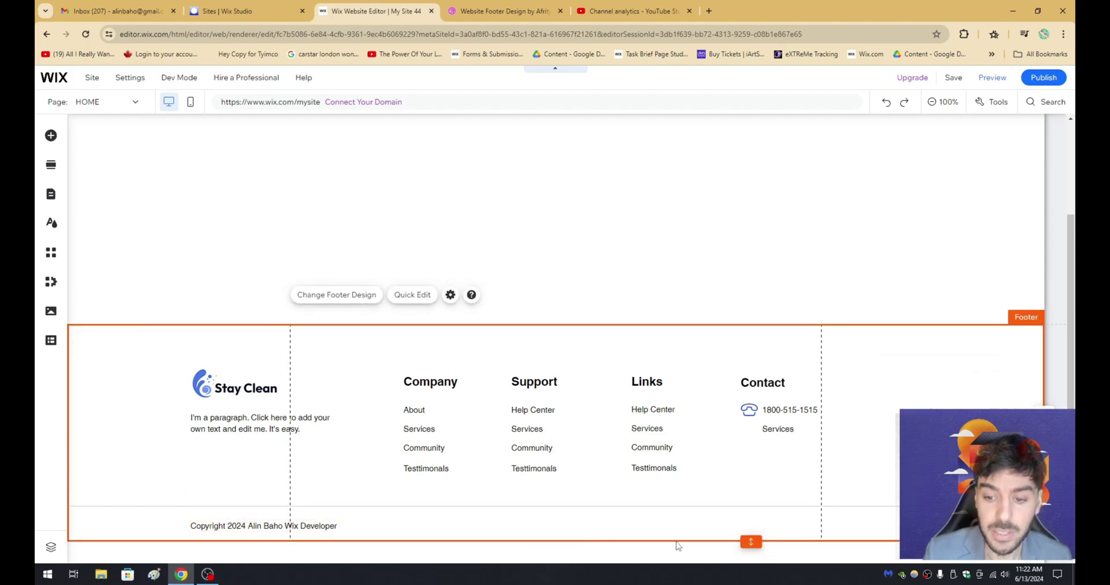
Make the footer slightly taller and paste a copy of the copyright text at its bottom-right.
{"action": "left_click_drag", "start_coordinate": [757, 543], "coordinate": [756, 552]}
{"action": "left_click", "coordinate": [292, 518]}
{"action": "left_click_drag", "start_coordinate": [292, 518], "coordinate": [293, 522]}
{"action": "right_click", "coordinate": [293, 522]}
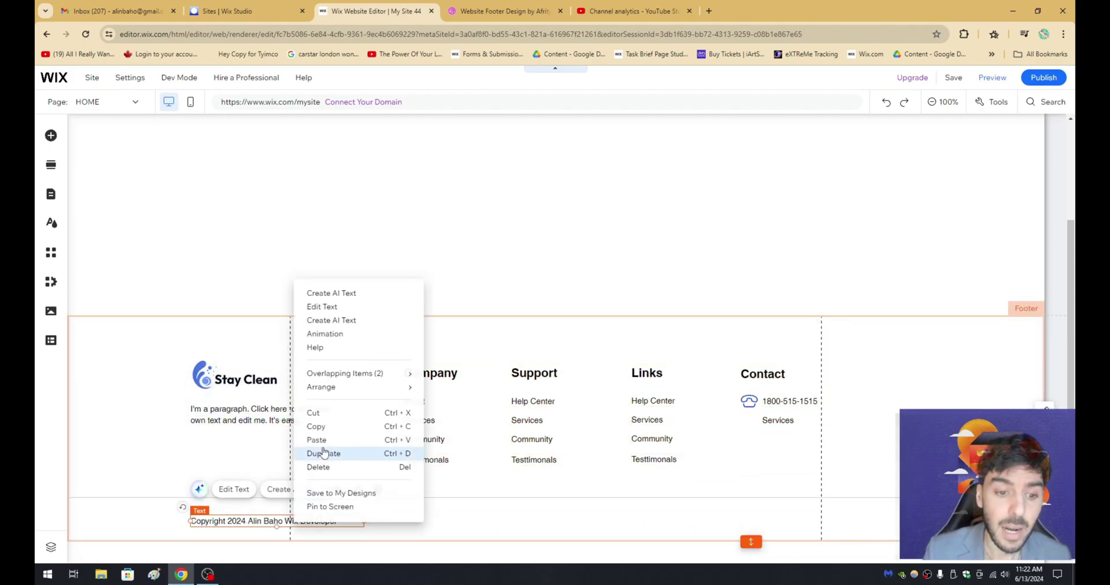
{"action": "left_click", "coordinate": [320, 426]}
{"action": "left_click", "coordinate": [575, 533]}
{"action": "right_click", "coordinate": [575, 533]}
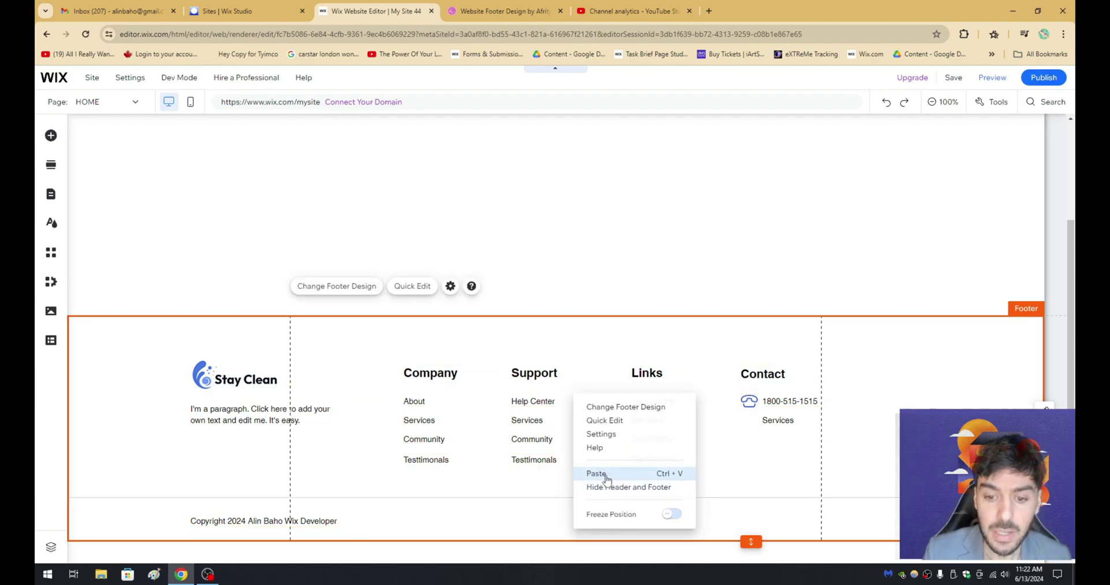
{"action": "left_click", "coordinate": [602, 471]}
{"action": "left_click_drag", "start_coordinate": [657, 529], "coordinate": [664, 515]}
Retype the copy as 'Terms of Use', narrow its box and position it in the bottom row.
{"action": "double_click", "coordinate": [663, 517]}
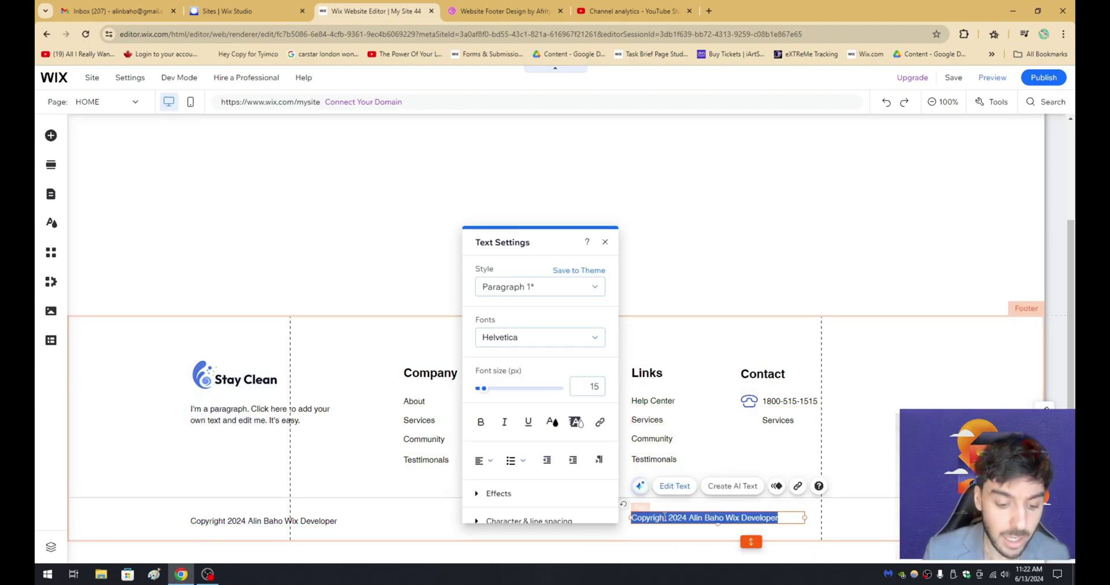
{"action": "type", "text": "Terms of Use"}
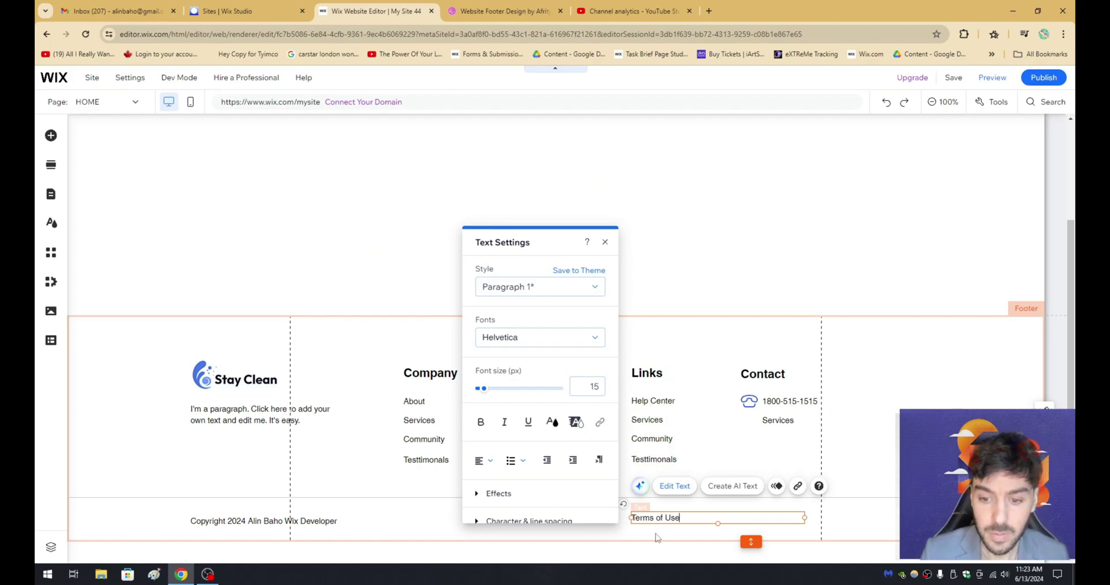
{"action": "left_click", "coordinate": [656, 538]}
{"action": "left_click", "coordinate": [801, 517]}
{"action": "left_click_drag", "start_coordinate": [804, 517], "coordinate": [773, 517]}
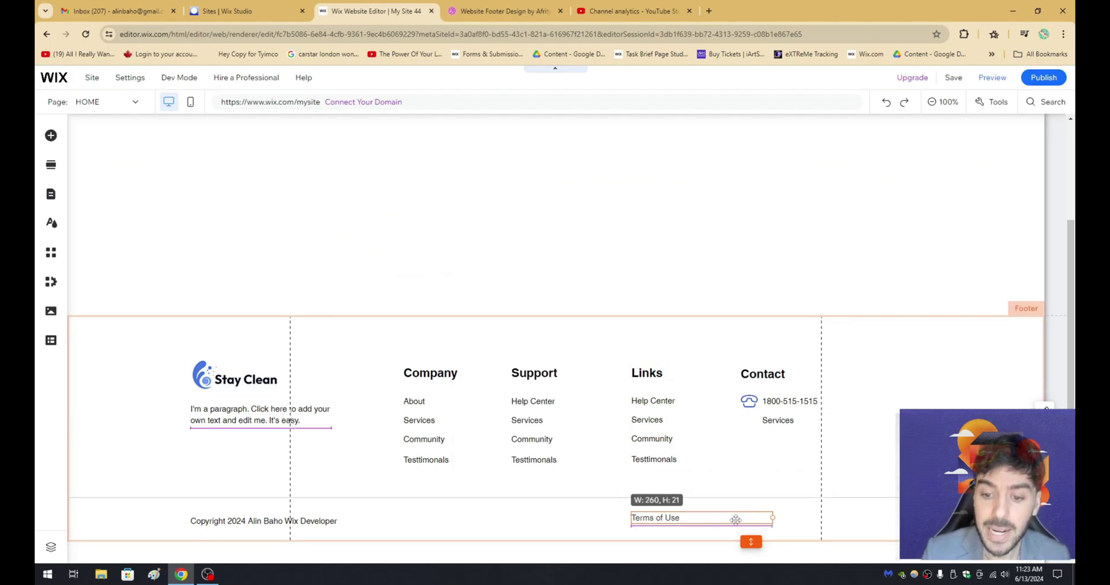
{"action": "left_click", "coordinate": [697, 518]}
{"action": "left_click_drag", "start_coordinate": [697, 519], "coordinate": [726, 518]}
Turn the second copy into 'Privacy Policy' and paste another copy to its right.
{"action": "double_click", "coordinate": [726, 517]}
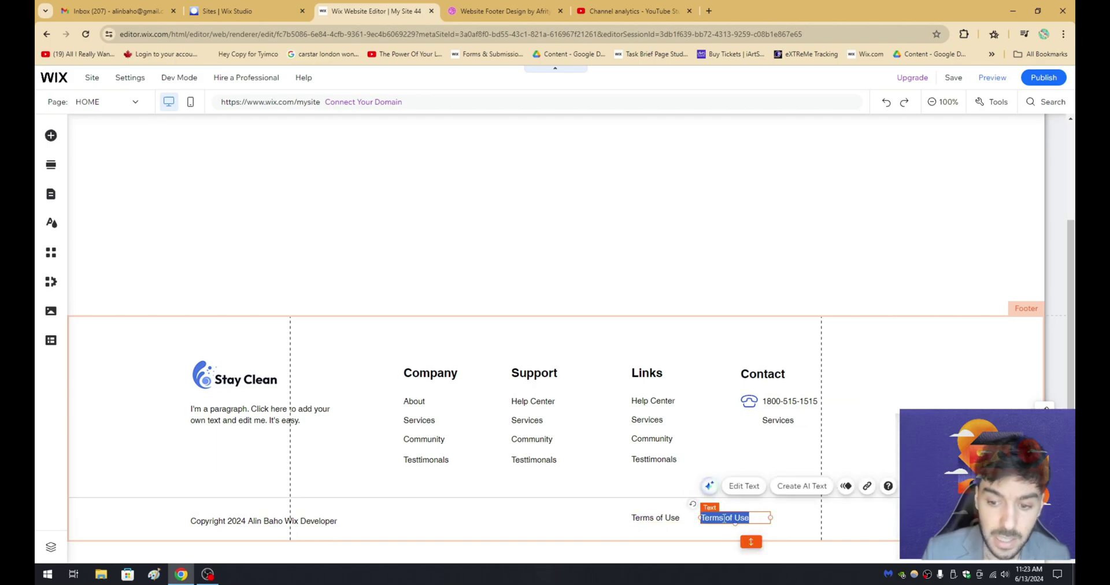
{"action": "type", "text": "Privacy Pol"}
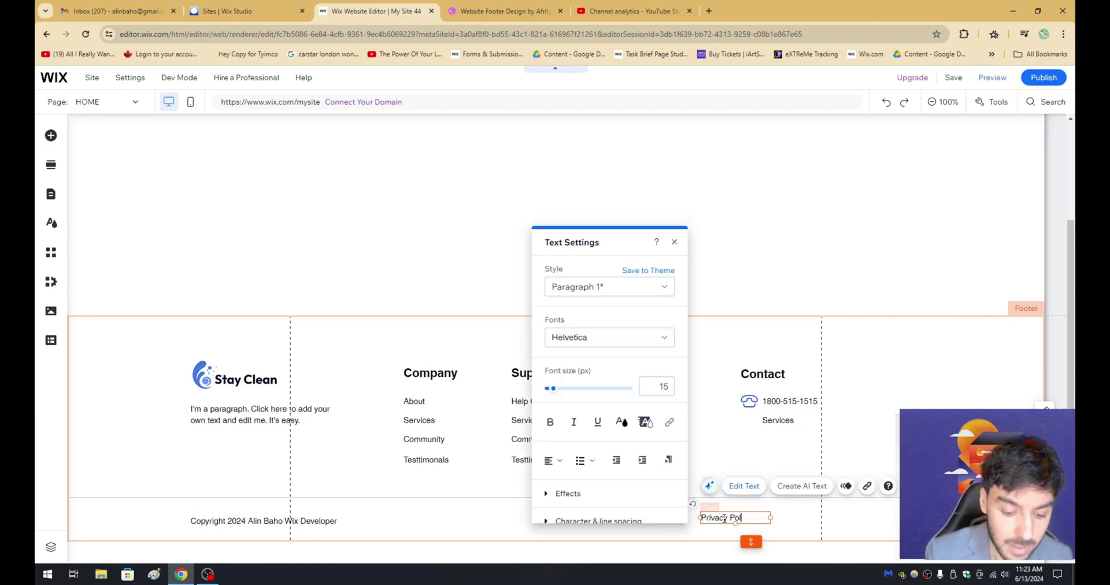
{"action": "left_click", "coordinate": [731, 450]}
{"action": "left_click", "coordinate": [655, 517]}
{"action": "key", "text": "ctrl+c"}
{"action": "key", "text": "ctrl+v"}
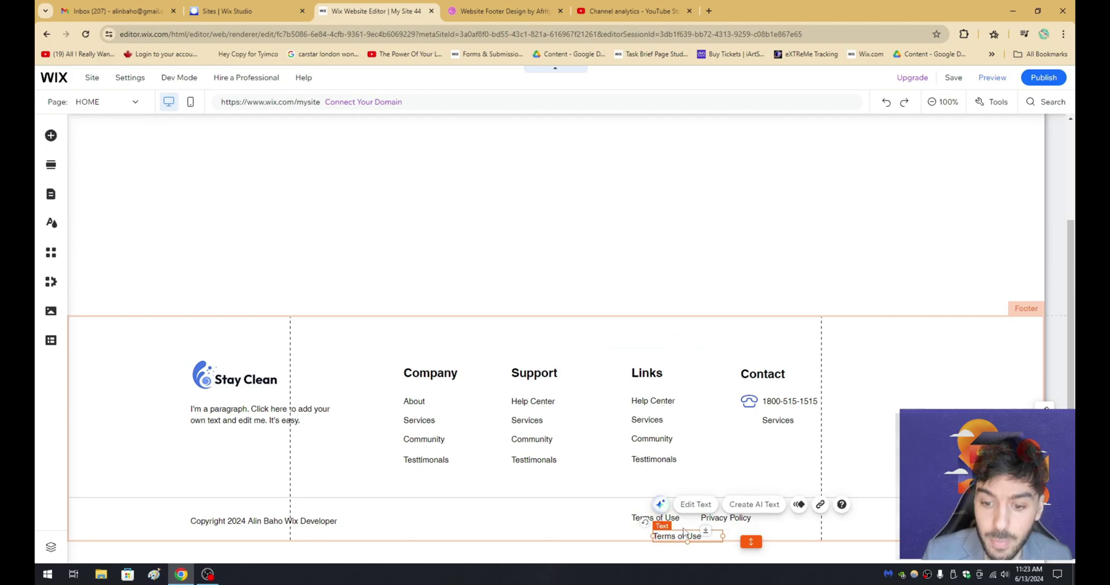
{"action": "left_click_drag", "start_coordinate": [675, 529], "coordinate": [801, 518]}
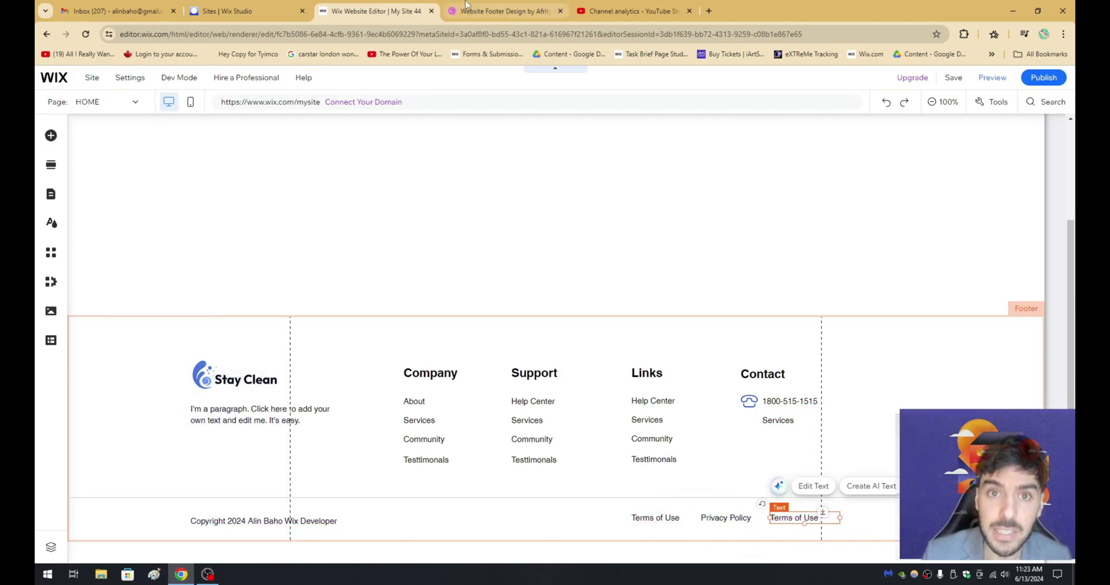
Check the Dribbble reference, then start renaming the third link to 'Site Map'.
{"action": "left_click", "coordinate": [498, 11]}
{"action": "left_click", "coordinate": [387, 7]}
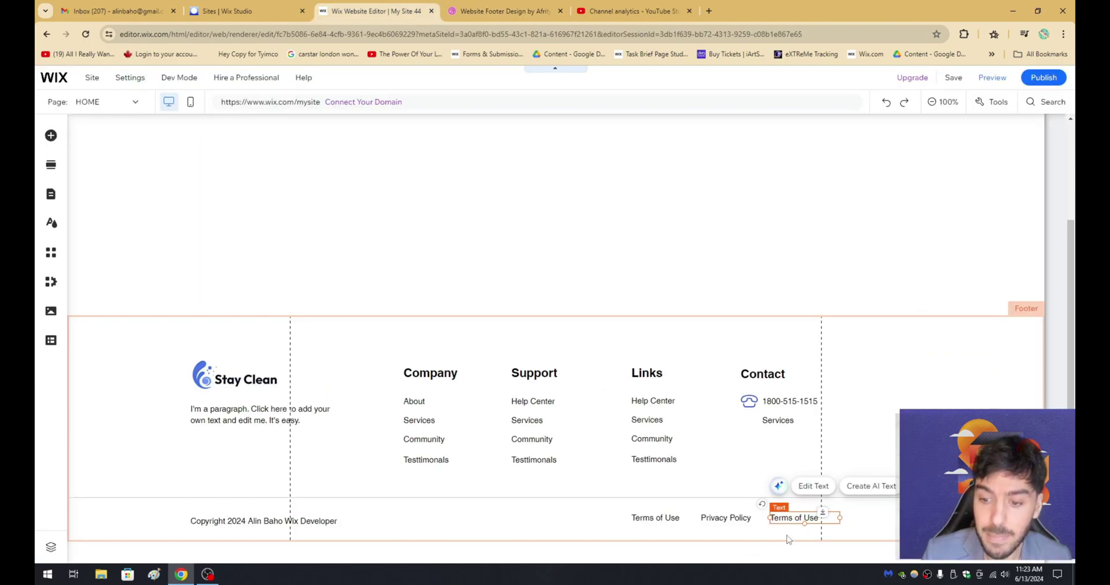
{"action": "double_click", "coordinate": [793, 518]}
{"action": "type", "text": "Sity"}
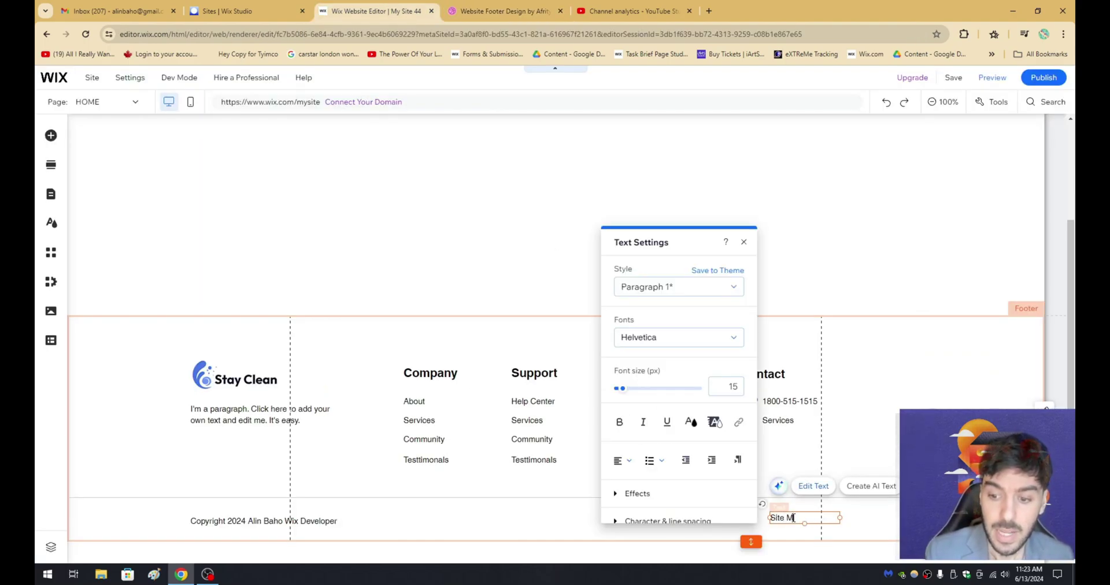
{"action": "left_click", "coordinate": [483, 282]}
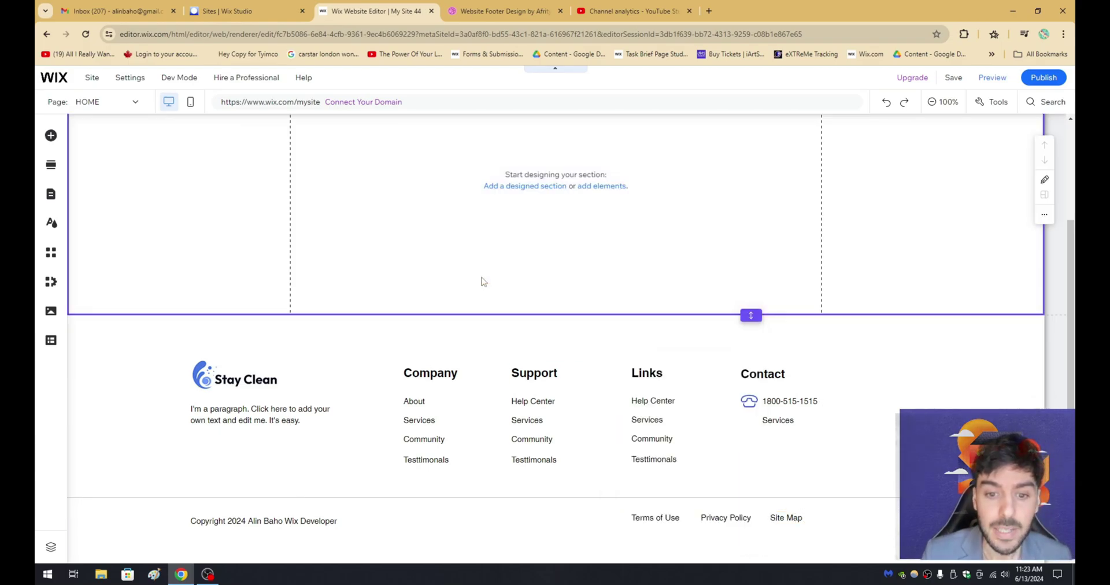
{"action": "left_click", "coordinate": [993, 77]}
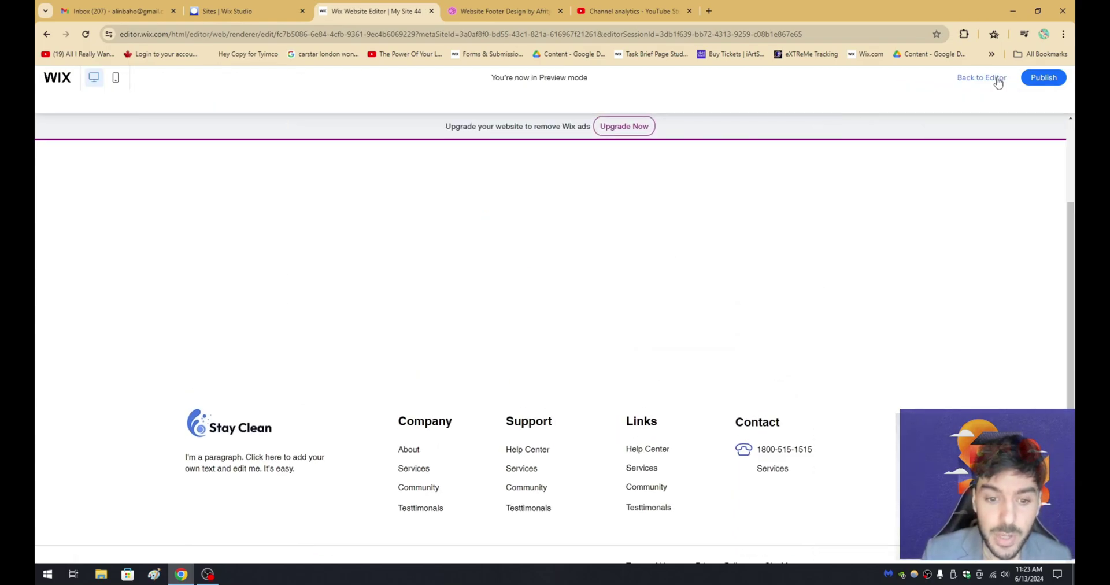
{"action": "key", "text": "ctrl+Tab"}
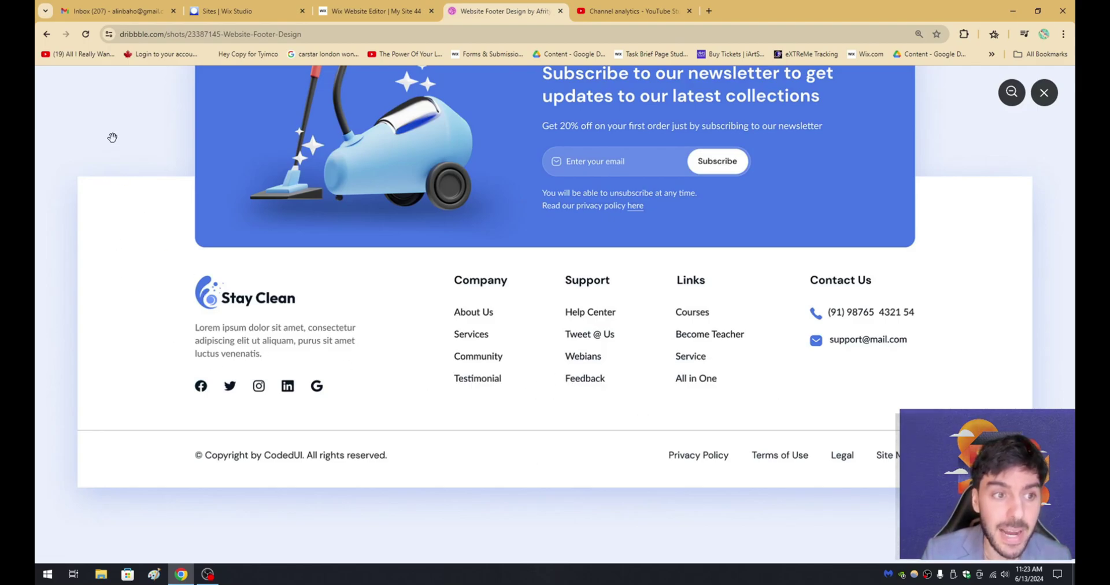
{"action": "scroll", "coordinate": [129, 153], "scroll_direction": "up", "scroll_amount": 4}
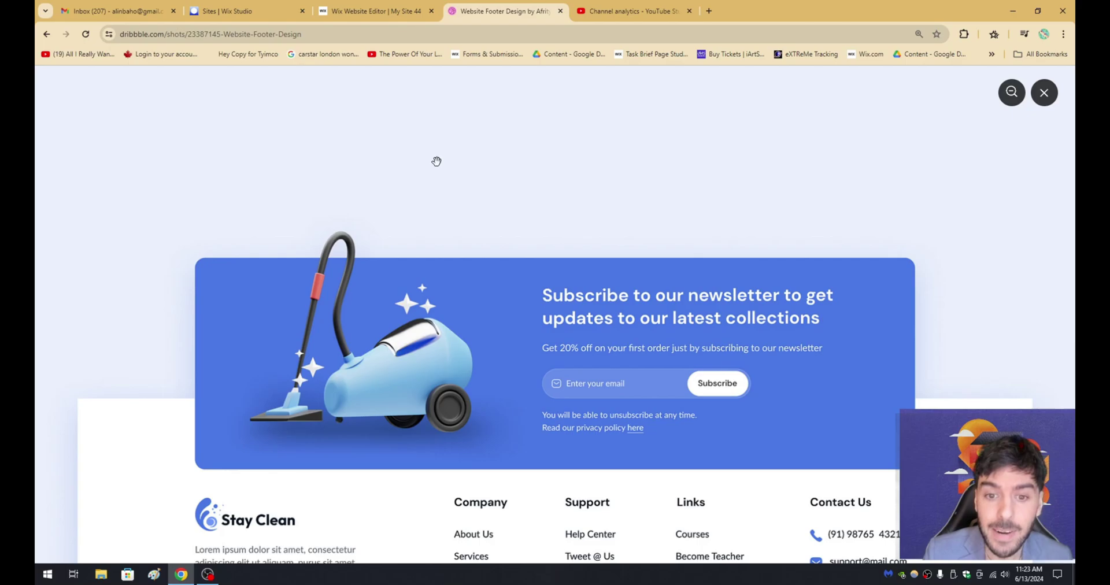
{"action": "scroll", "coordinate": [351, 183], "scroll_direction": "down", "scroll_amount": 5}
{"action": "key", "text": "ctrl+shift+Tab"}
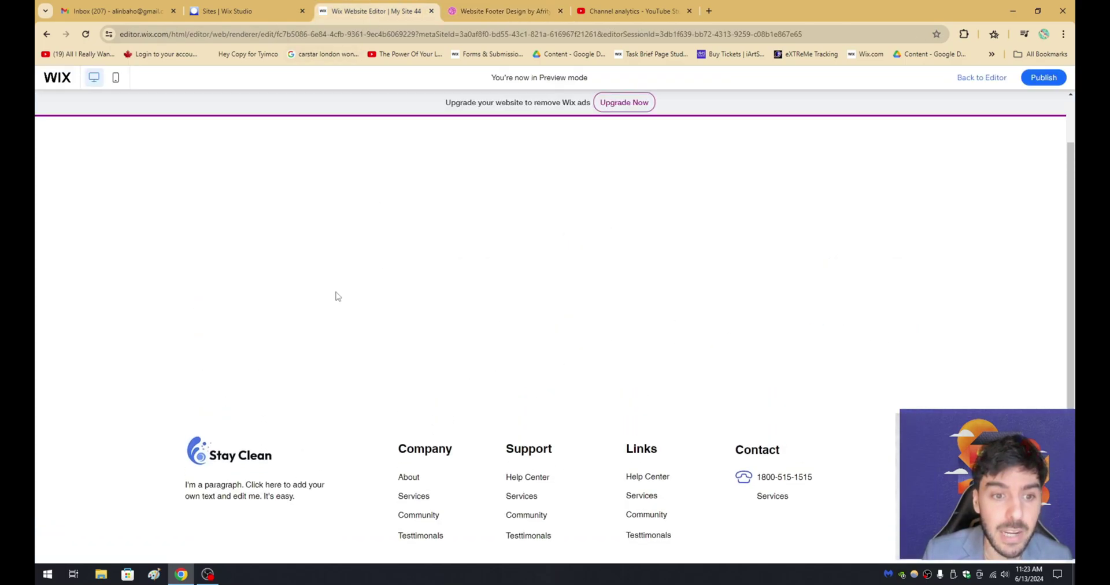
{"action": "left_click", "coordinate": [969, 77]}
{"action": "scroll", "coordinate": [461, 233], "scroll_direction": "down", "scroll_amount": 2}
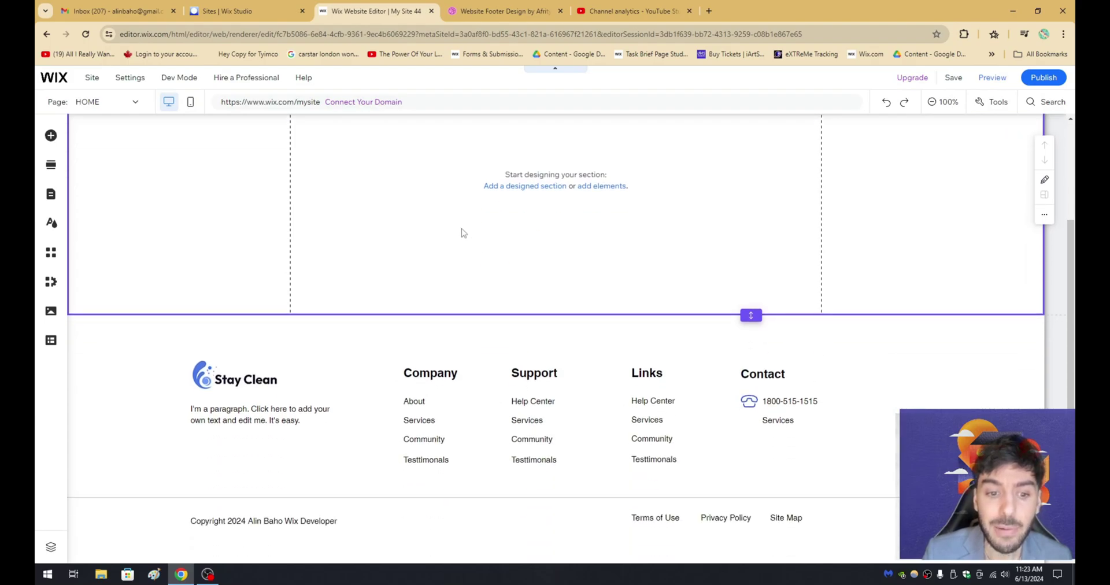
{"action": "scroll", "coordinate": [372, 218], "scroll_direction": "up", "scroll_amount": 2}
{"action": "scroll", "coordinate": [322, 280], "scroll_direction": "down", "scroll_amount": 2}
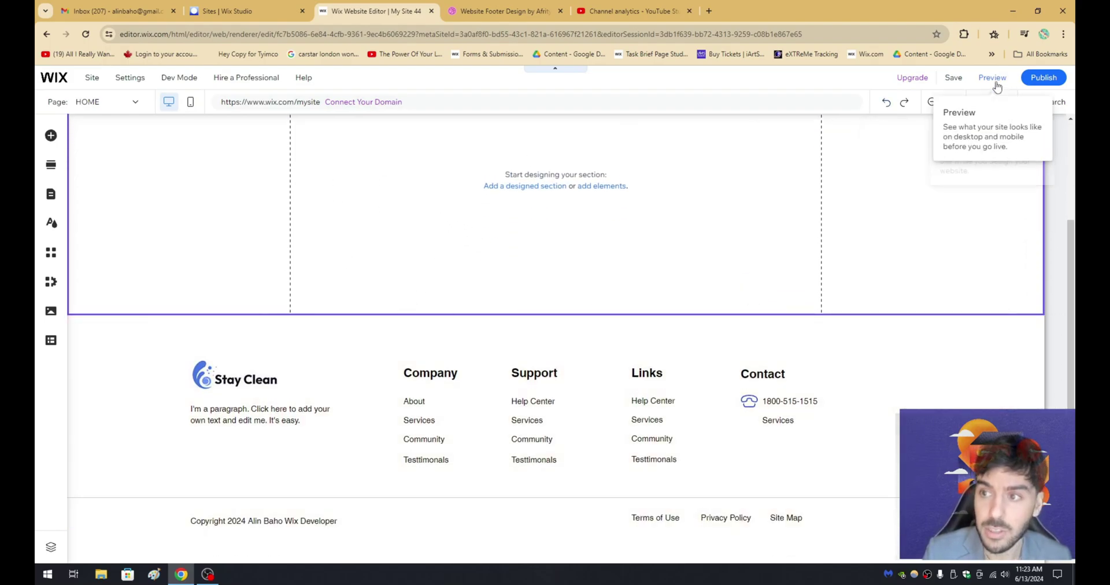
{"action": "left_click", "coordinate": [992, 78]}
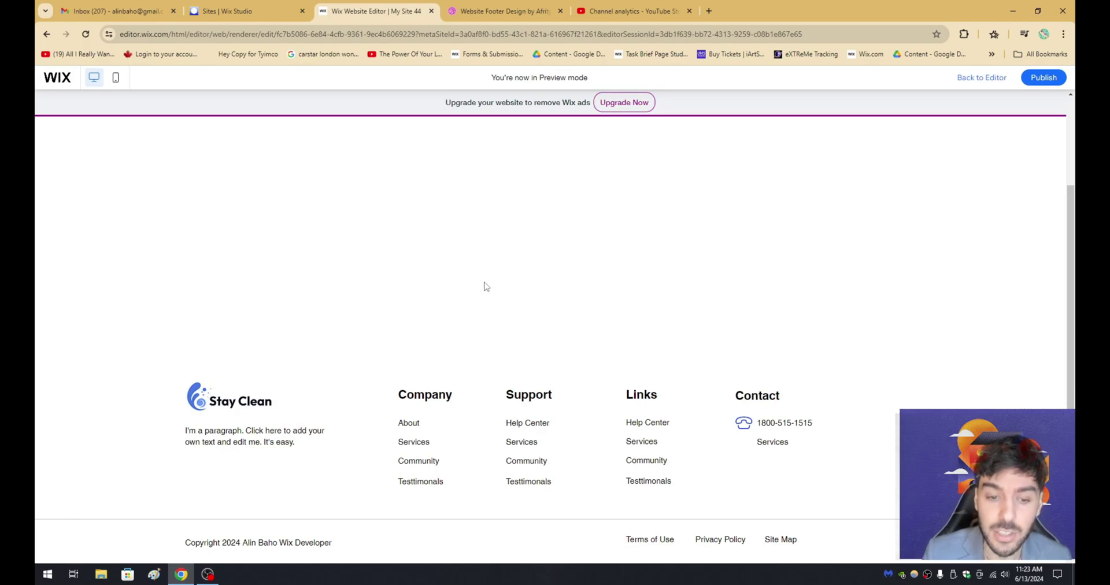
{"action": "left_click", "coordinate": [472, 9]}
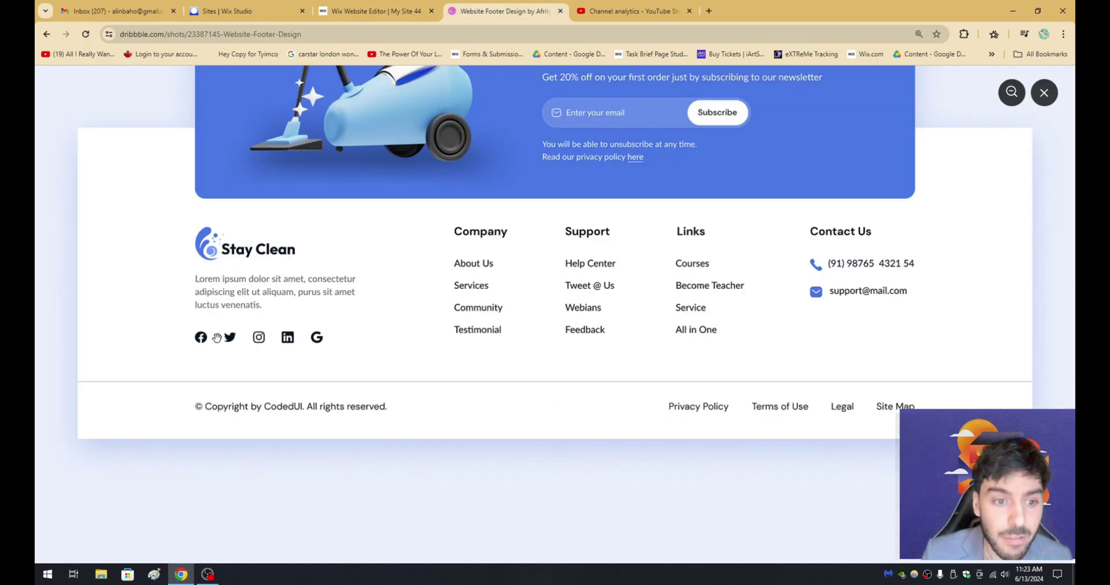
{"action": "scroll", "coordinate": [260, 349], "scroll_direction": "up", "scroll_amount": 1}
Add a Social Bar under the footer paragraph with 22px icons and 8px spacing.
{"action": "left_click", "coordinate": [376, 11]}
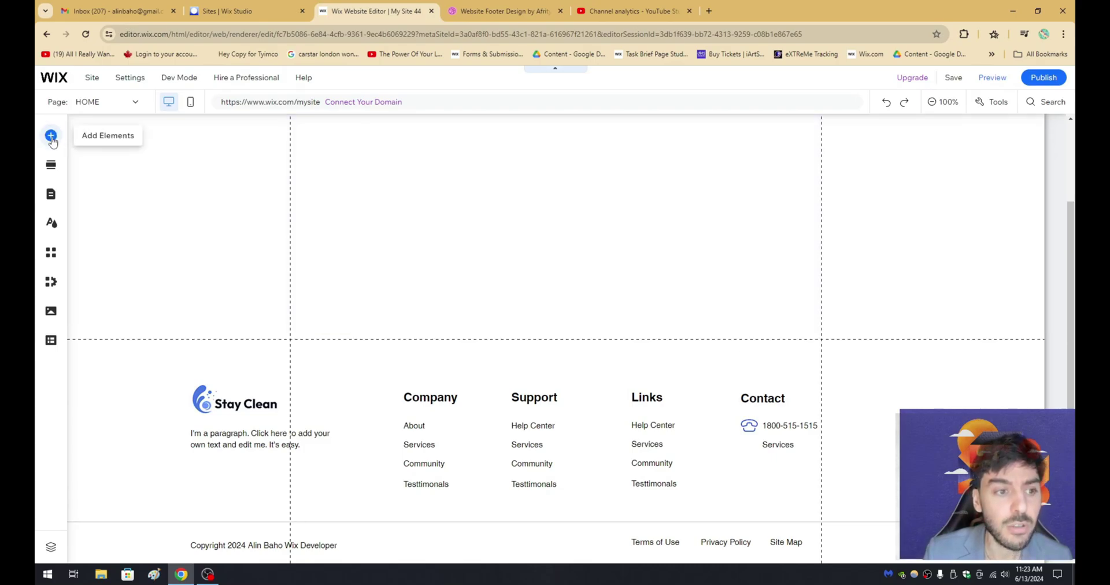
{"action": "left_click", "coordinate": [52, 136]}
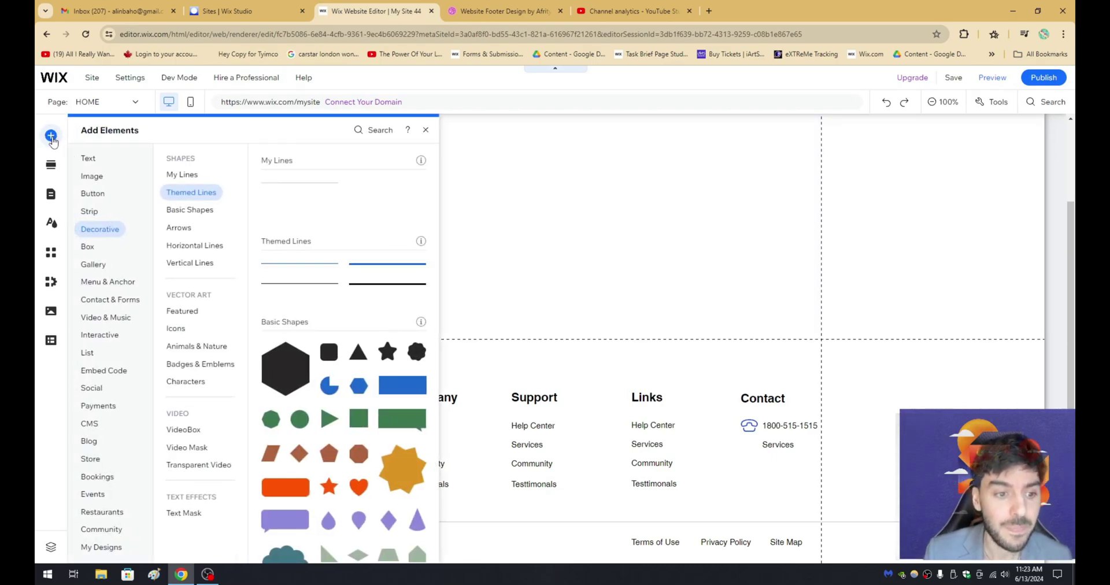
{"action": "left_click", "coordinate": [96, 389]}
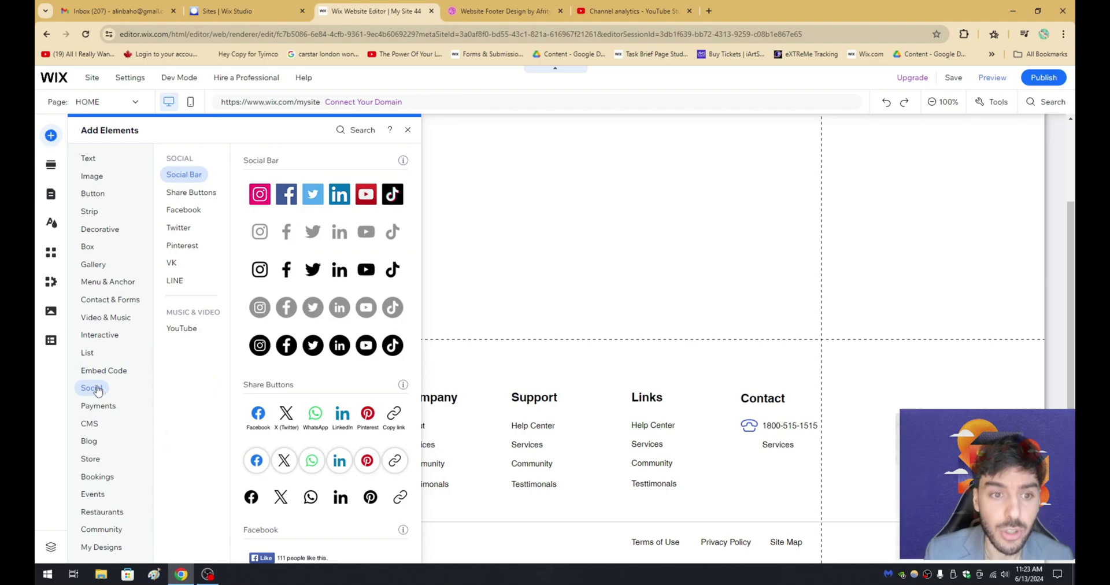
{"action": "scroll", "coordinate": [312, 381], "scroll_direction": "down", "scroll_amount": 2}
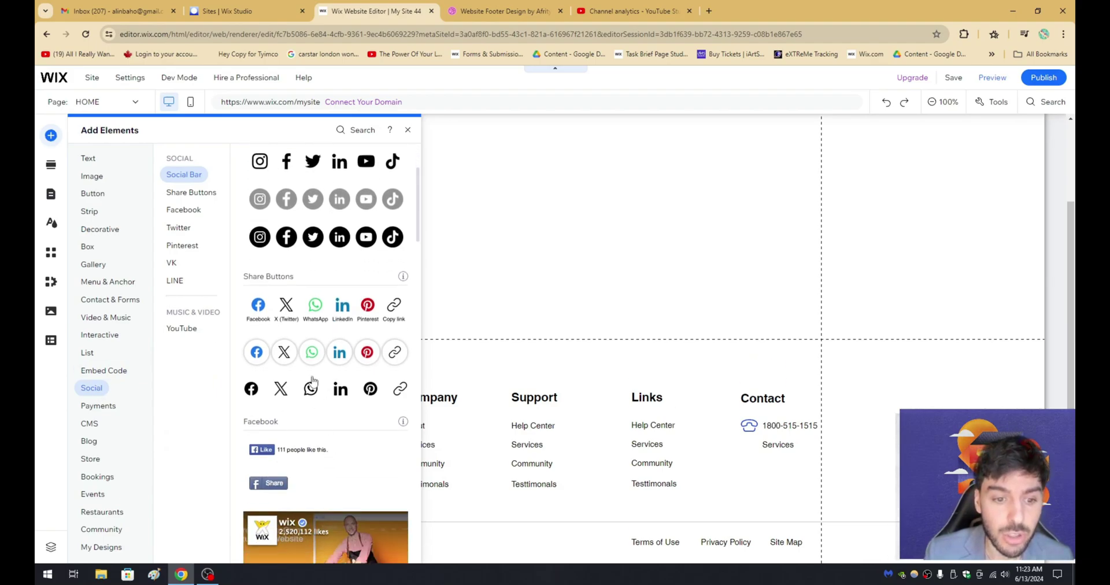
{"action": "scroll", "coordinate": [319, 308], "scroll_direction": "up", "scroll_amount": 2}
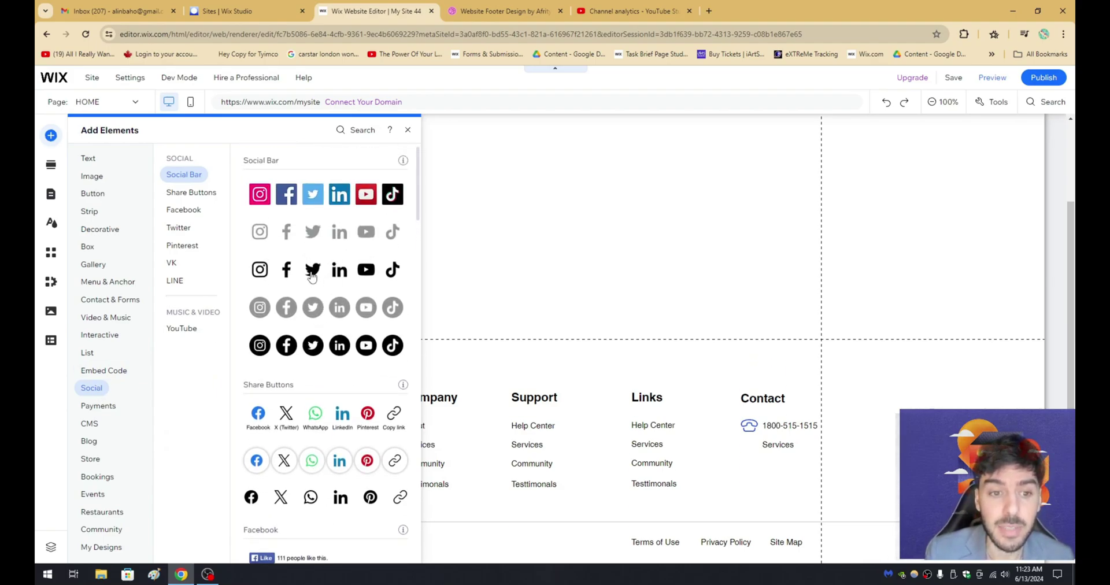
{"action": "left_click_drag", "start_coordinate": [312, 276], "coordinate": [256, 478]}
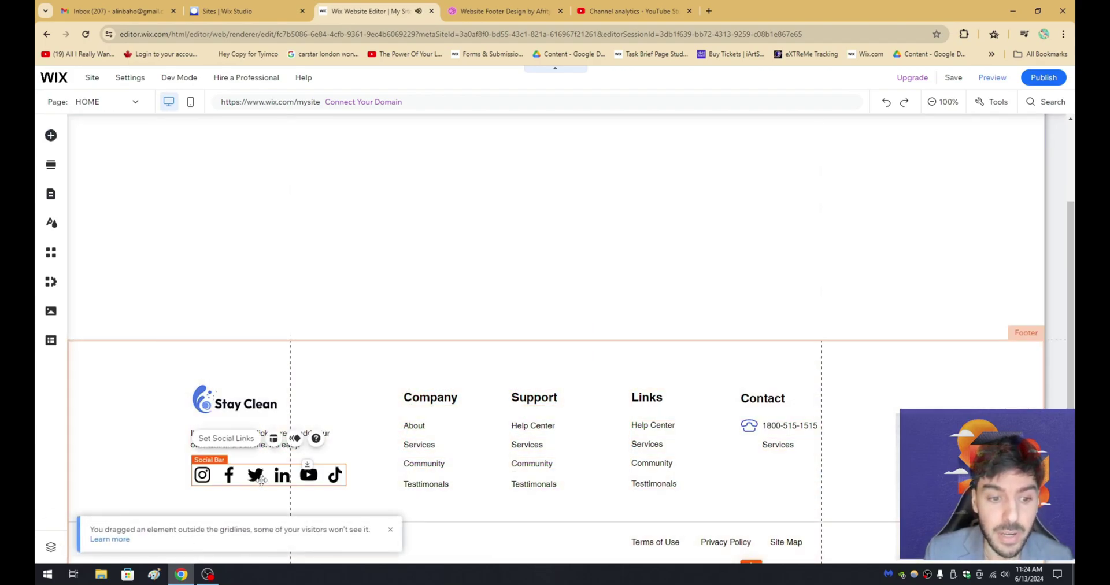
{"action": "left_click", "coordinate": [274, 438]}
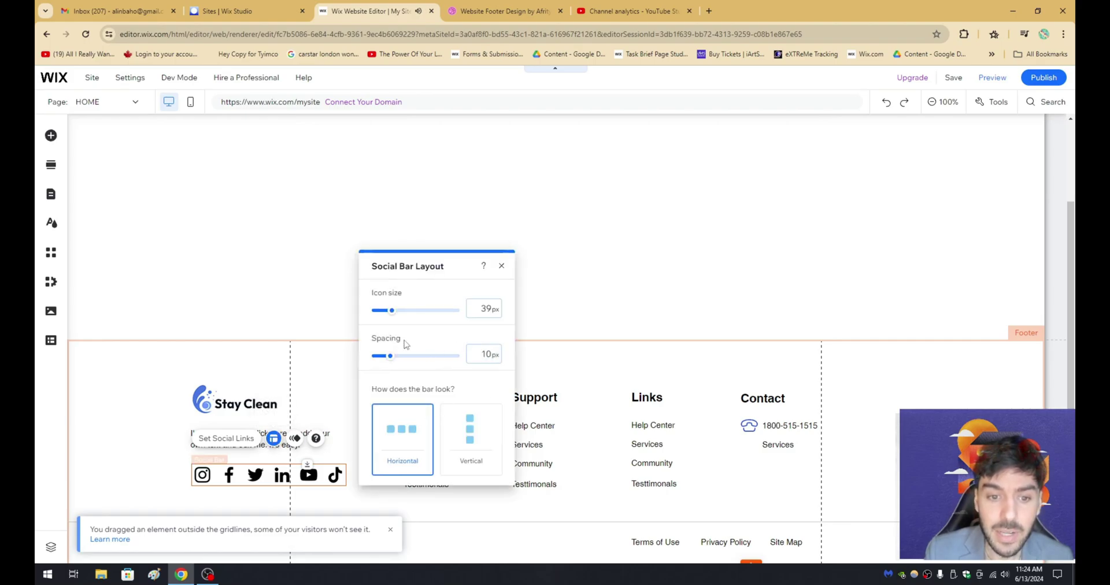
{"action": "left_click_drag", "start_coordinate": [389, 310], "coordinate": [378, 314]}
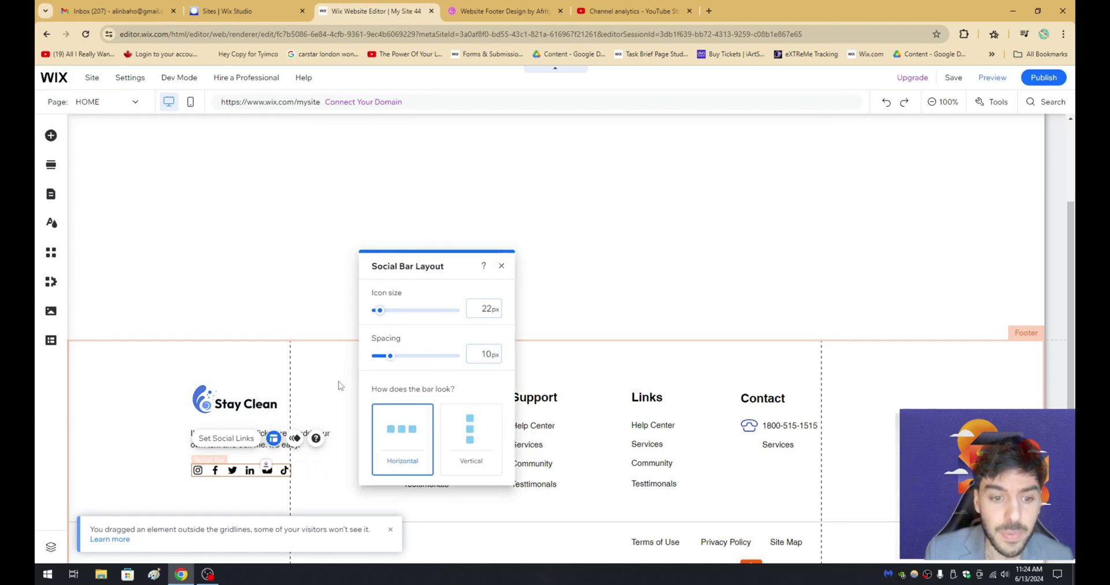
{"action": "left_click_drag", "start_coordinate": [390, 356], "coordinate": [386, 356]}
Add the blue Facebook icon to the social bar and remove the black one.
{"action": "left_click", "coordinate": [226, 439]}
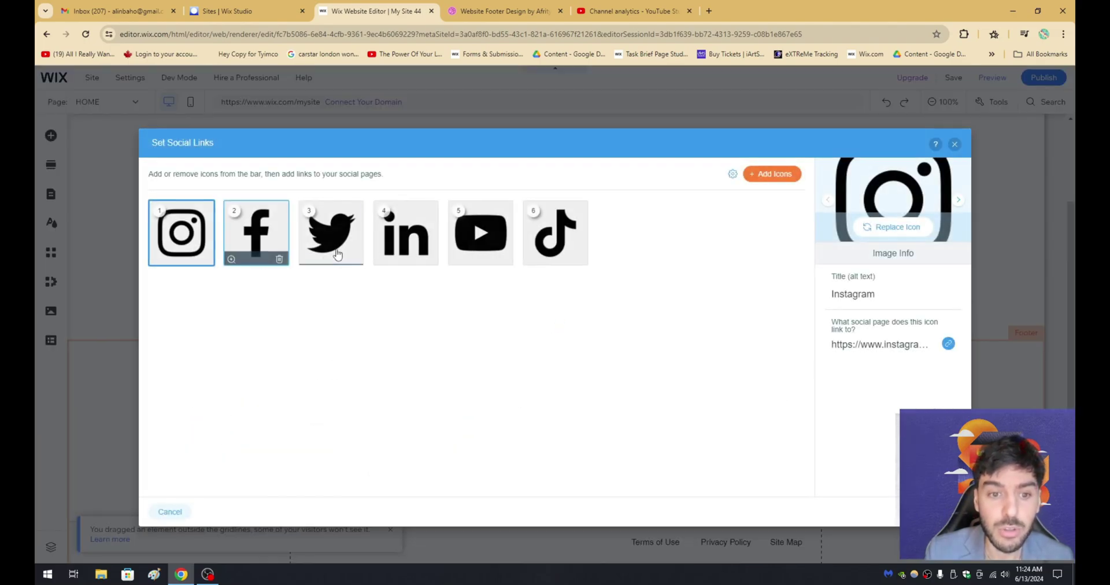
{"action": "left_click", "coordinate": [763, 175]}
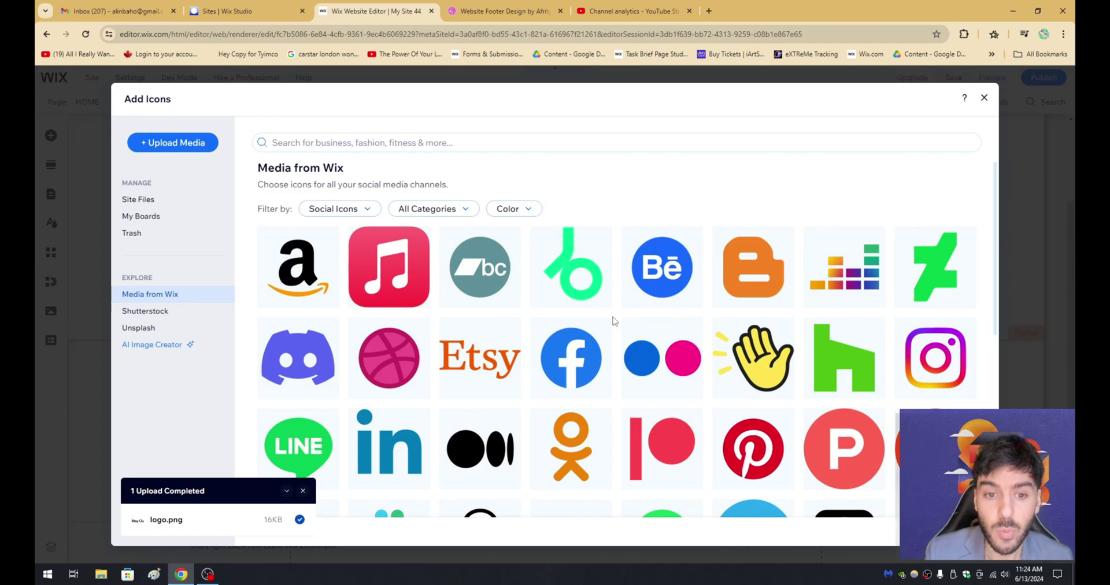
{"action": "left_click", "coordinate": [578, 334]}
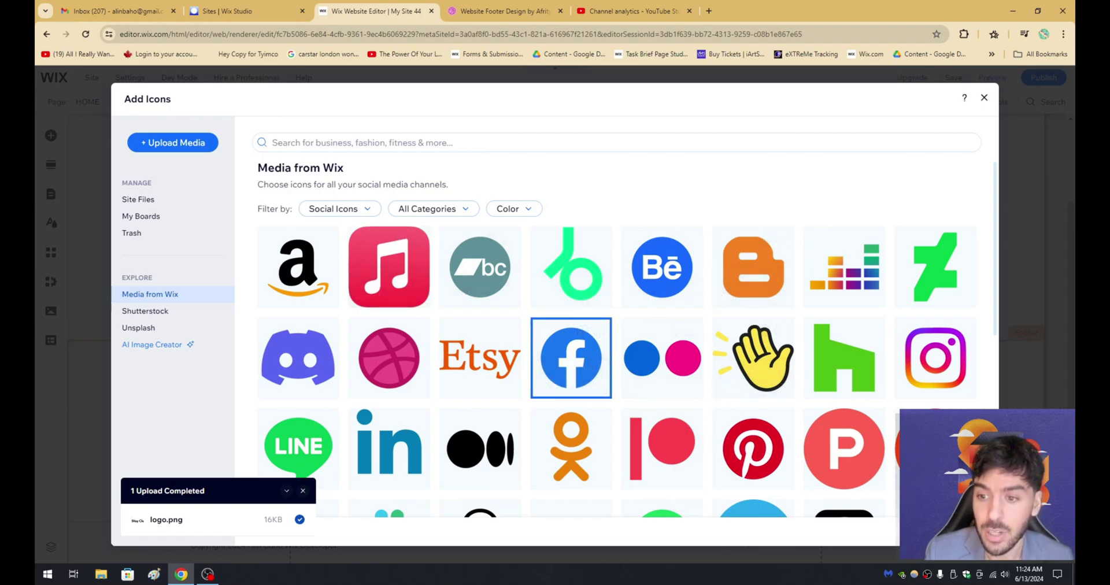
{"action": "left_click", "coordinate": [954, 531]}
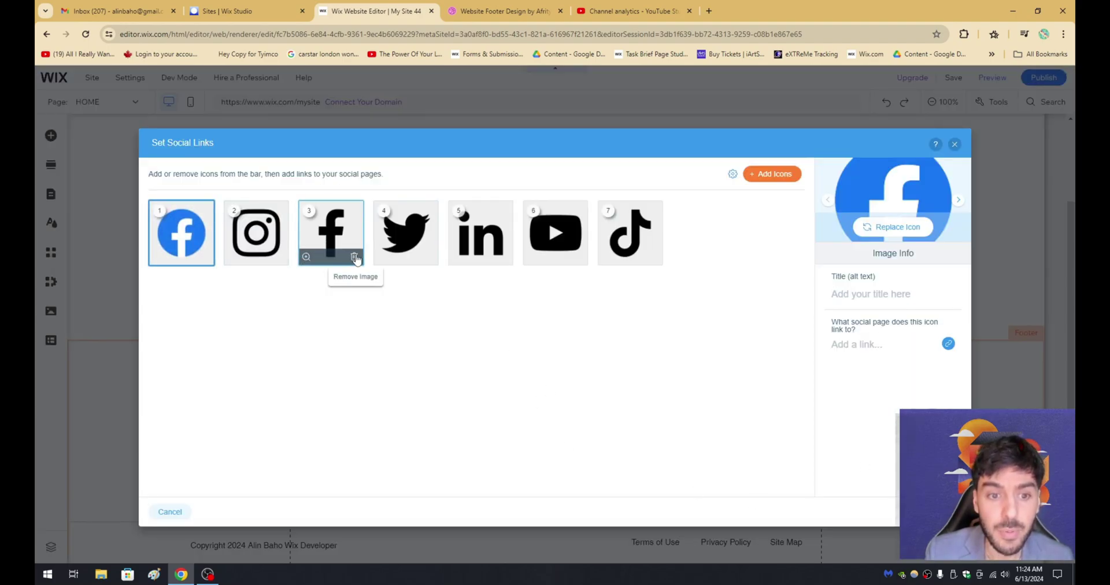
{"action": "left_click", "coordinate": [357, 208]}
{"action": "left_click", "coordinate": [931, 511]}
Finish the social bar, review the Dribbble reference, then bring up the Add Elements panel.
{"action": "left_click", "coordinate": [202, 489]}
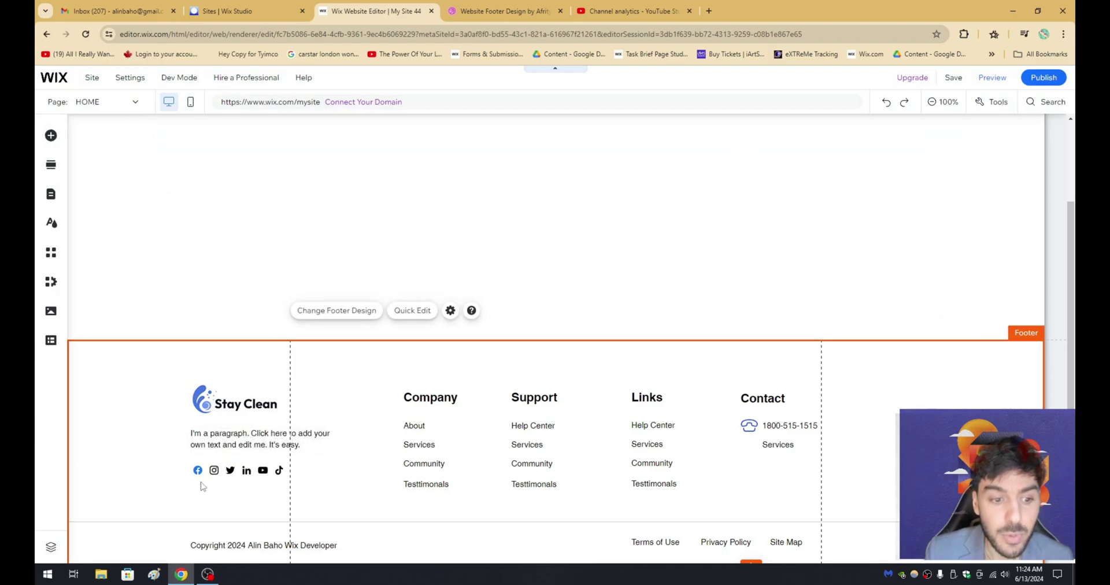
{"action": "left_click", "coordinate": [481, 8]}
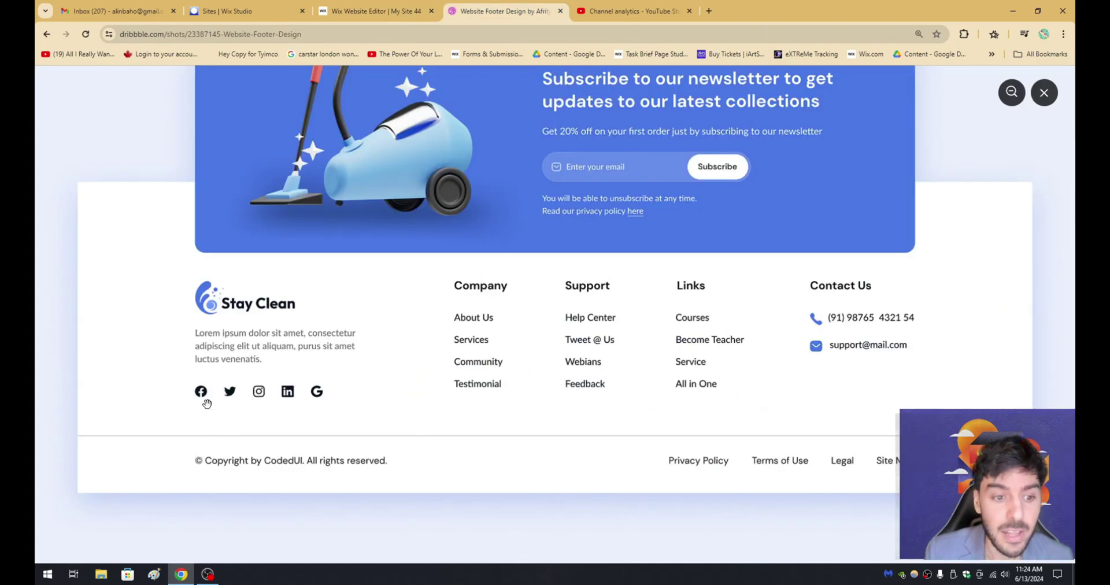
{"action": "left_click", "coordinate": [397, 13]}
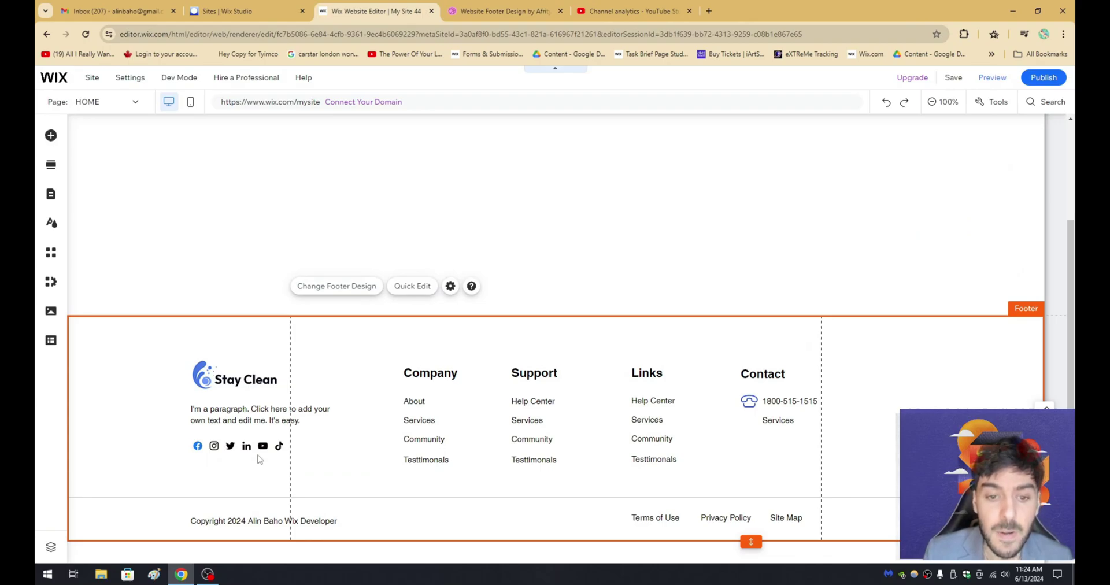
{"action": "left_click", "coordinate": [497, 11]}
{"action": "scroll", "coordinate": [357, 258], "scroll_direction": "down", "scroll_amount": 1}
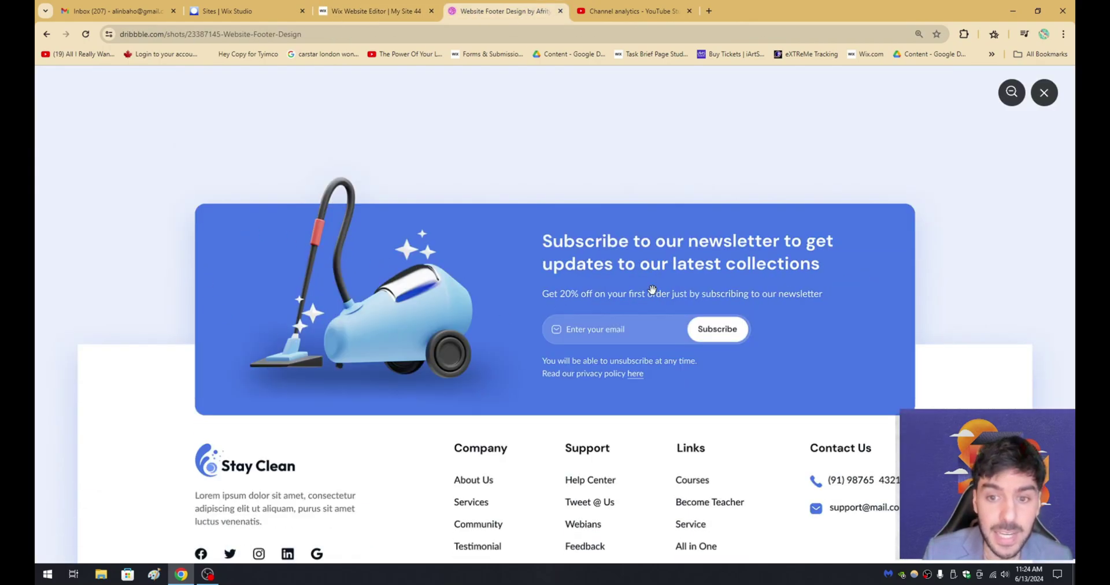
{"action": "scroll", "coordinate": [518, 257], "scroll_direction": "down", "scroll_amount": 1}
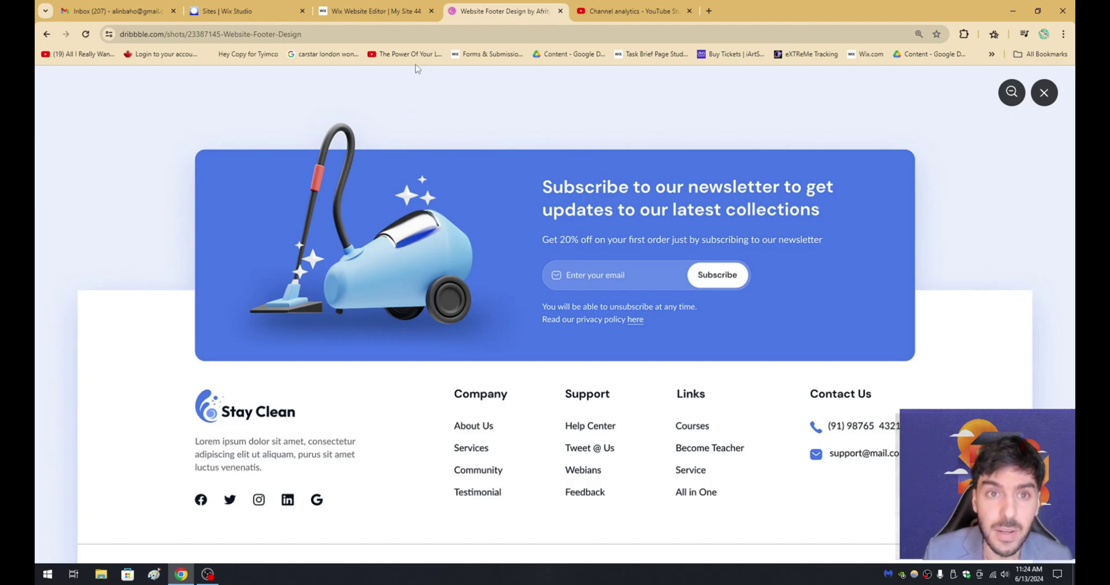
{"action": "left_click", "coordinate": [393, 11]}
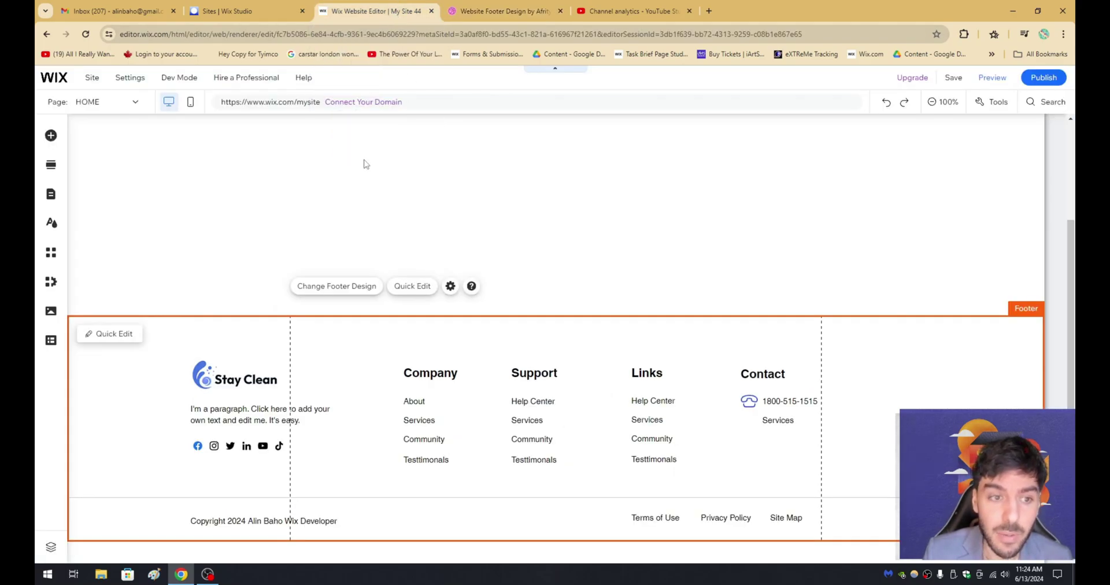
{"action": "left_click", "coordinate": [45, 137]}
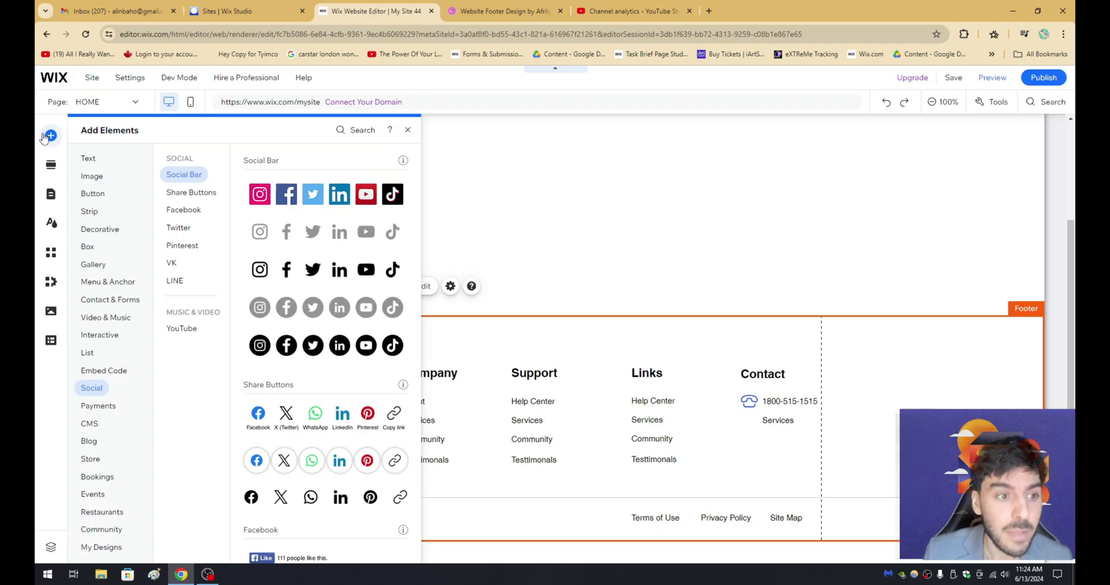
Drag a blue Container Box above the footer and widen it to 1085 pixels.
{"action": "left_click", "coordinate": [88, 247]}
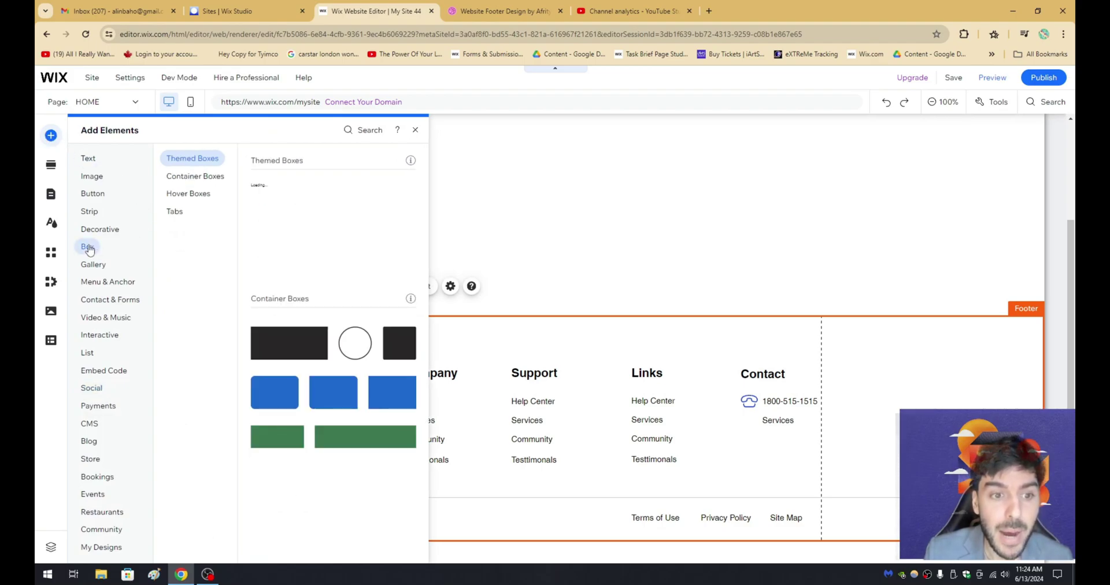
{"action": "left_click_drag", "start_coordinate": [384, 209], "coordinate": [445, 261]}
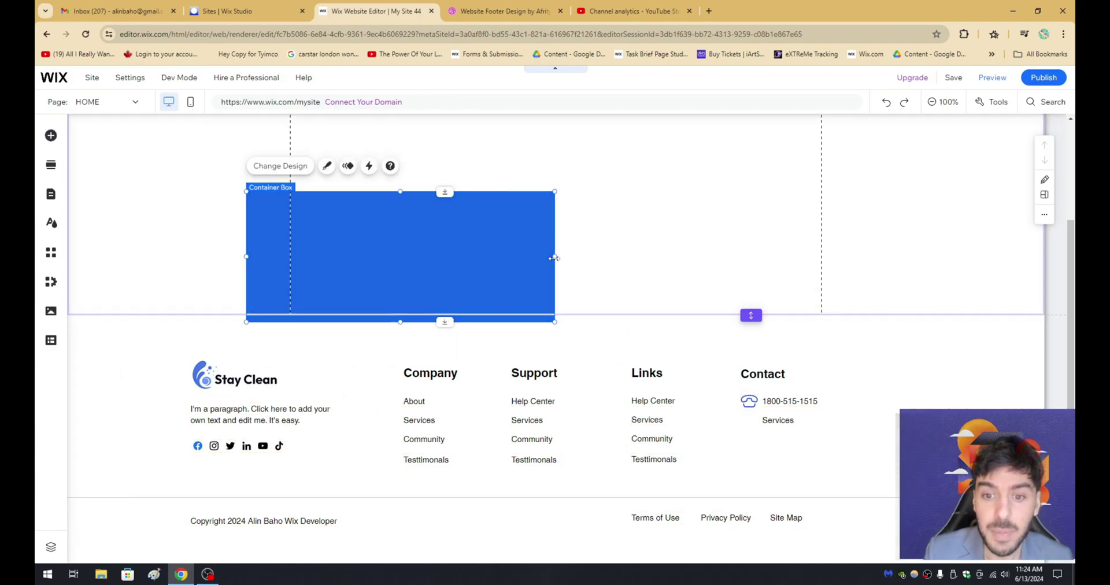
{"action": "left_click_drag", "start_coordinate": [553, 264], "coordinate": [834, 259]}
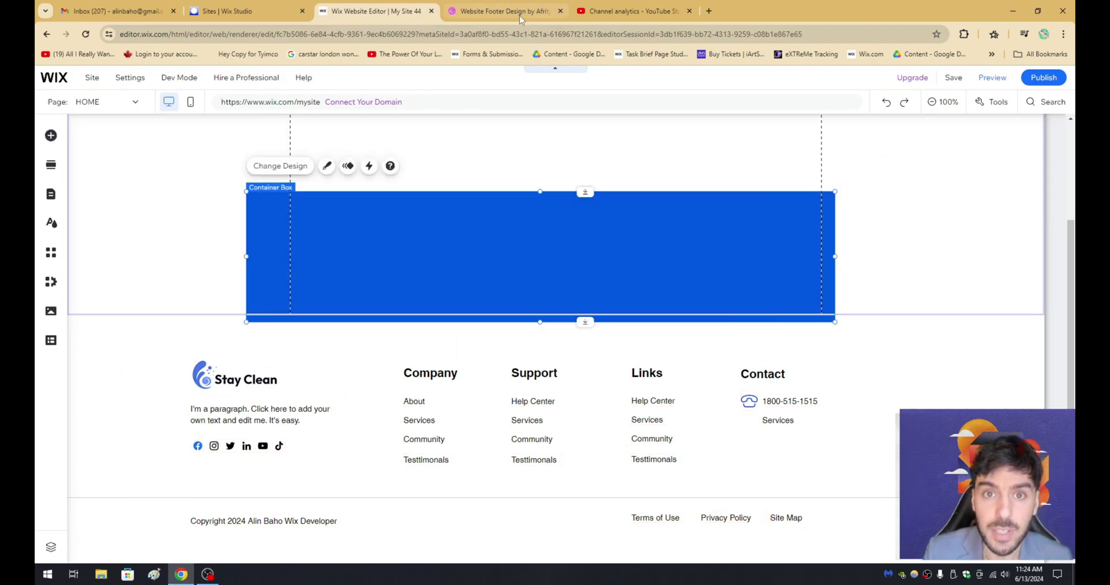
{"action": "left_click", "coordinate": [502, 11]}
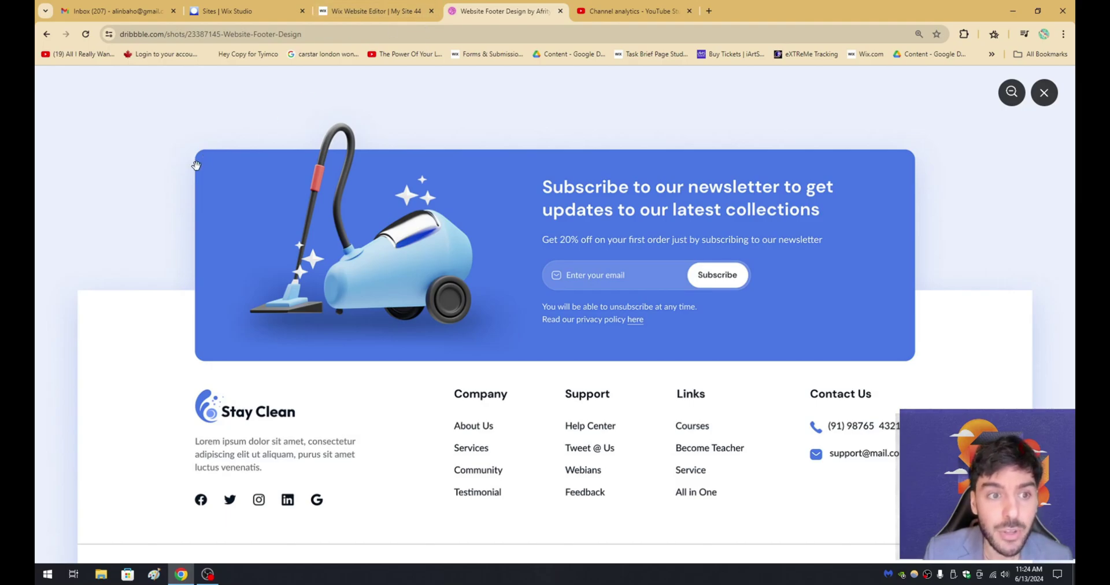
Give the blue box a corner radius of 20.
{"action": "left_click", "coordinate": [364, 11]}
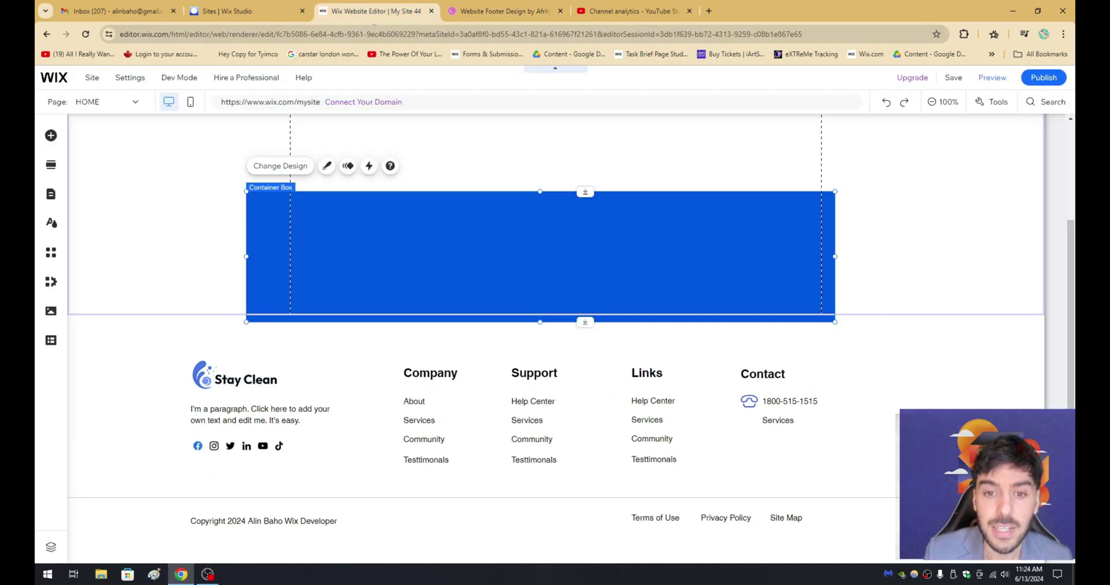
{"action": "left_click", "coordinate": [327, 165]}
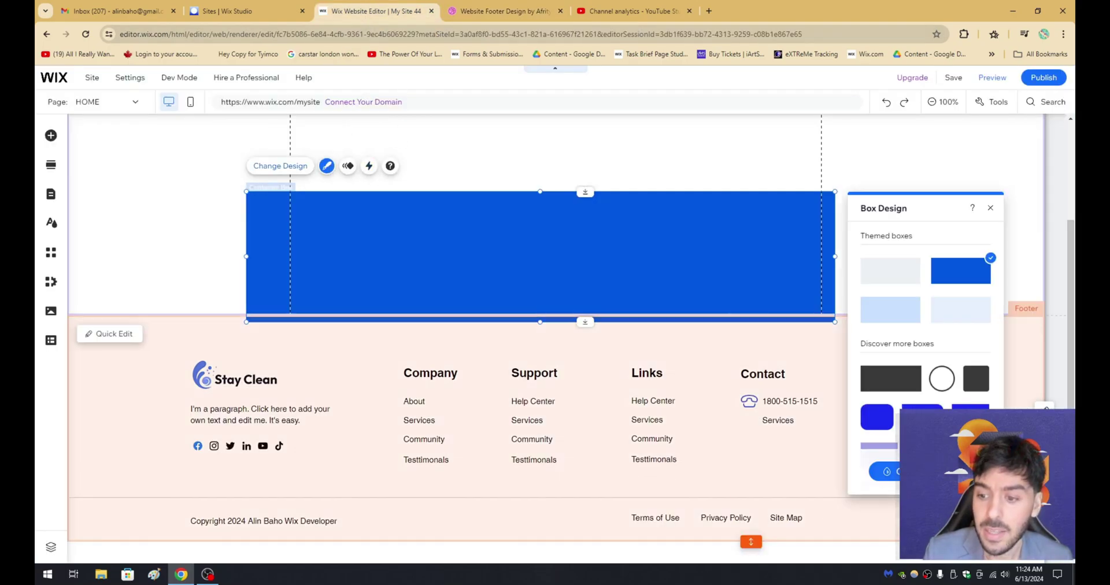
{"action": "left_click", "coordinate": [884, 471]}
{"action": "left_click_drag", "start_coordinate": [873, 199], "coordinate": [591, 138]}
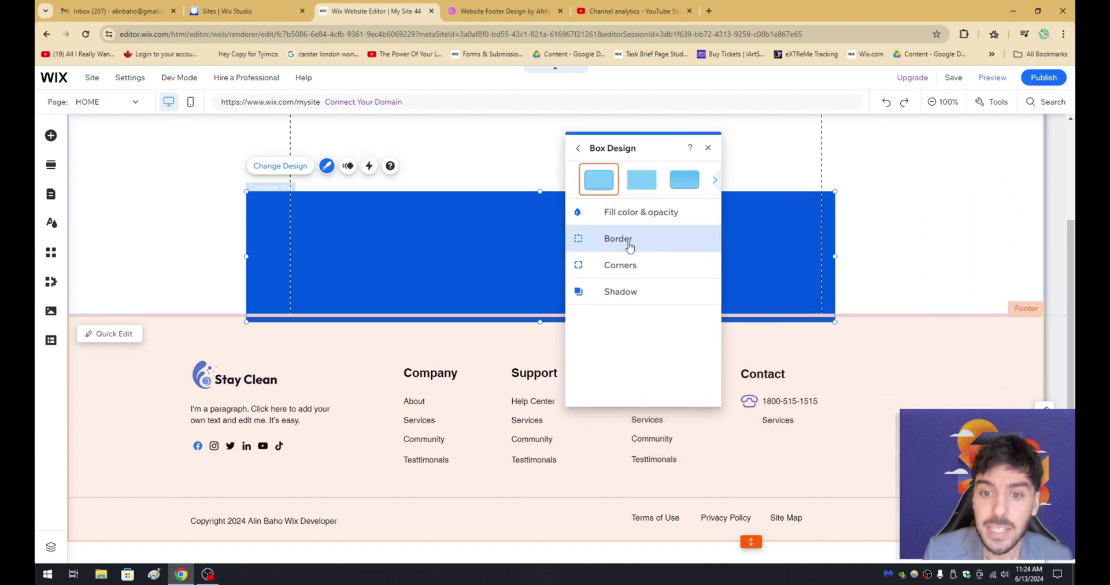
{"action": "left_click", "coordinate": [624, 264]}
{"action": "left_click", "coordinate": [617, 252]}
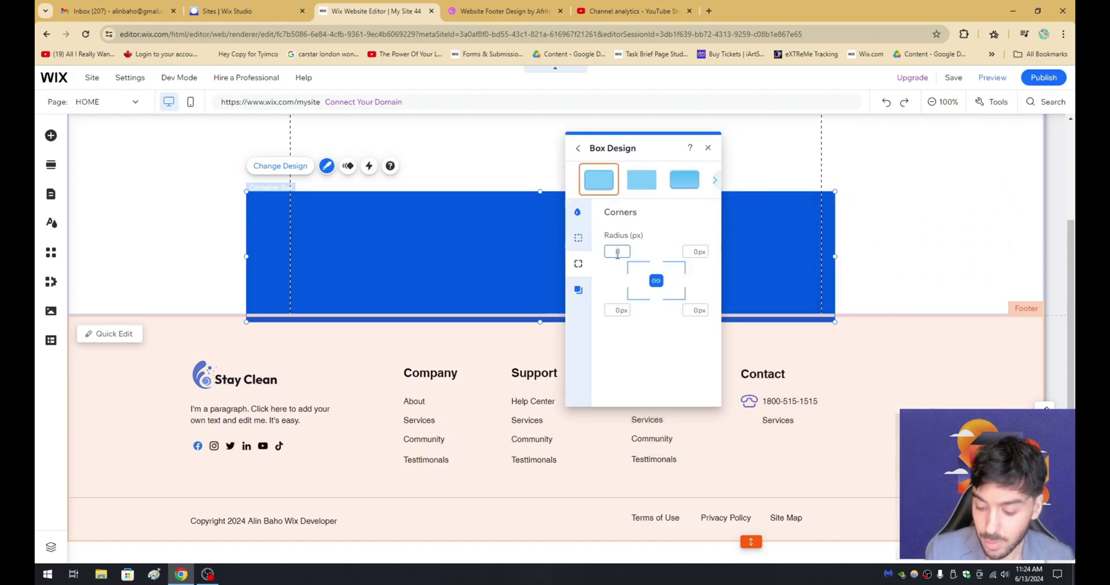
{"action": "type", "text": "20"}
{"action": "left_click", "coordinate": [473, 240]}
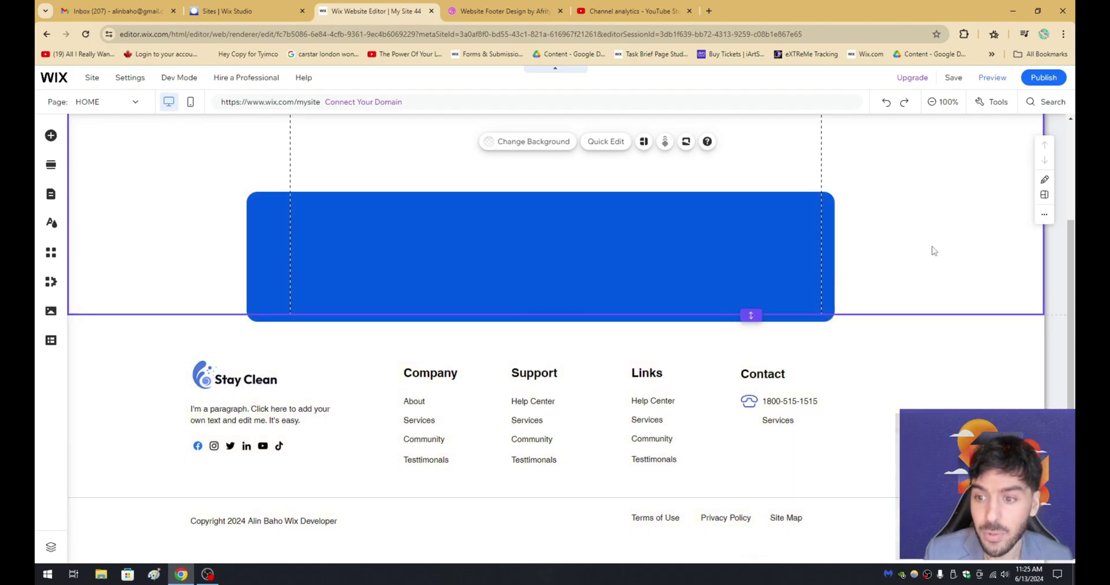
{"action": "left_click", "coordinate": [931, 248]}
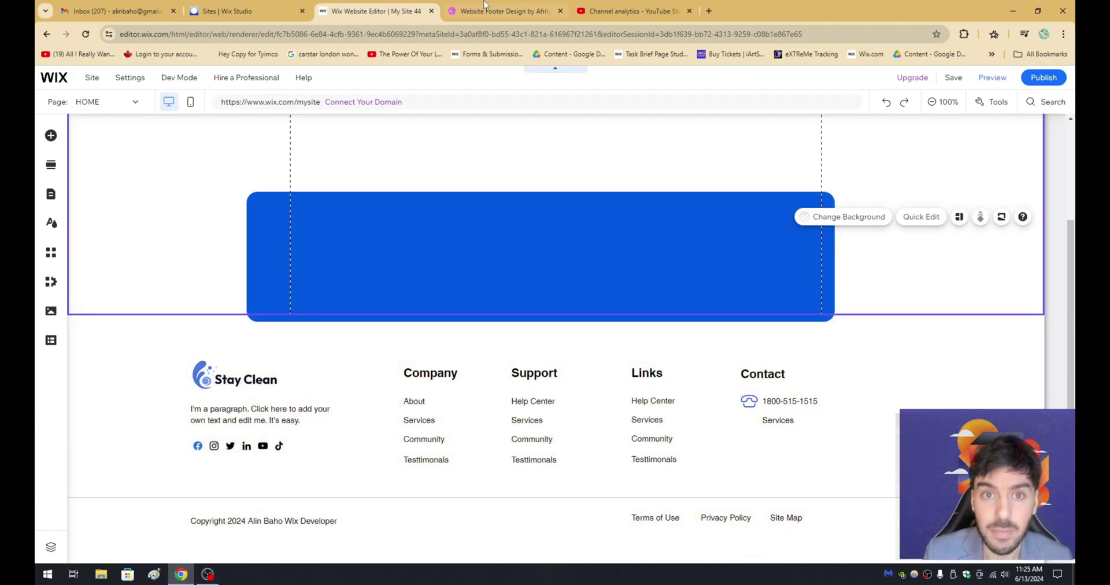
Fill the box with custom colour #3079EE and drag its top edge up to make it taller.
{"action": "key", "text": "ctrl+Tab"}
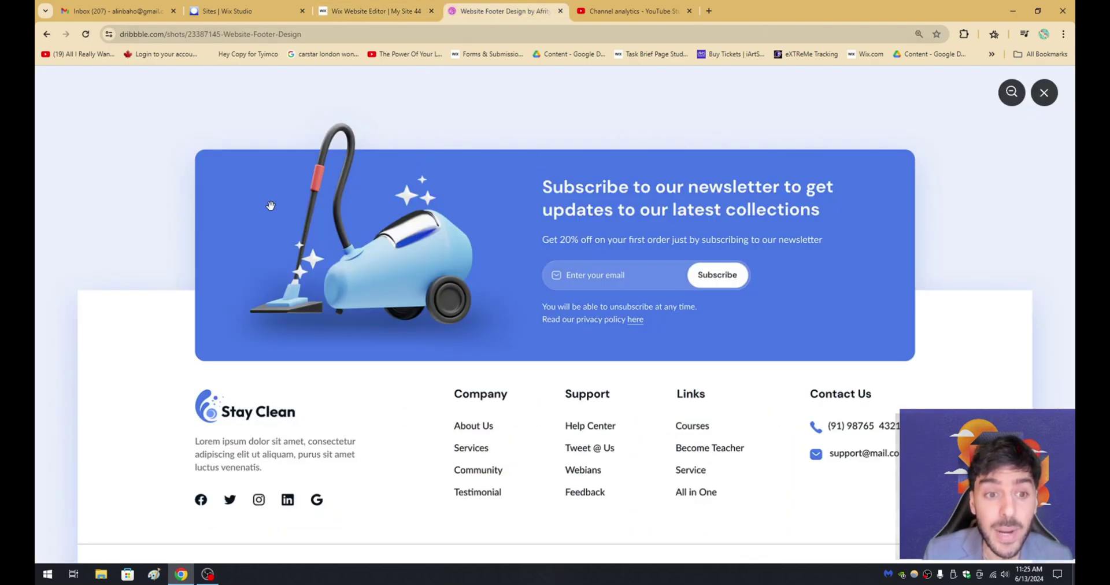
{"action": "key", "text": "ctrl+shift+Tab"}
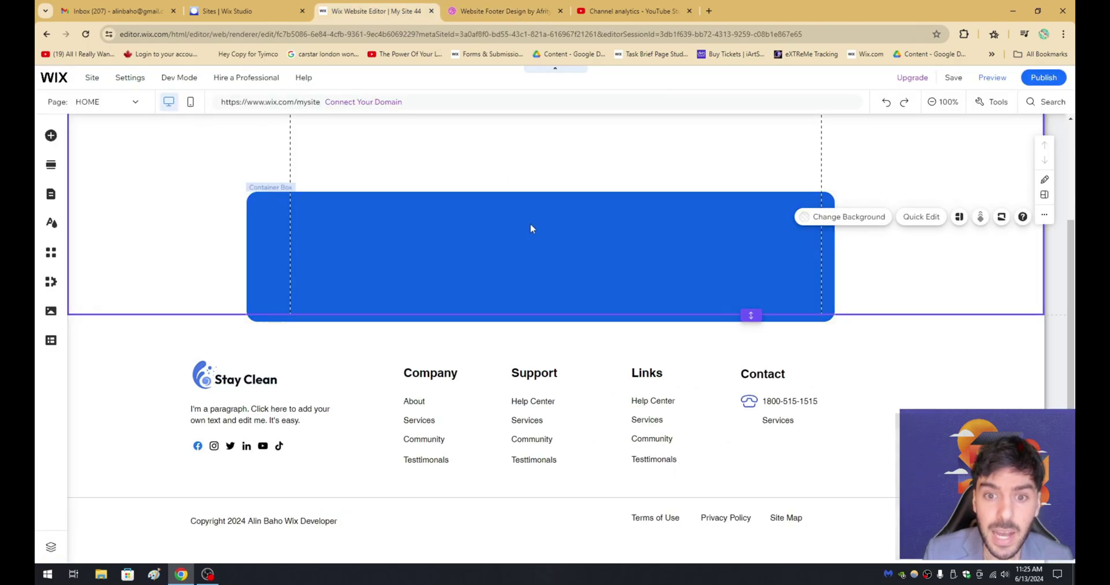
{"action": "left_click", "coordinate": [347, 206]}
{"action": "left_click", "coordinate": [326, 165]}
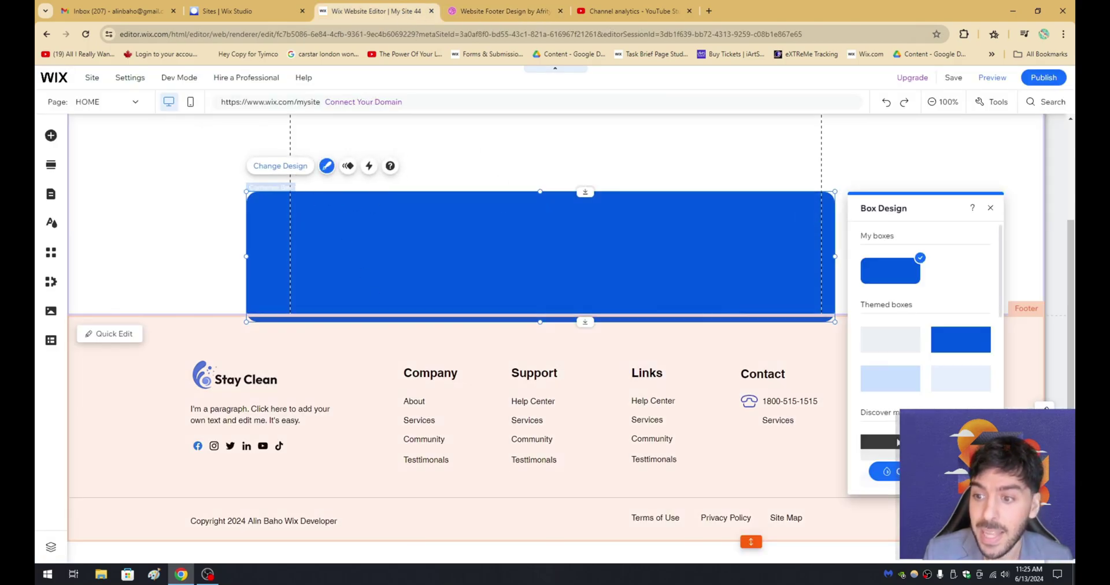
{"action": "left_click", "coordinate": [879, 441]}
{"action": "left_click_drag", "start_coordinate": [925, 208], "coordinate": [636, 155]}
{"action": "left_click", "coordinate": [633, 221]}
{"action": "left_click", "coordinate": [693, 263]}
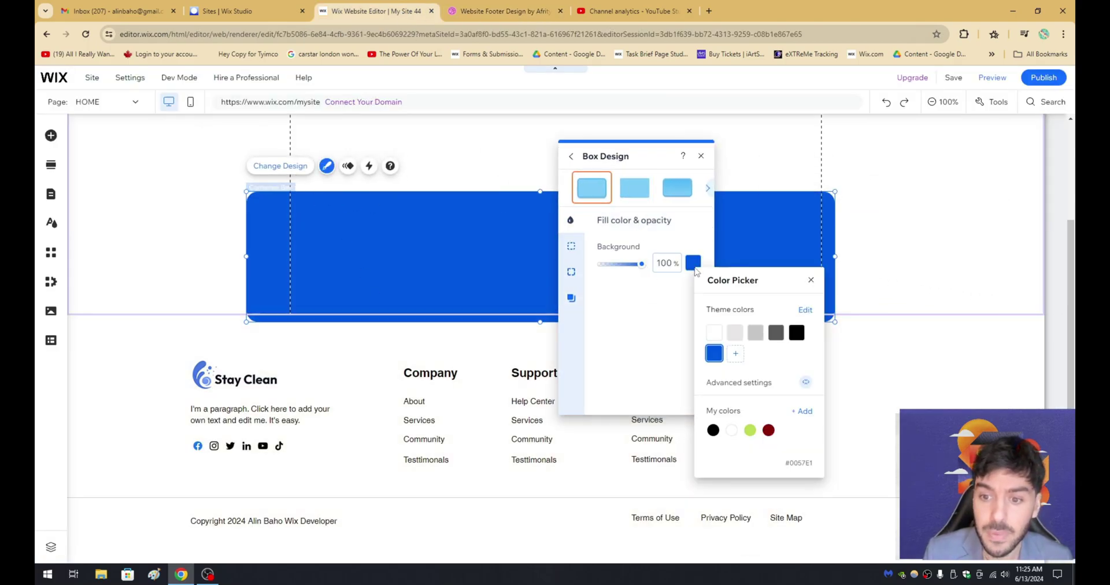
{"action": "left_click", "coordinate": [803, 411]}
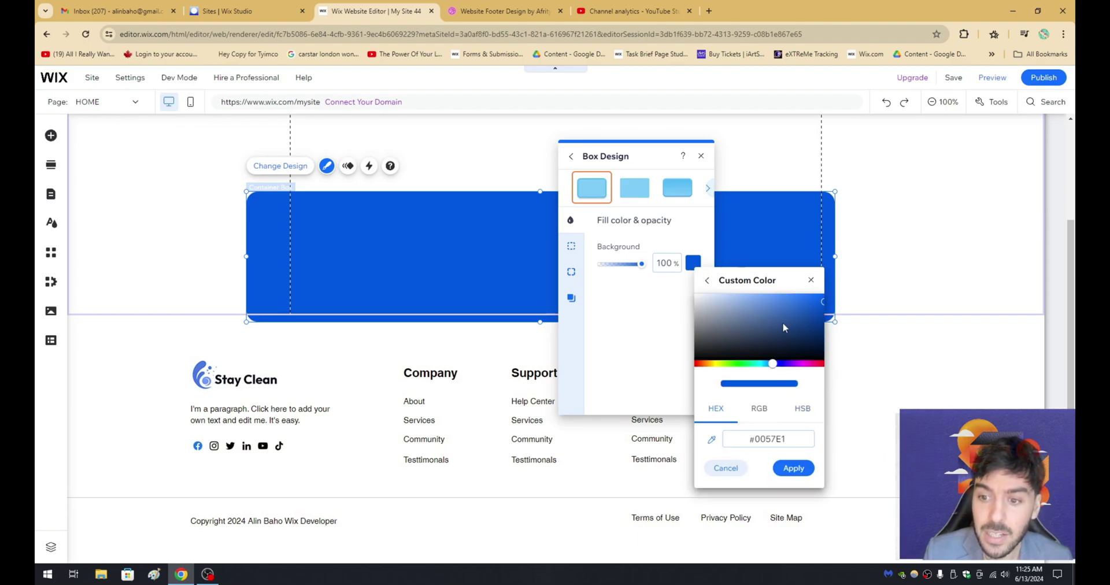
{"action": "left_click", "coordinate": [799, 300]}
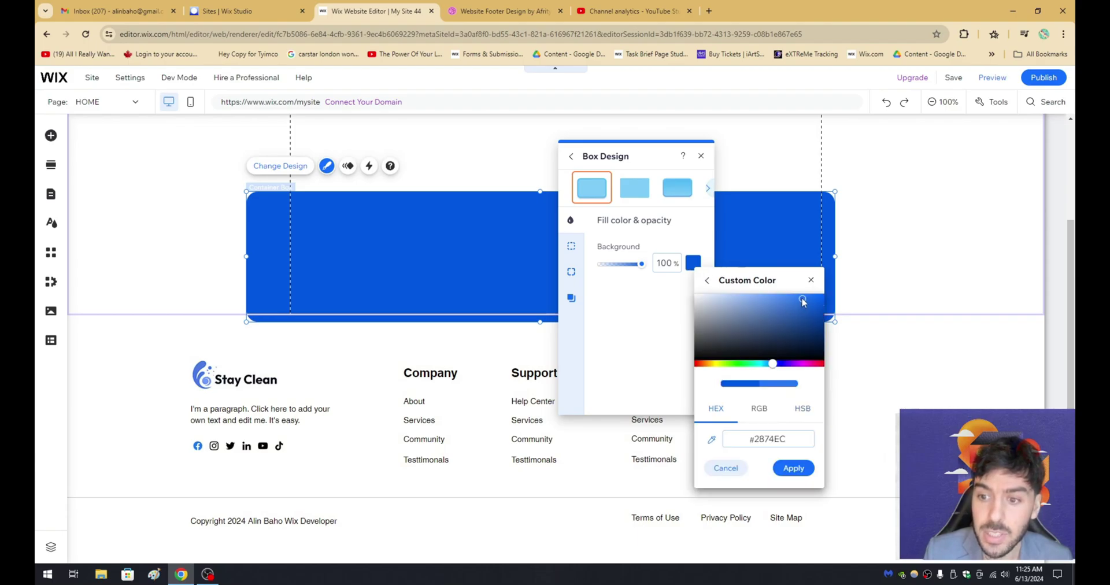
{"action": "left_click", "coordinate": [793, 467]}
{"action": "left_click", "coordinate": [567, 230]}
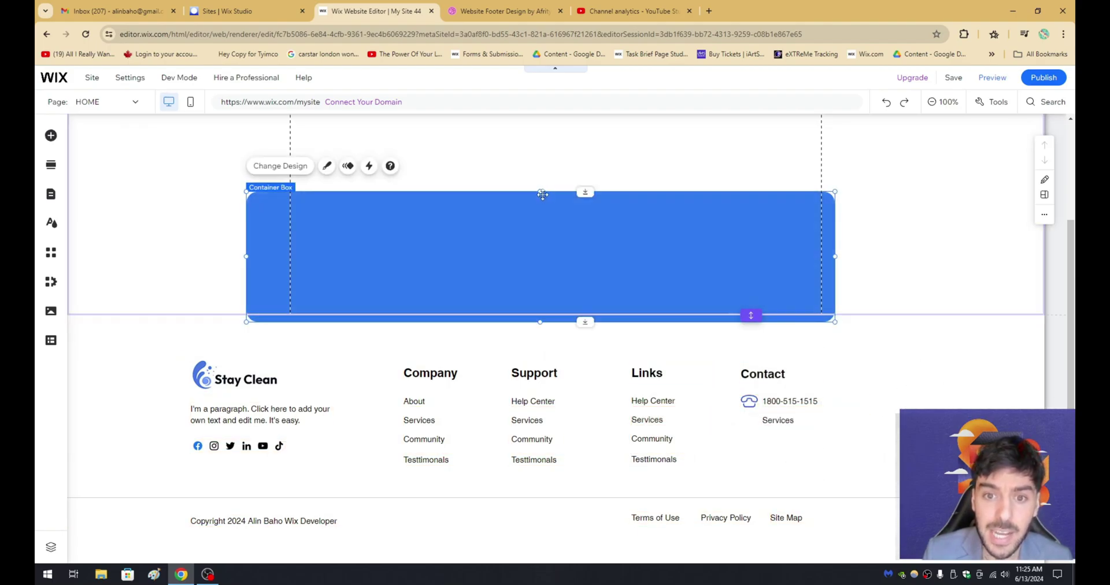
{"action": "left_click_drag", "start_coordinate": [542, 194], "coordinate": [542, 166]}
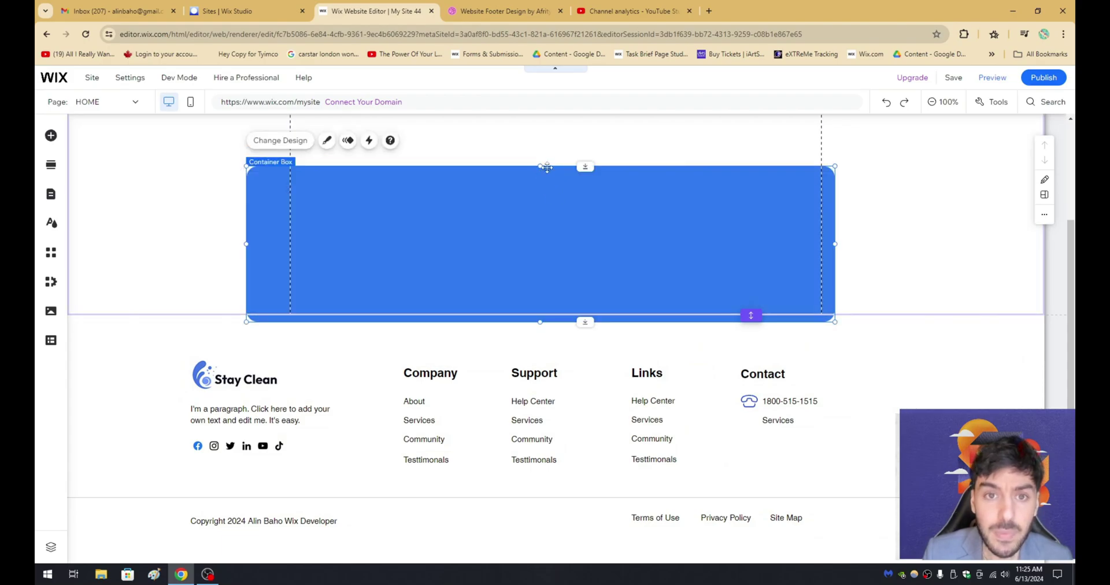
{"action": "left_click", "coordinate": [508, 17]}
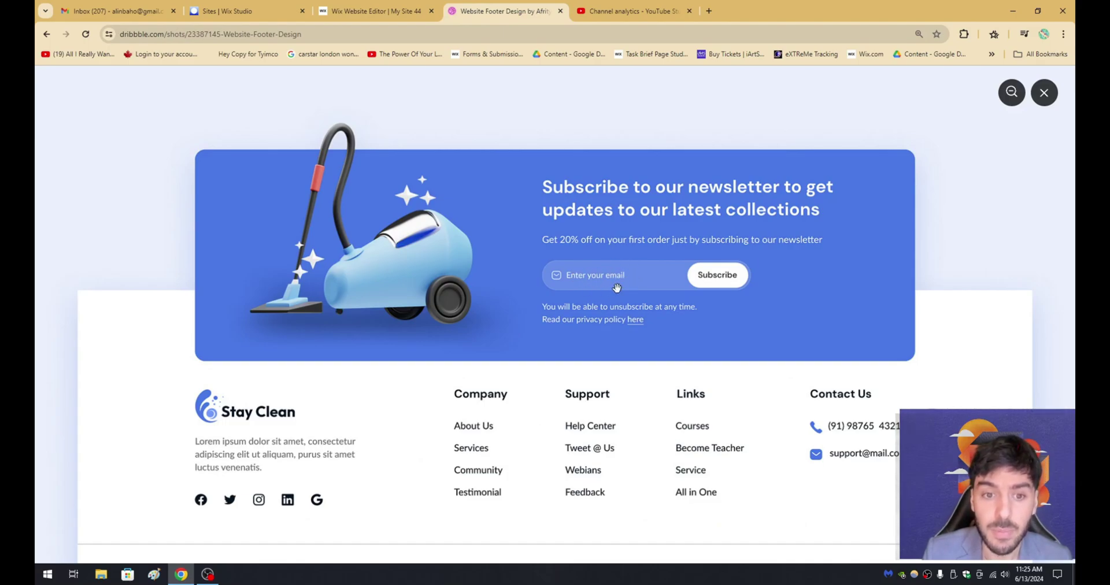
{"action": "left_click", "coordinate": [376, 11]}
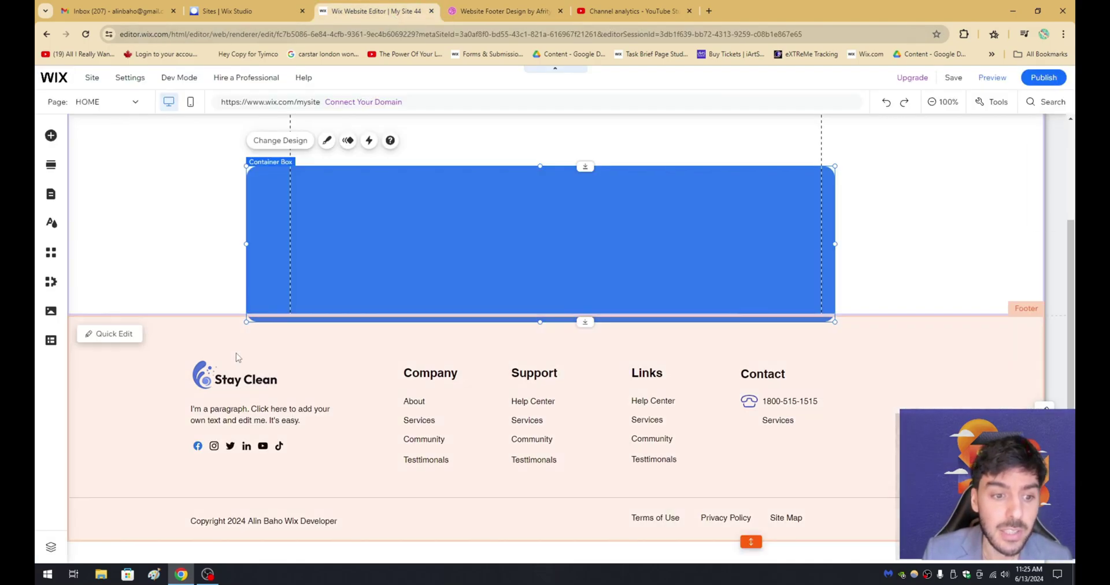
{"action": "left_click", "coordinate": [231, 381]}
{"action": "left_click", "coordinate": [501, 12]}
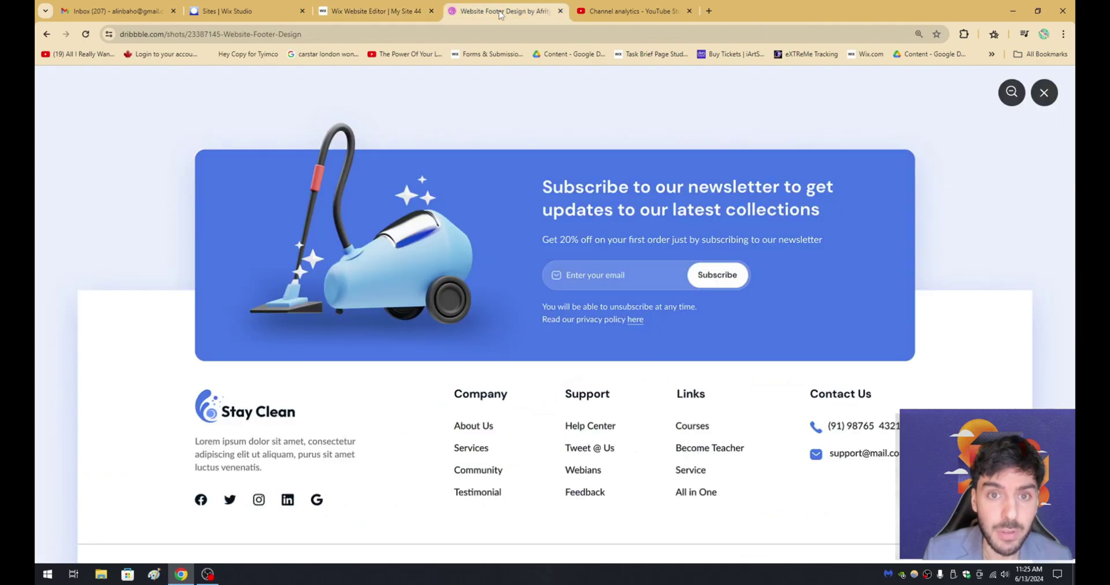
{"action": "right_click", "coordinate": [221, 410]}
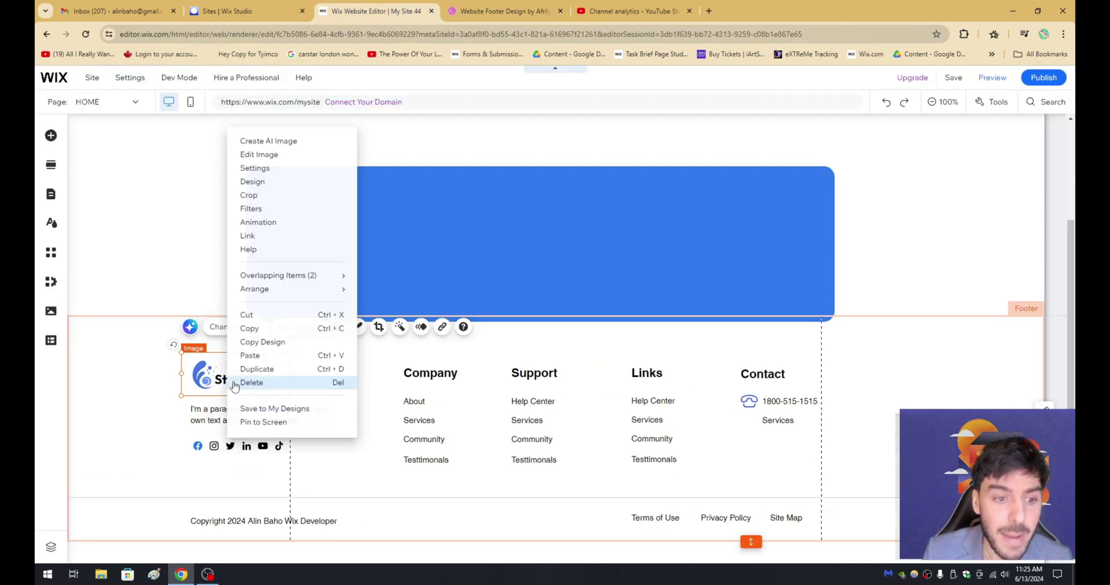
{"action": "left_click", "coordinate": [400, 236]}
{"action": "right_click", "coordinate": [400, 236]}
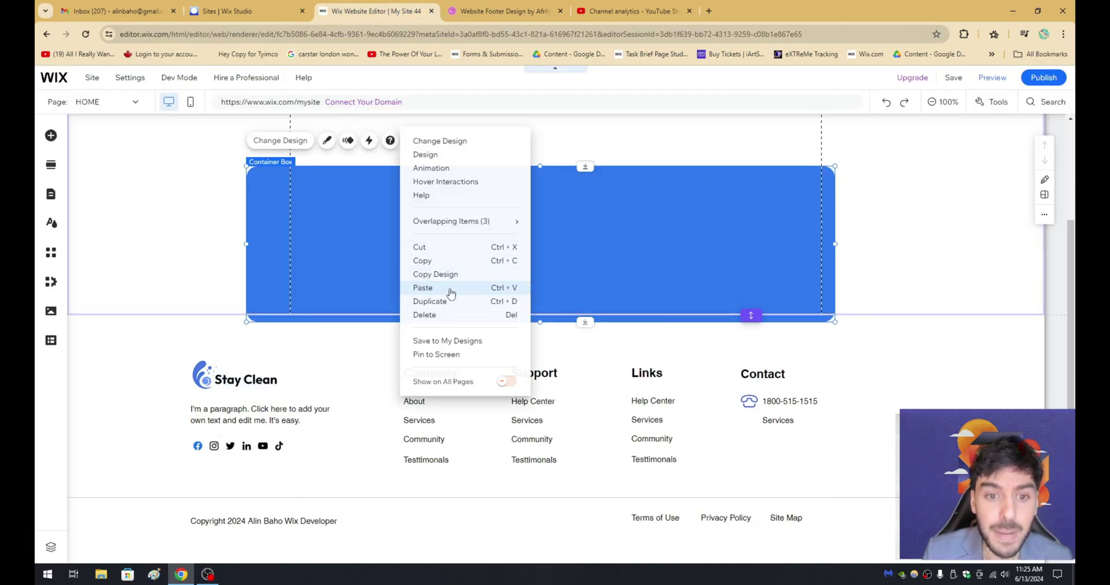
{"action": "left_click", "coordinate": [422, 287]}
{"action": "left_click_drag", "start_coordinate": [457, 266], "coordinate": [370, 220]}
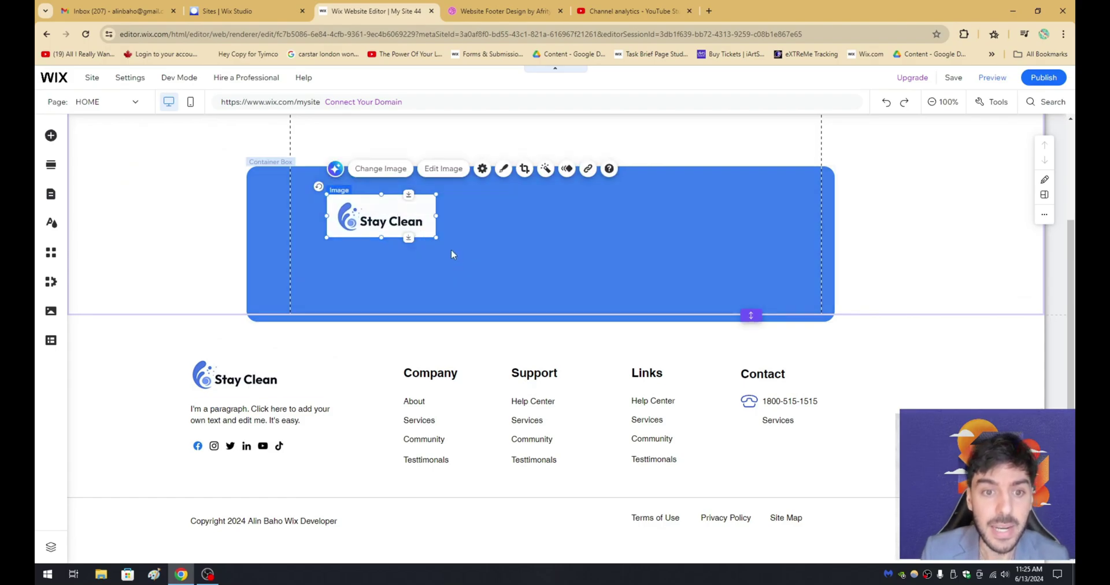
{"action": "left_click_drag", "start_coordinate": [436, 237], "coordinate": [482, 279]}
{"action": "left_click", "coordinate": [502, 11]}
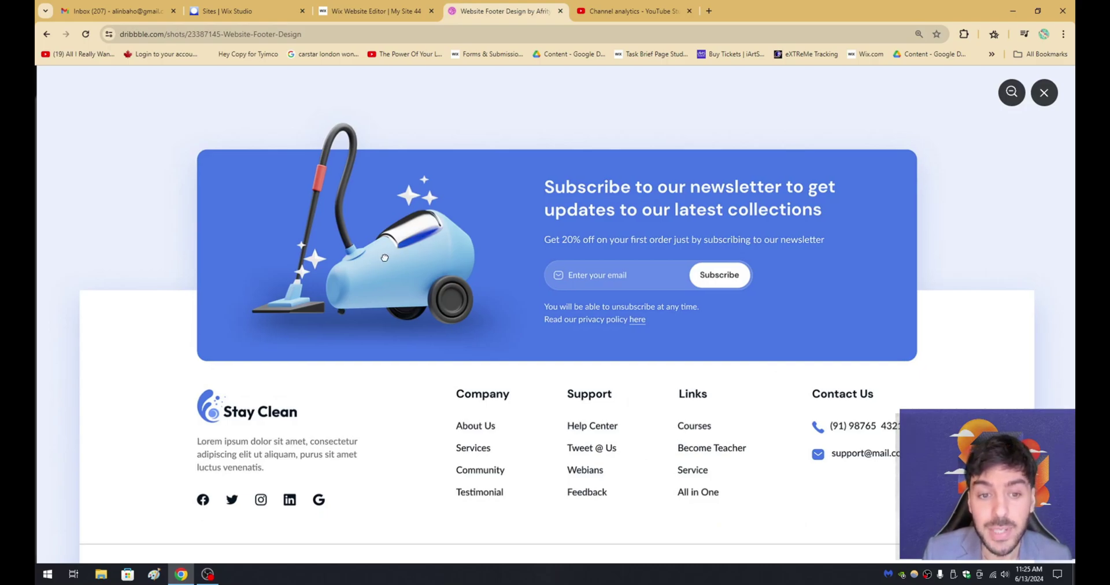
{"action": "left_click", "coordinate": [376, 11]}
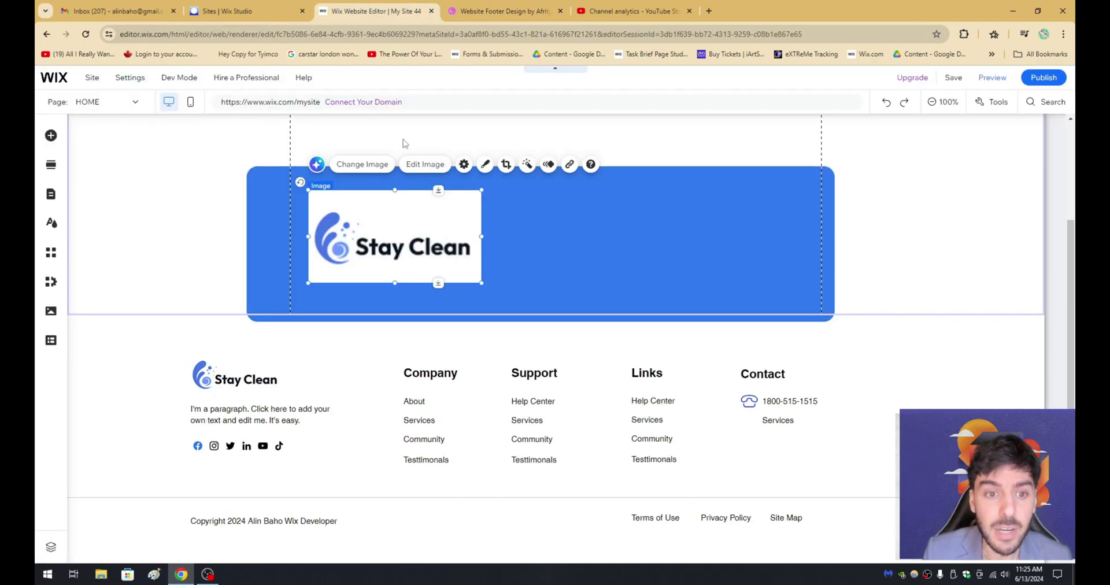
{"action": "left_click_drag", "start_coordinate": [394, 226], "coordinate": [379, 230]}
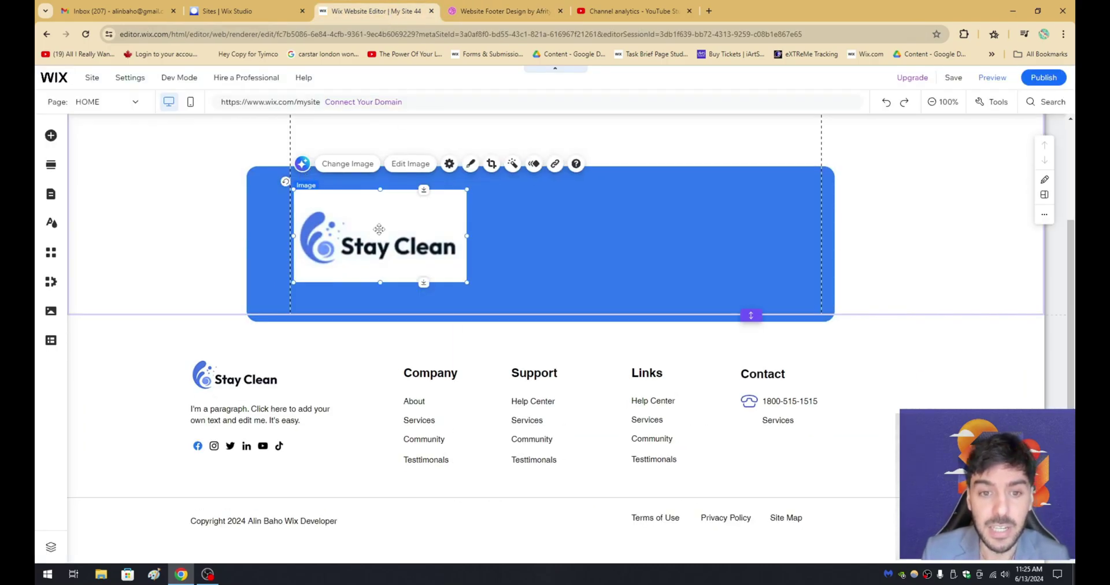
{"action": "left_click", "coordinate": [503, 11]}
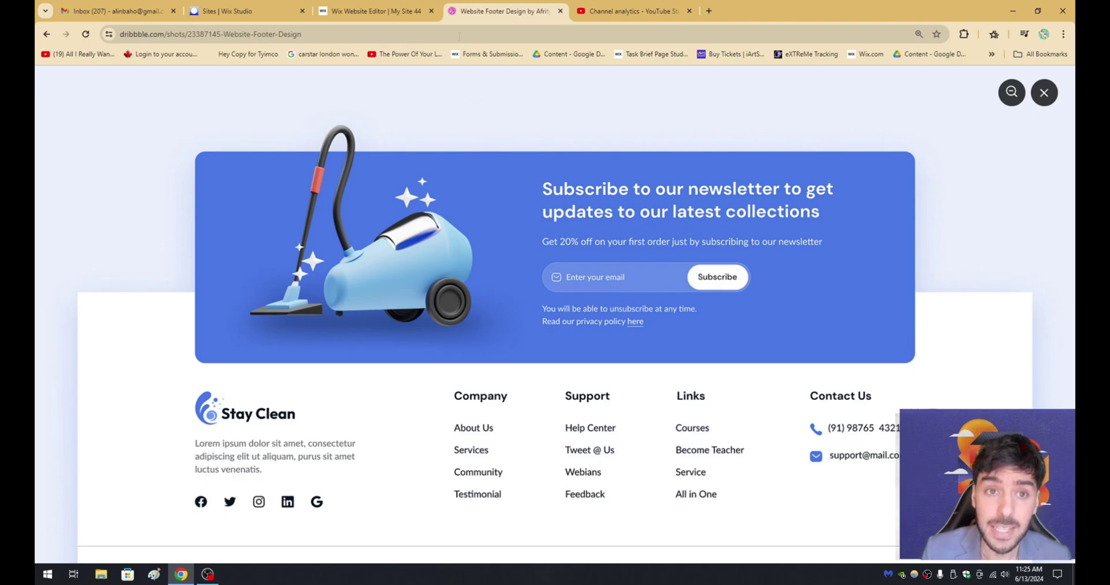
{"action": "left_click", "coordinate": [376, 11]}
{"action": "left_click", "coordinate": [441, 374]}
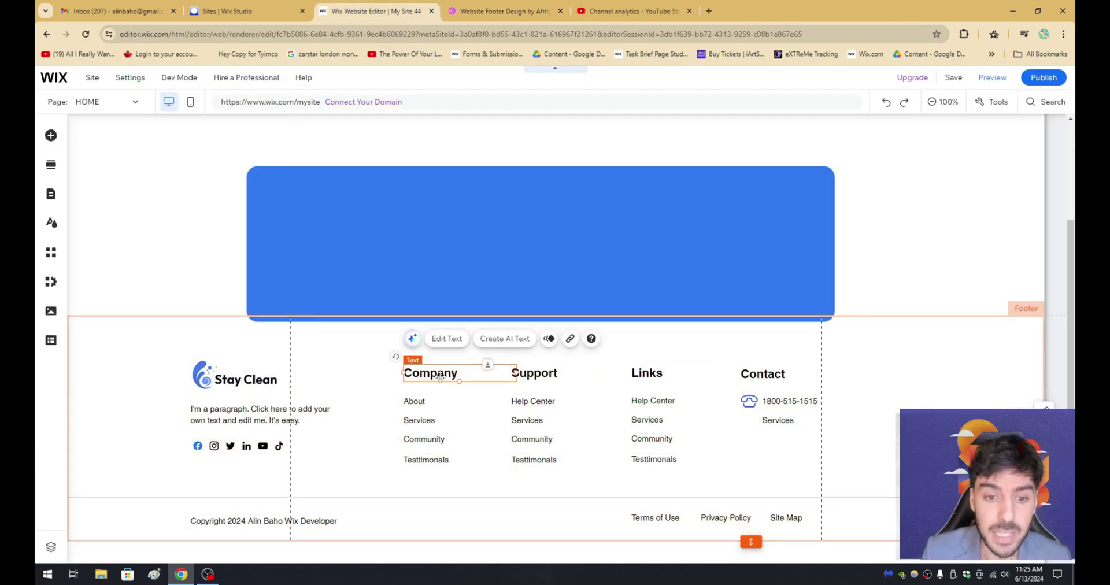
Duplicate the Company heading, move the copy into the blue box and make it white.
{"action": "key", "text": "ctrl+d"}
{"action": "left_click_drag", "start_coordinate": [442, 381], "coordinate": [565, 206]}
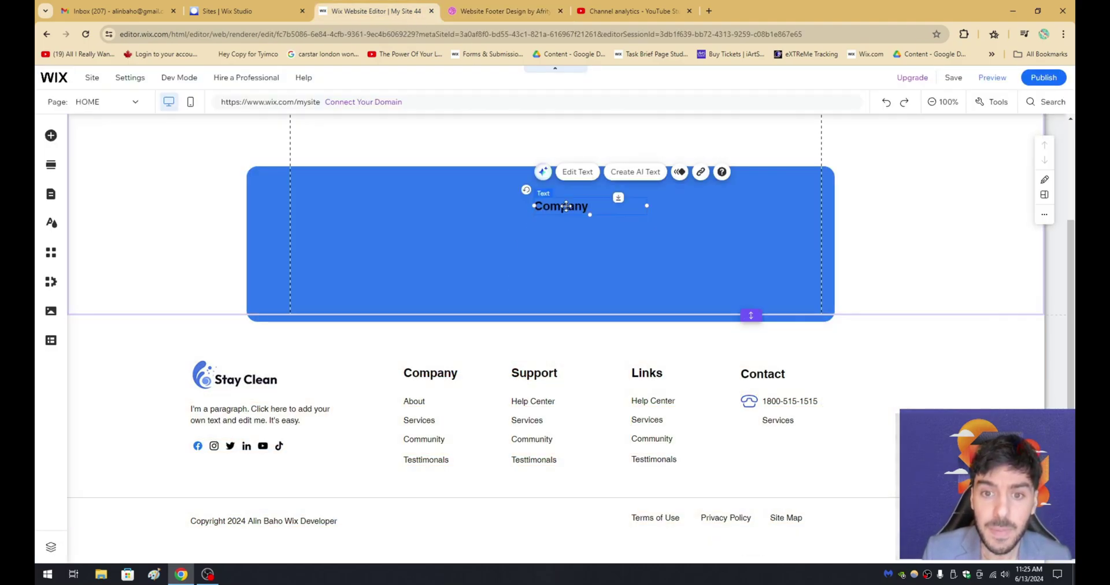
{"action": "double_click", "coordinate": [565, 206]}
{"action": "left_click", "coordinate": [743, 392]}
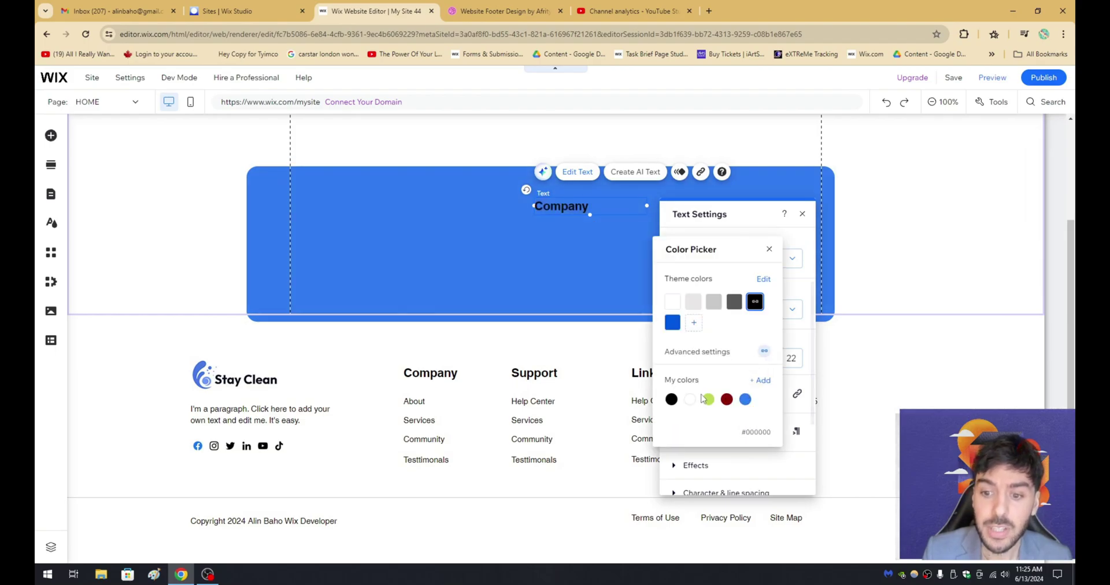
{"action": "left_click", "coordinate": [689, 399]}
{"action": "left_click", "coordinate": [615, 233]}
{"action": "left_click", "coordinate": [615, 233]}
Widen the heading box to 446 and retype it as 'Subscribe to newsletter'.
{"action": "left_click", "coordinate": [560, 206]}
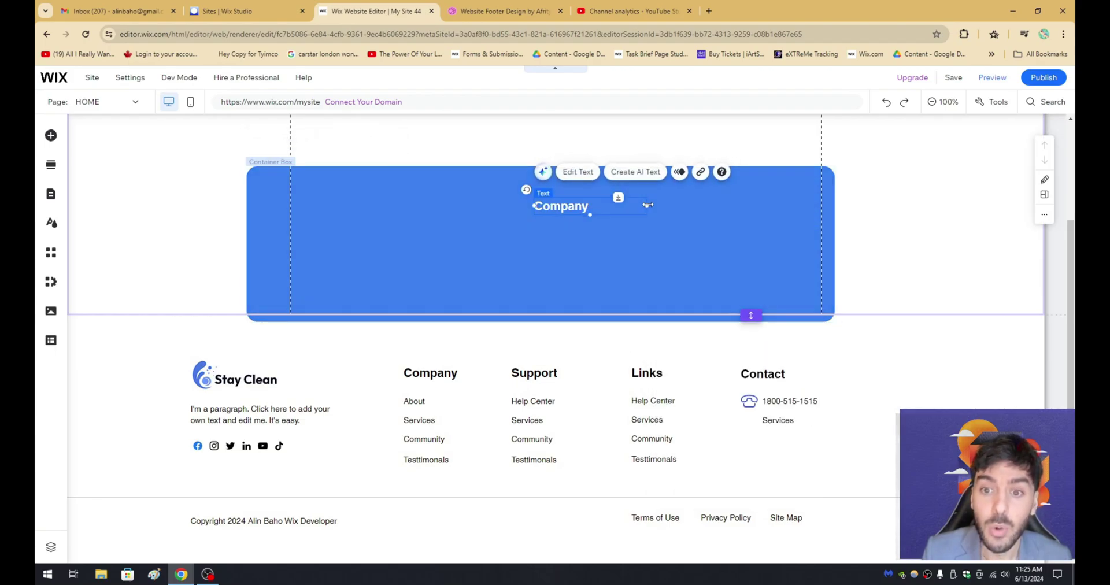
{"action": "left_click_drag", "start_coordinate": [646, 206], "coordinate": [770, 200]}
{"action": "double_click", "coordinate": [666, 206]}
{"action": "type", "text": "Subs"}
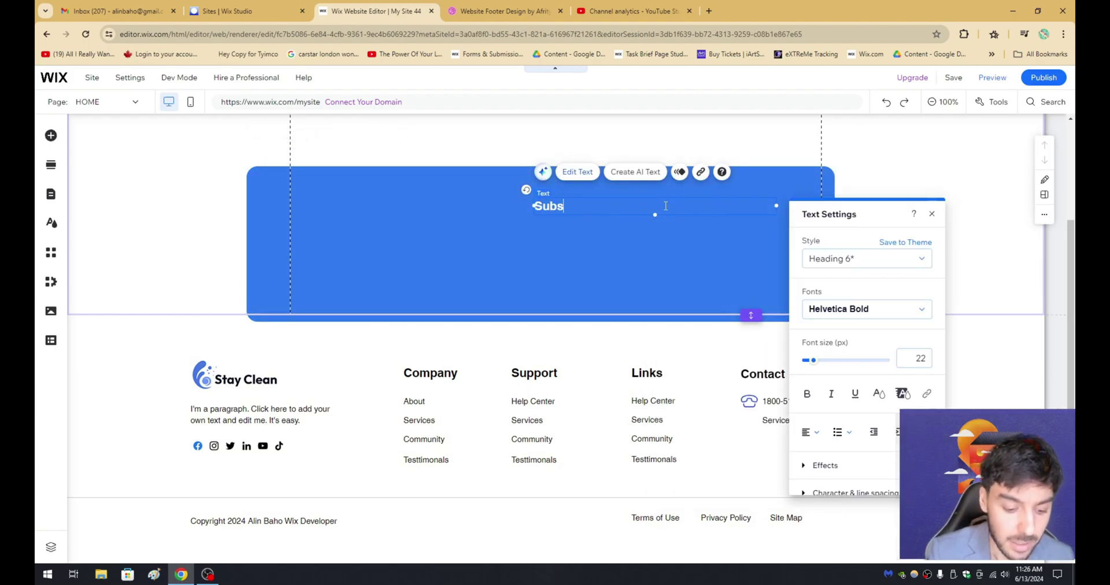
{"action": "type", "text": "cfrdiibe to"}
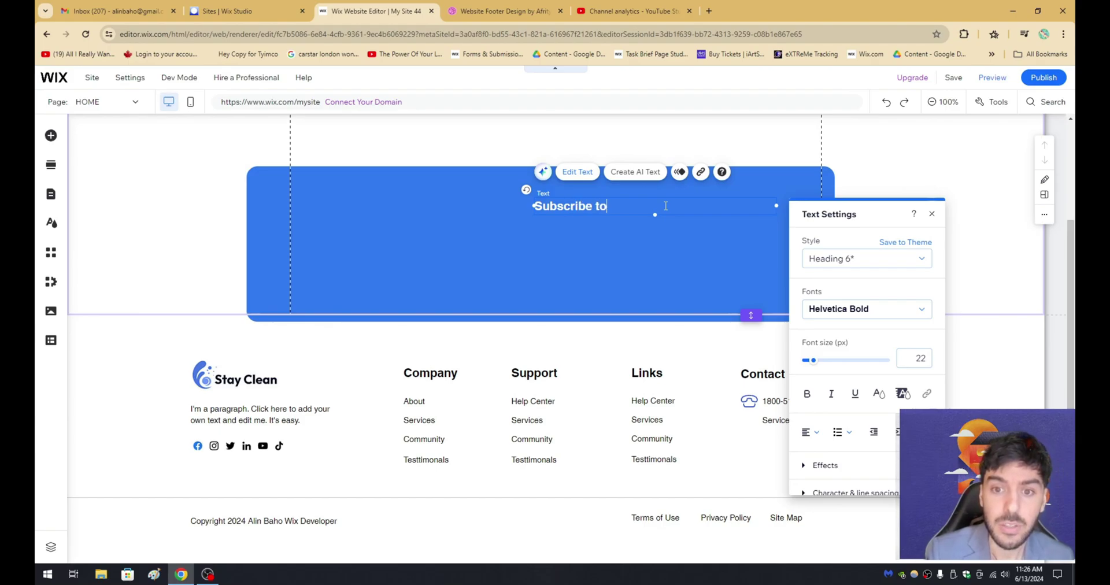
{"action": "type", "text": " newsletter"}
{"action": "left_click", "coordinate": [676, 253]}
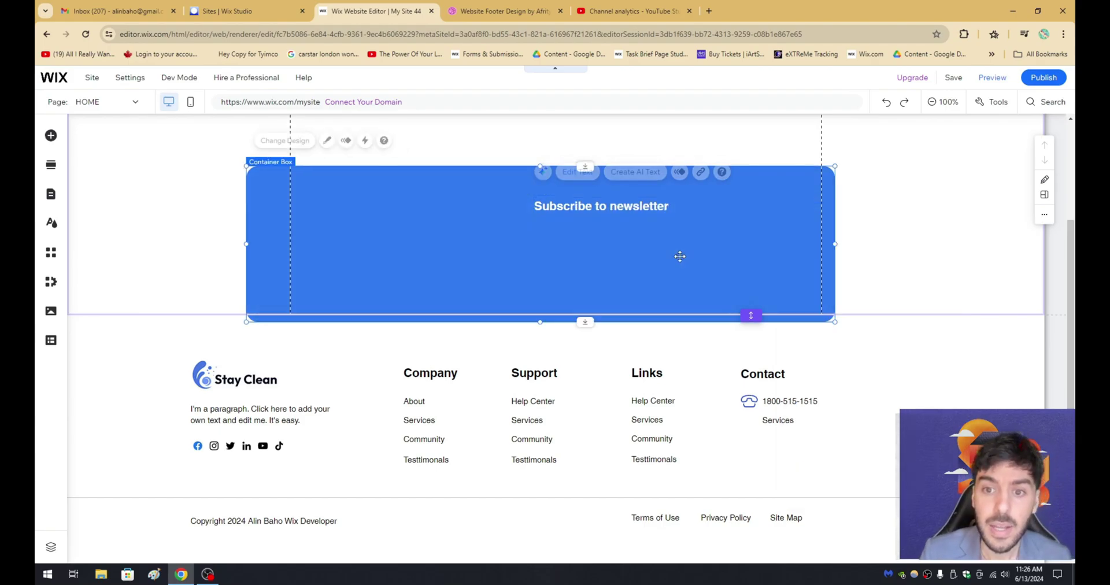
{"action": "left_click", "coordinate": [497, 11]}
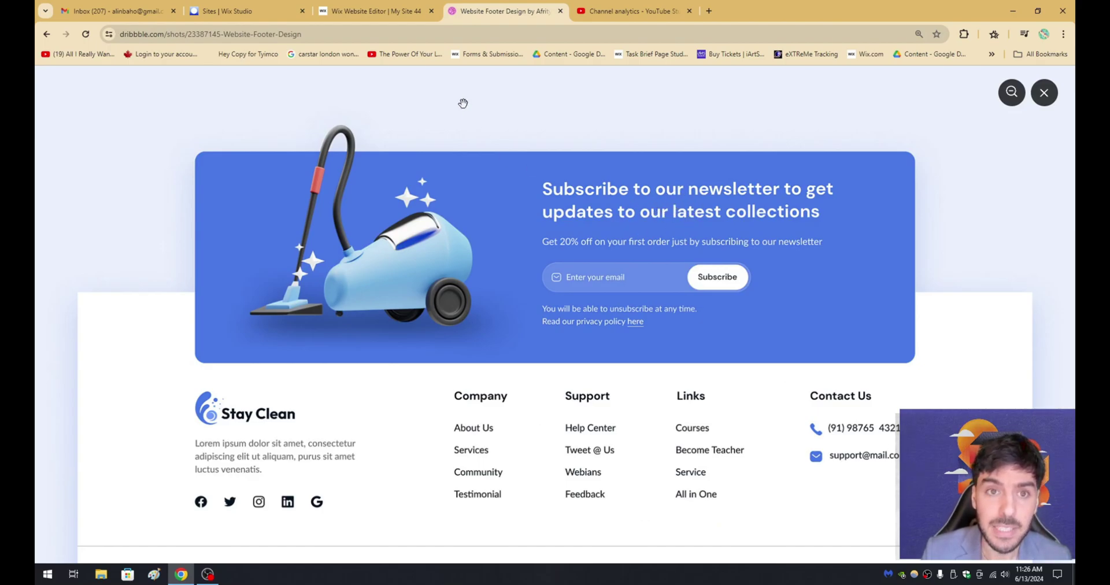
Drag the 'Sign our petition' form template from Contact & Forms into the blue box.
{"action": "left_click", "coordinate": [408, 12]}
{"action": "left_click", "coordinate": [479, 13]}
{"action": "left_click", "coordinate": [402, 12]}
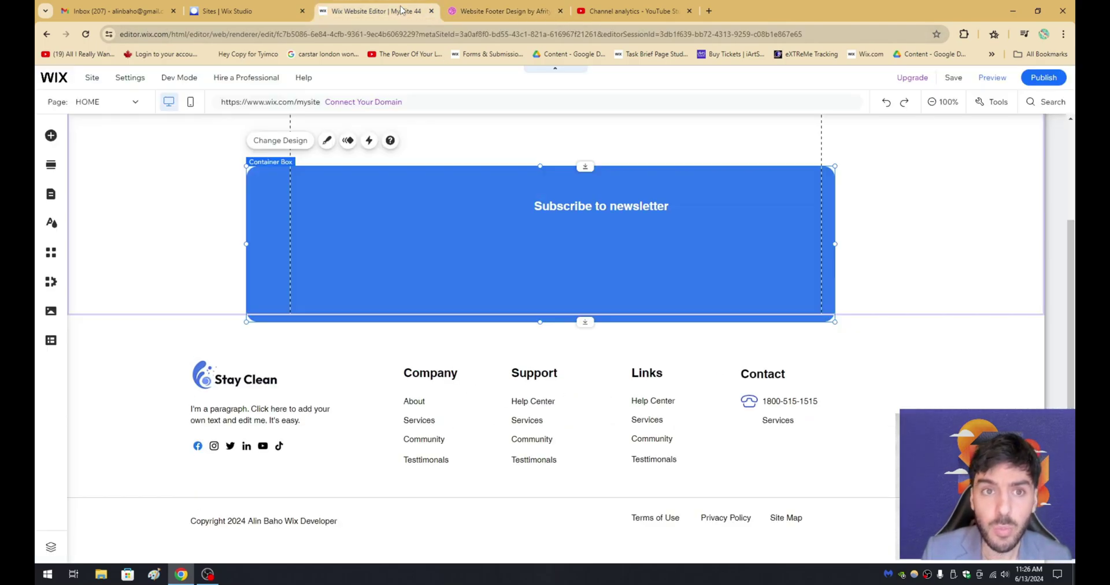
{"action": "left_click", "coordinate": [51, 136]}
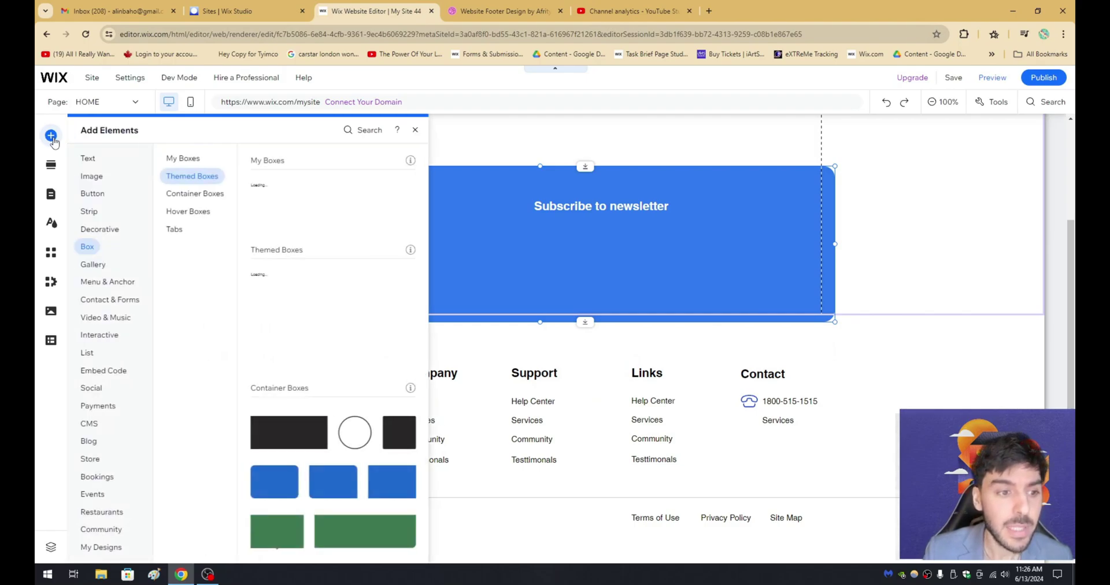
{"action": "left_click", "coordinate": [123, 301]}
{"action": "scroll", "coordinate": [352, 256], "scroll_direction": "down", "scroll_amount": 10}
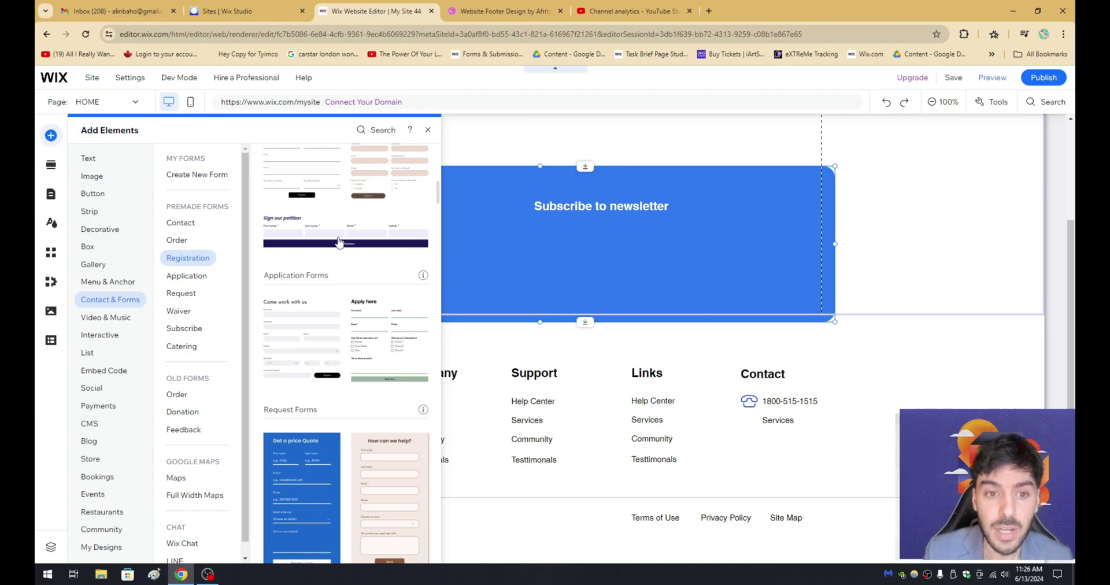
{"action": "left_click_drag", "start_coordinate": [338, 241], "coordinate": [545, 255]}
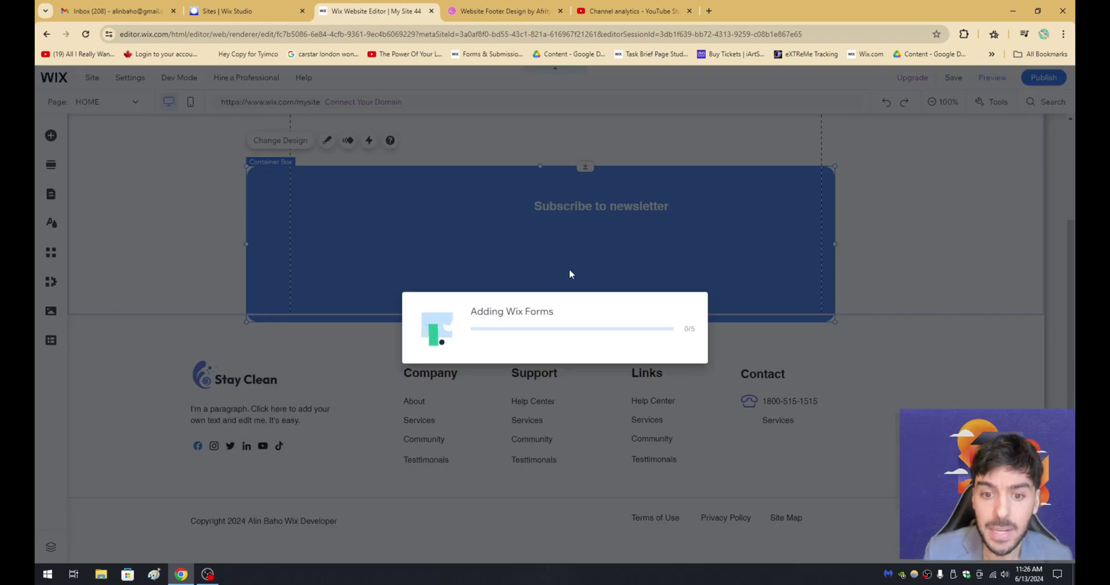
{"action": "key", "text": "ctrl+Tab"}
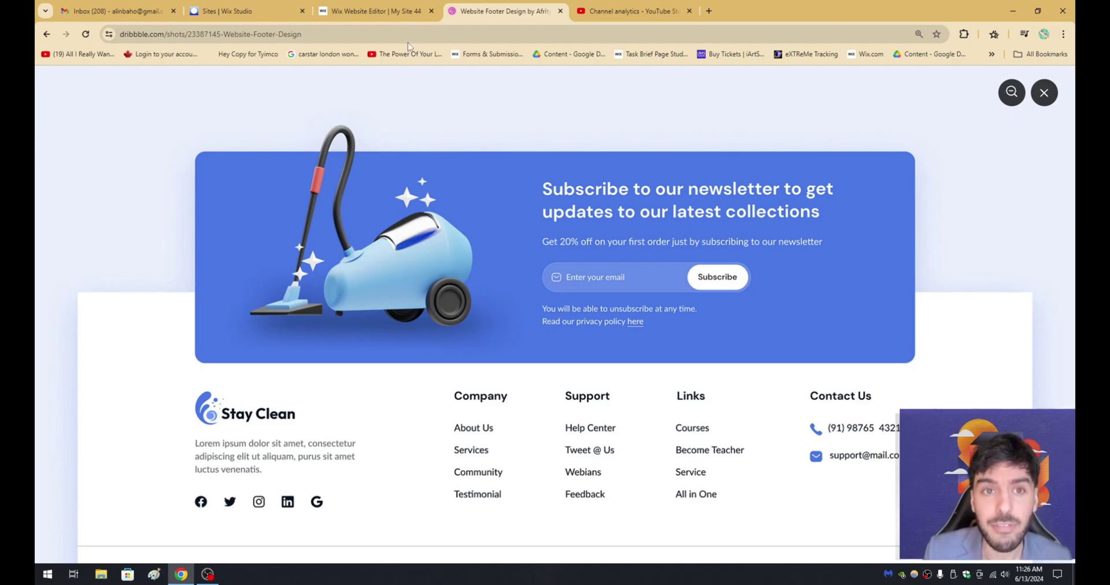
Compare against the Dribbble design, then open the petition form with Edit Form.
{"action": "scroll", "coordinate": [494, 170], "scroll_direction": "down", "scroll_amount": 2}
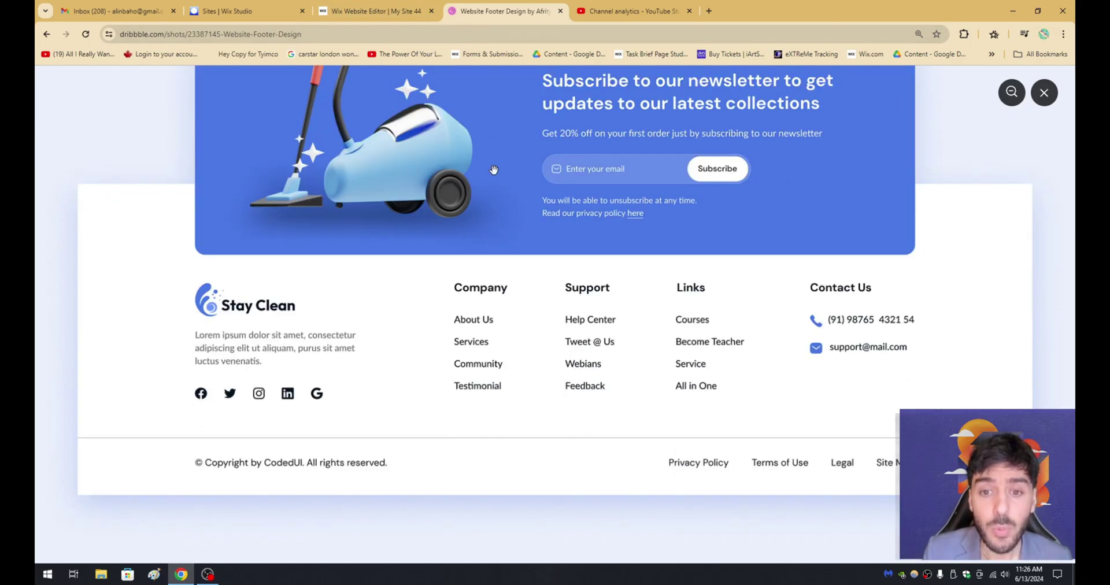
{"action": "scroll", "coordinate": [494, 170], "scroll_direction": "up", "scroll_amount": 1}
{"action": "left_click", "coordinate": [392, 12]}
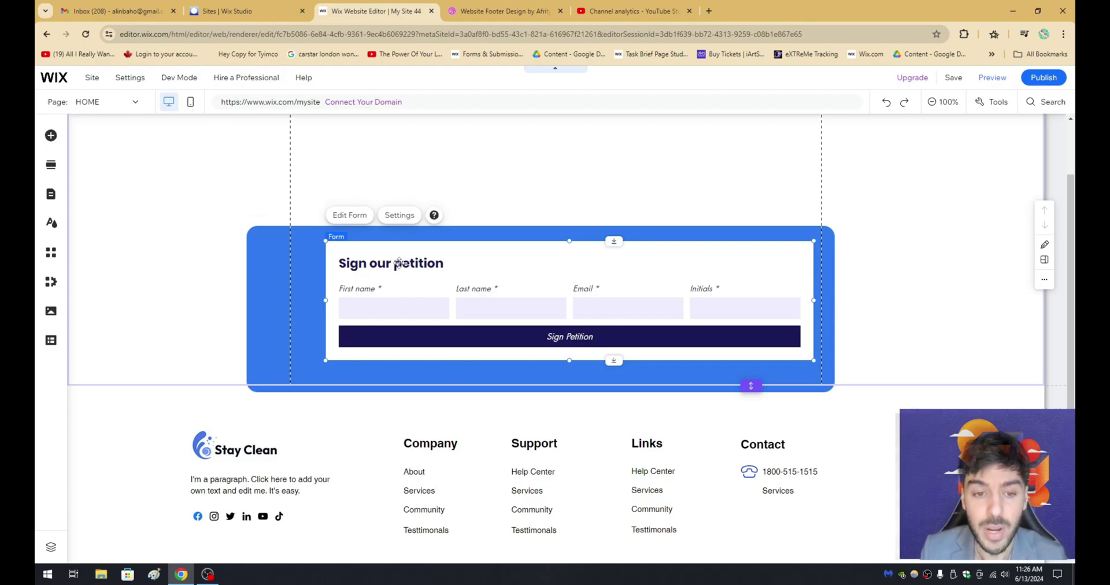
{"action": "left_click", "coordinate": [501, 12]}
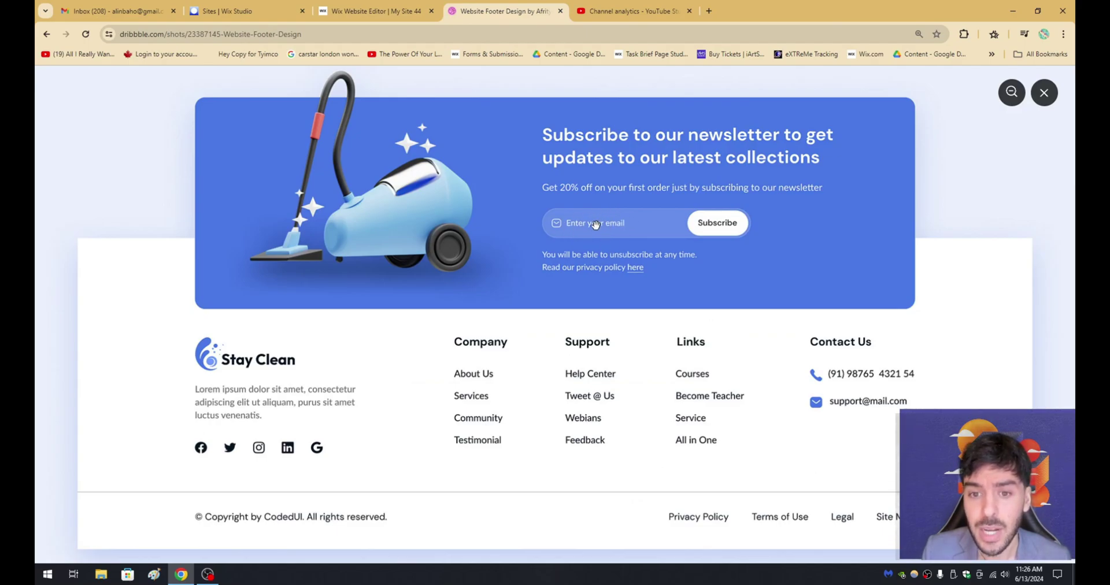
{"action": "left_click", "coordinate": [375, 11]}
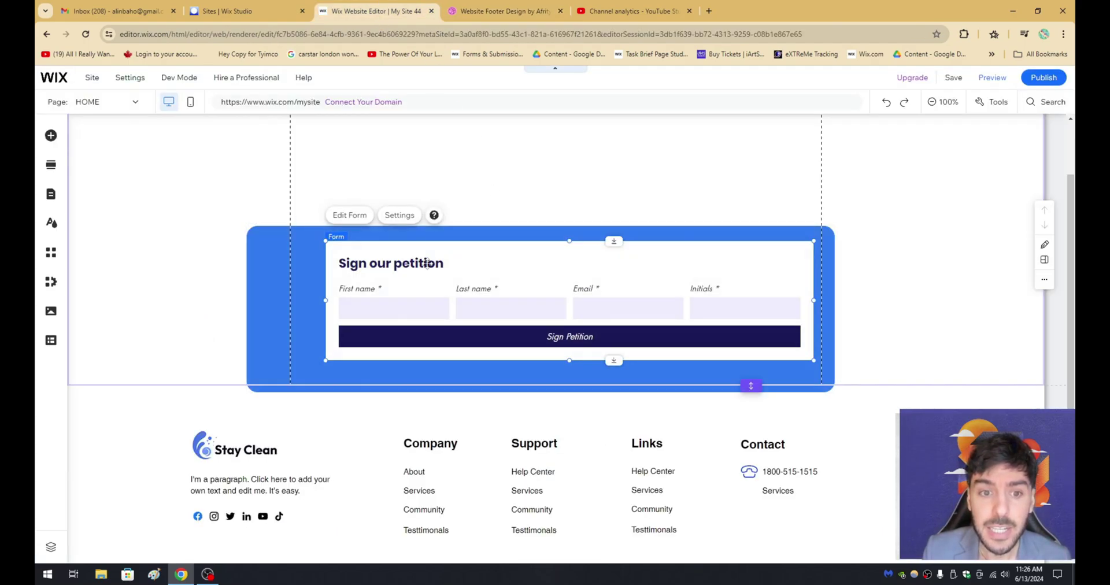
{"action": "left_click", "coordinate": [356, 215]}
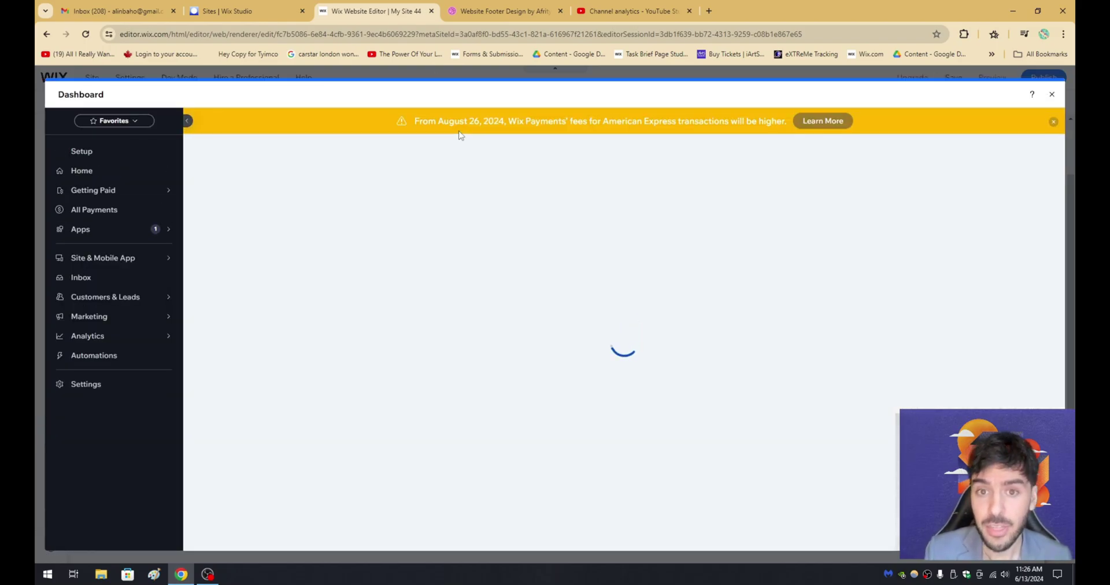
Dismiss the fees banner, add an Email field to the form, save, and close the dashboard.
{"action": "left_click", "coordinate": [1054, 122]}
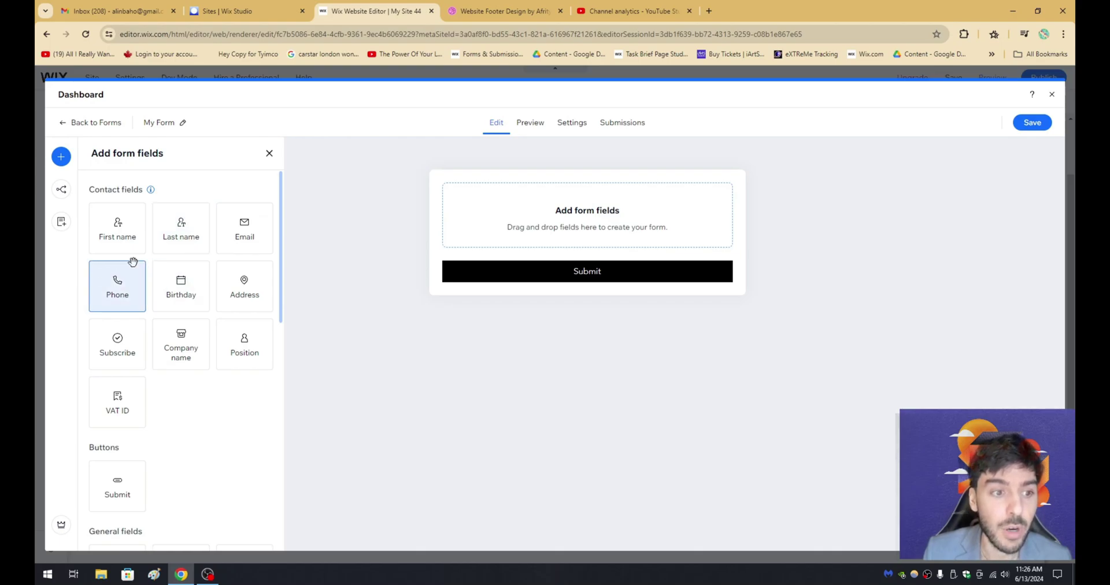
{"action": "left_click_drag", "start_coordinate": [120, 238], "coordinate": [109, 231]}
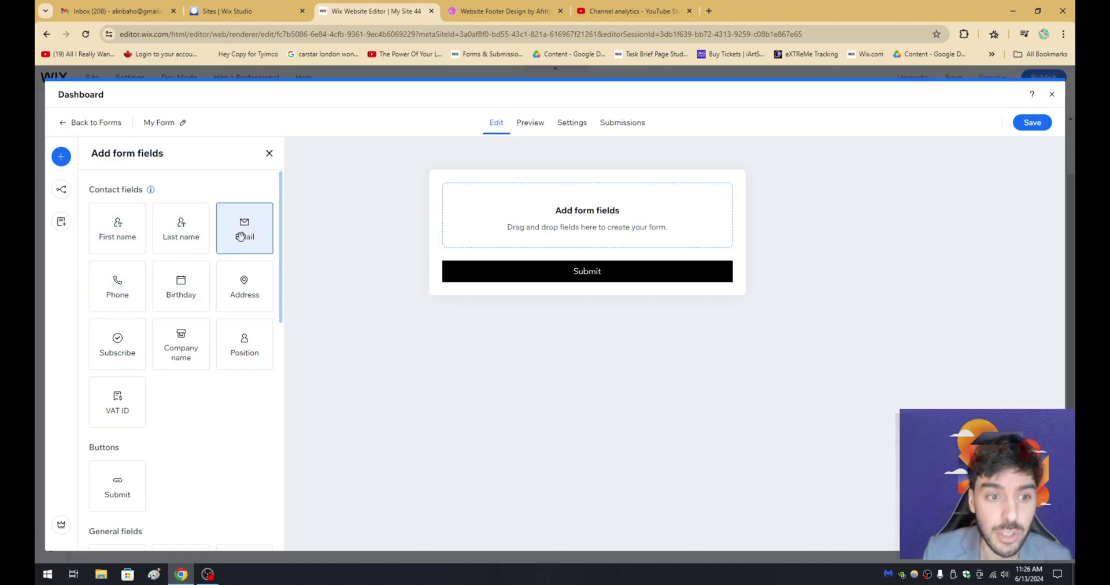
{"action": "left_click_drag", "start_coordinate": [240, 227], "coordinate": [569, 223]}
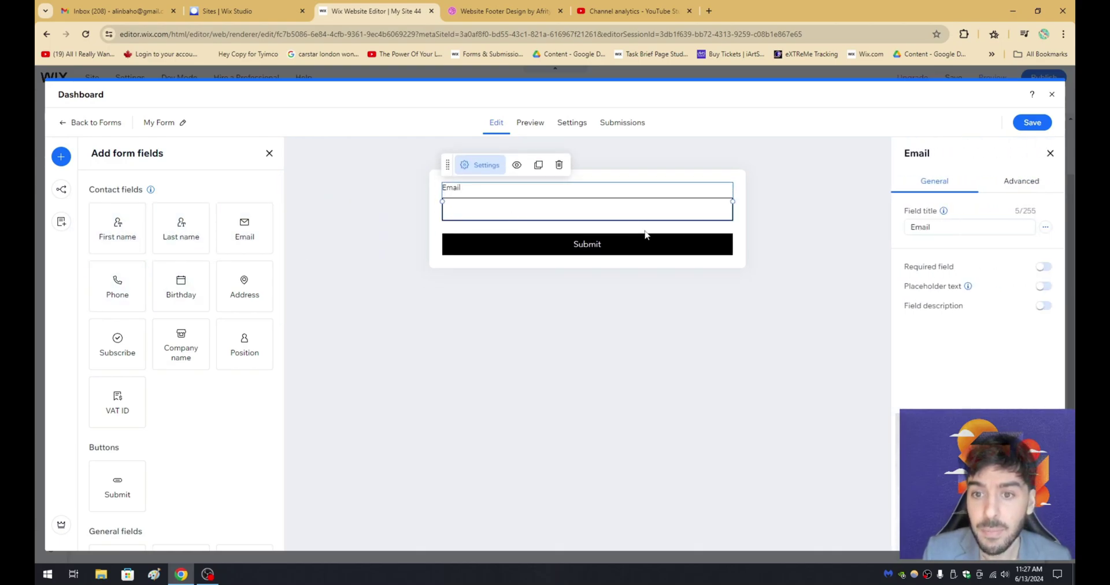
{"action": "left_click", "coordinate": [1032, 123]}
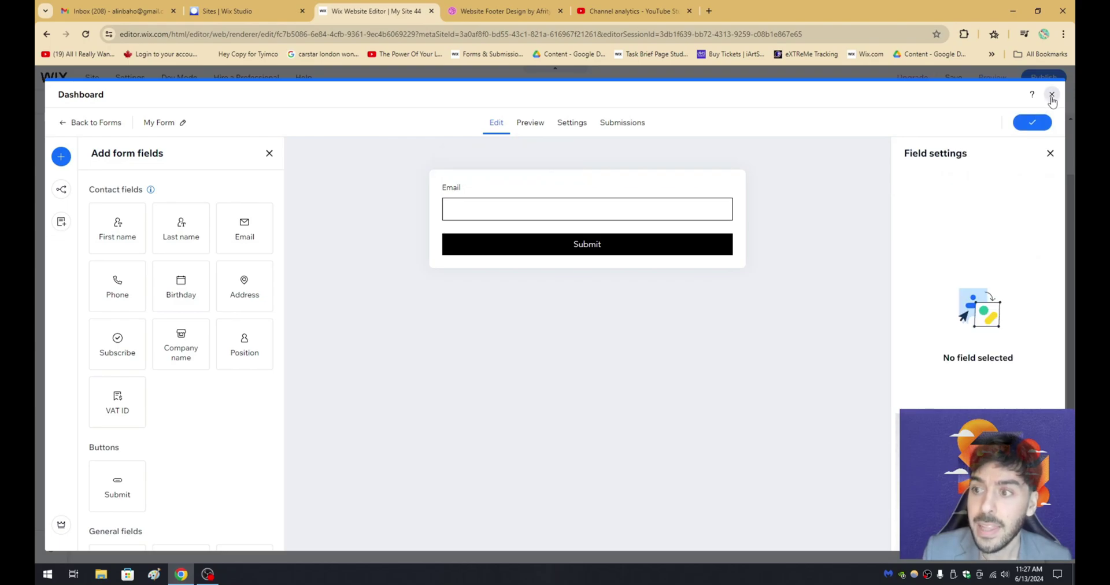
{"action": "left_click", "coordinate": [1052, 95]}
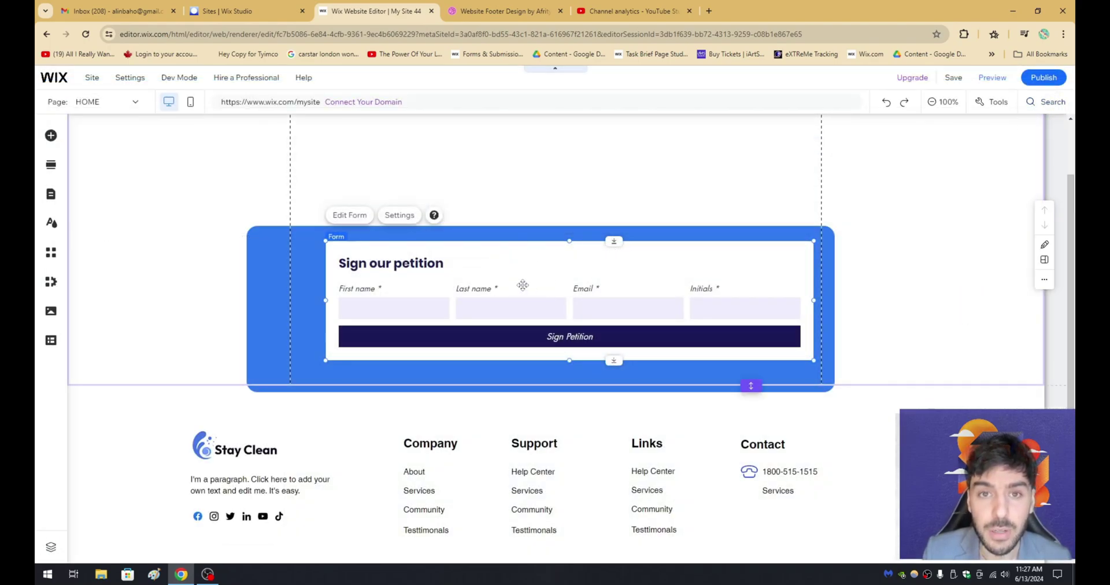
Review the Dribbble 'Stay Clean' footer reference, then return to the Wix Editor footer area.
{"action": "left_click", "coordinate": [491, 11]}
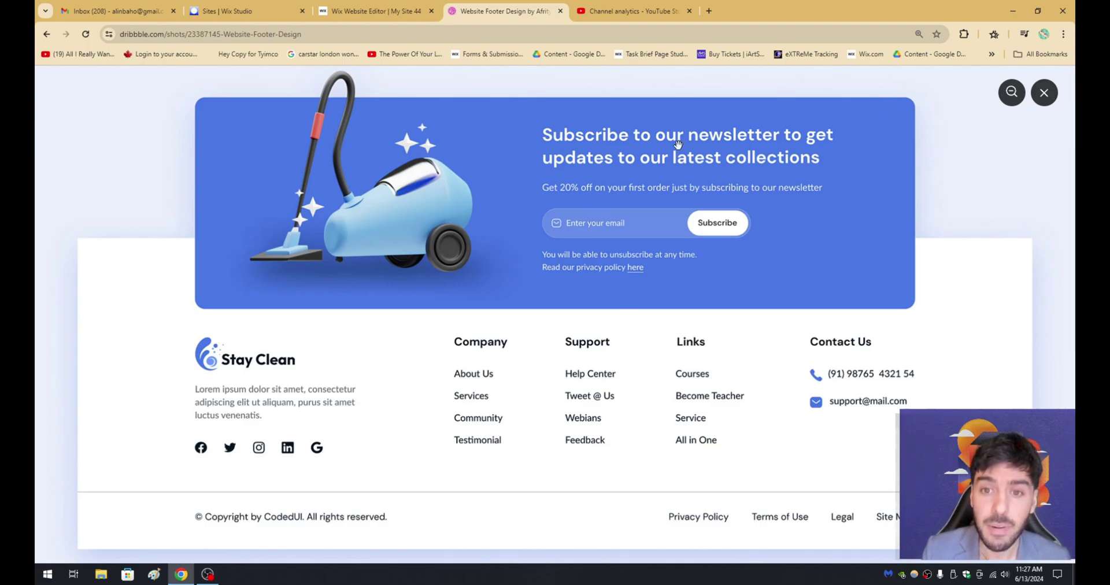
{"action": "scroll", "coordinate": [323, 348], "scroll_direction": "down", "scroll_amount": 2}
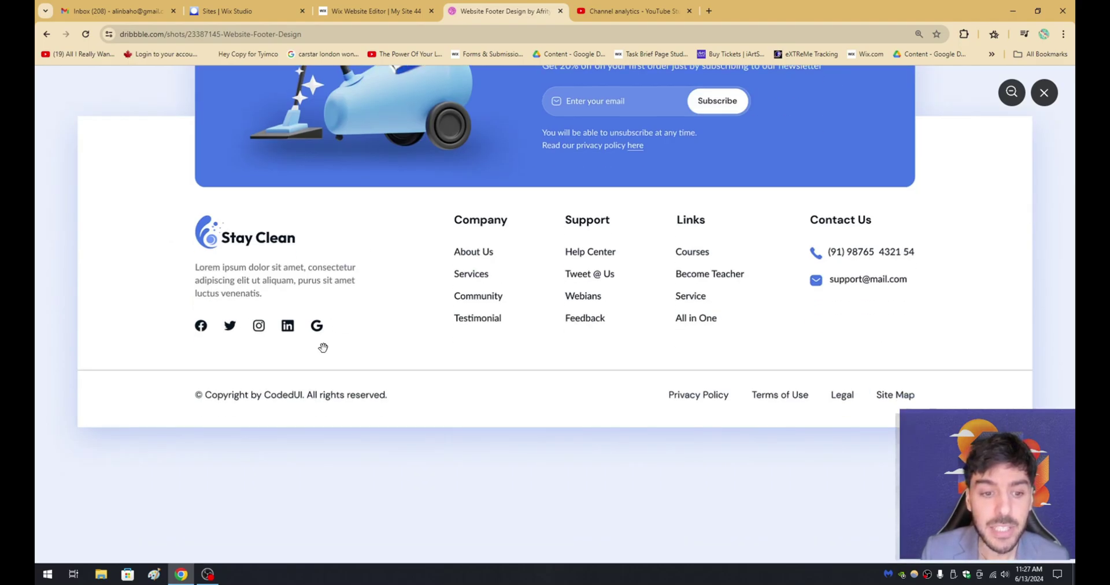
{"action": "left_click", "coordinate": [391, 12]}
{"action": "scroll", "coordinate": [441, 493], "scroll_direction": "down", "scroll_amount": 2}
With the footer selected, browse the Decorative elements' themed lines and shapes.
{"action": "left_click", "coordinate": [442, 496]}
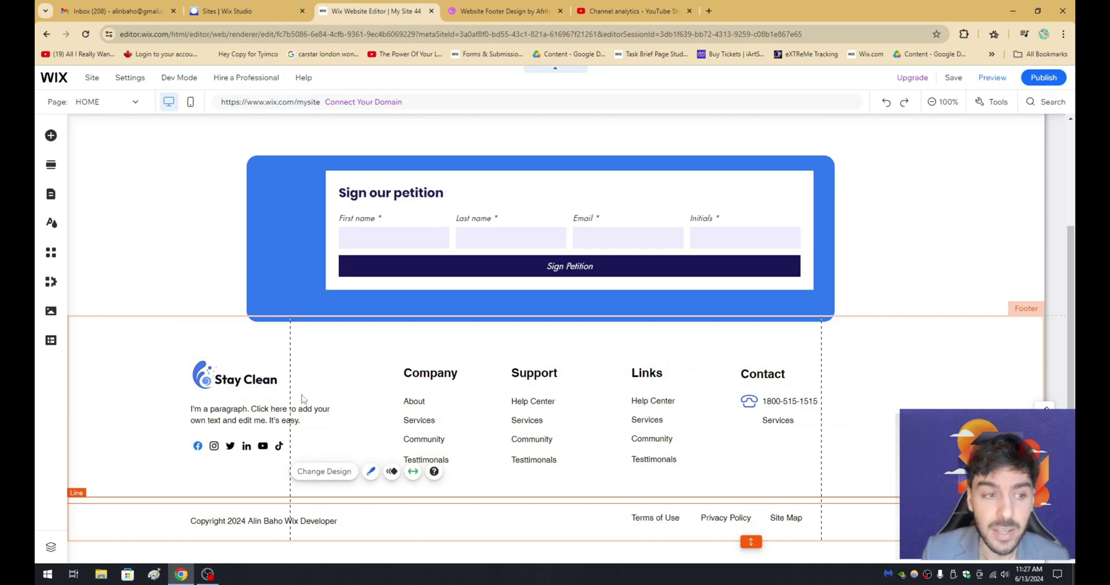
{"action": "left_click", "coordinate": [51, 135]}
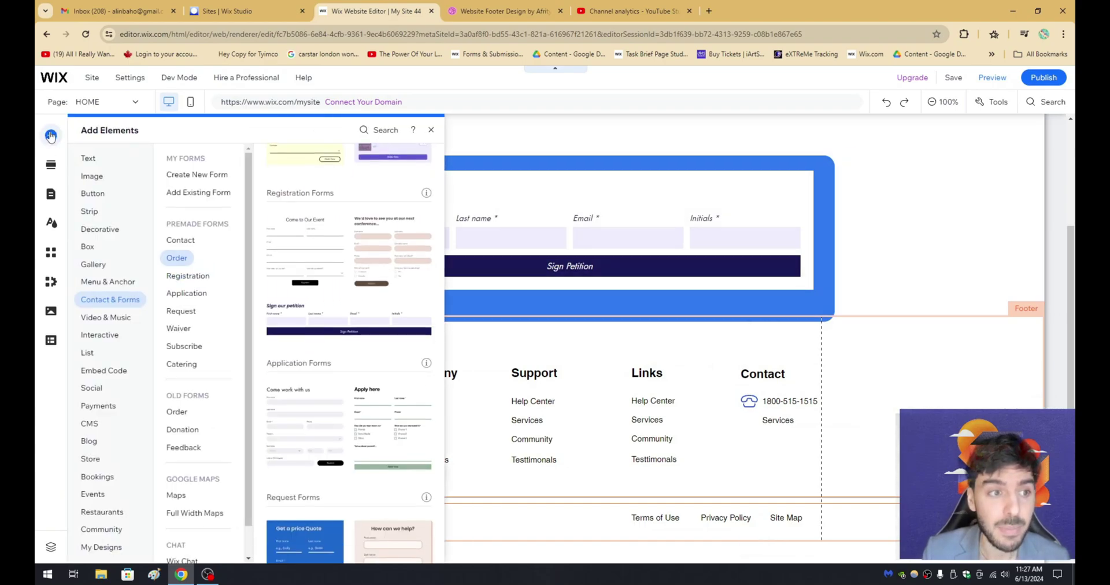
{"action": "left_click", "coordinate": [110, 231]}
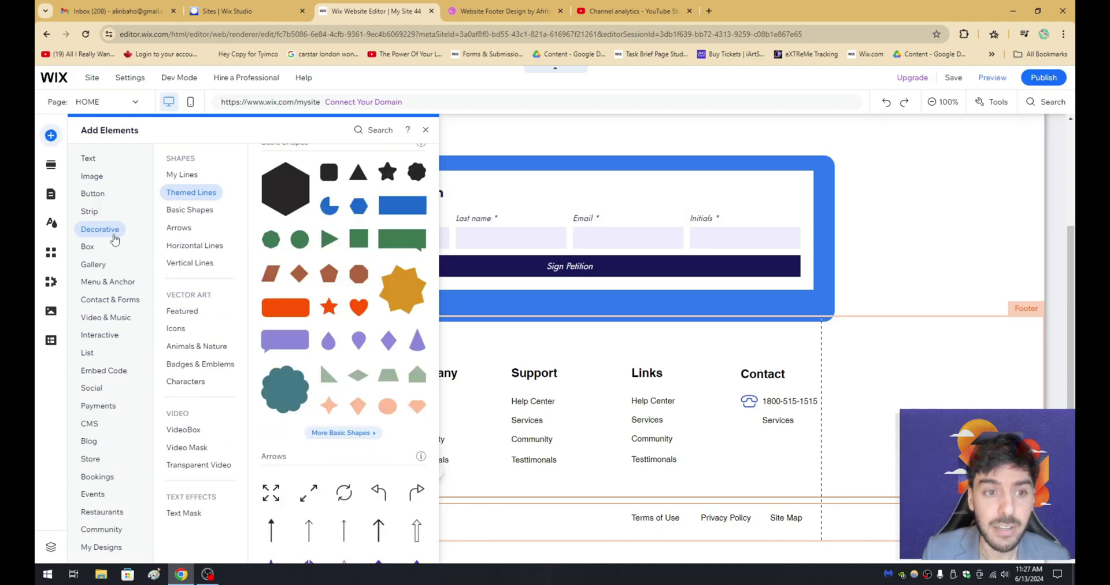
{"action": "scroll", "coordinate": [323, 205], "scroll_direction": "up", "scroll_amount": 3}
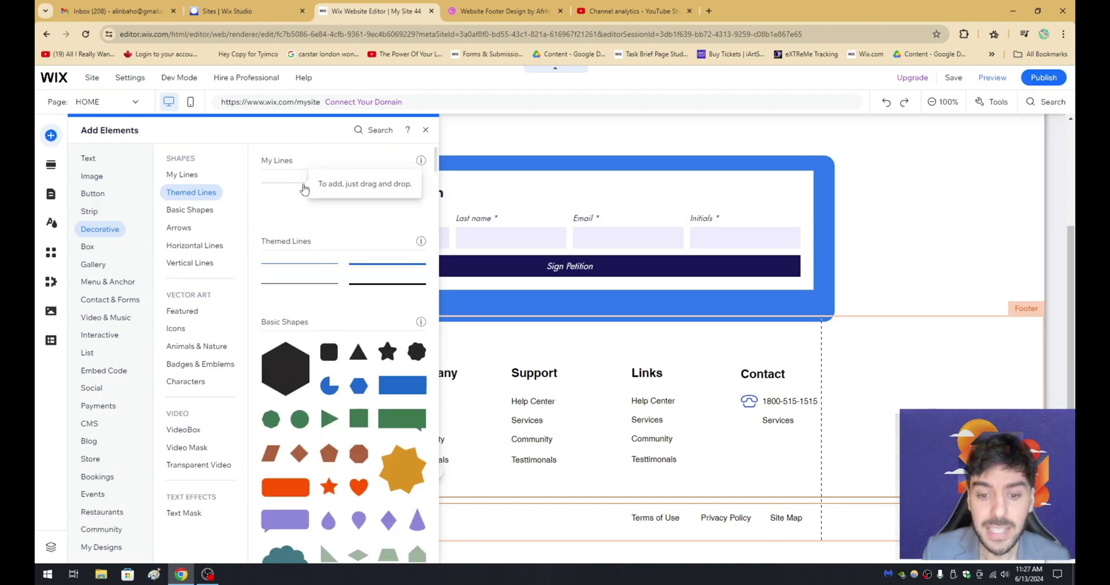
{"action": "left_click", "coordinate": [508, 11]}
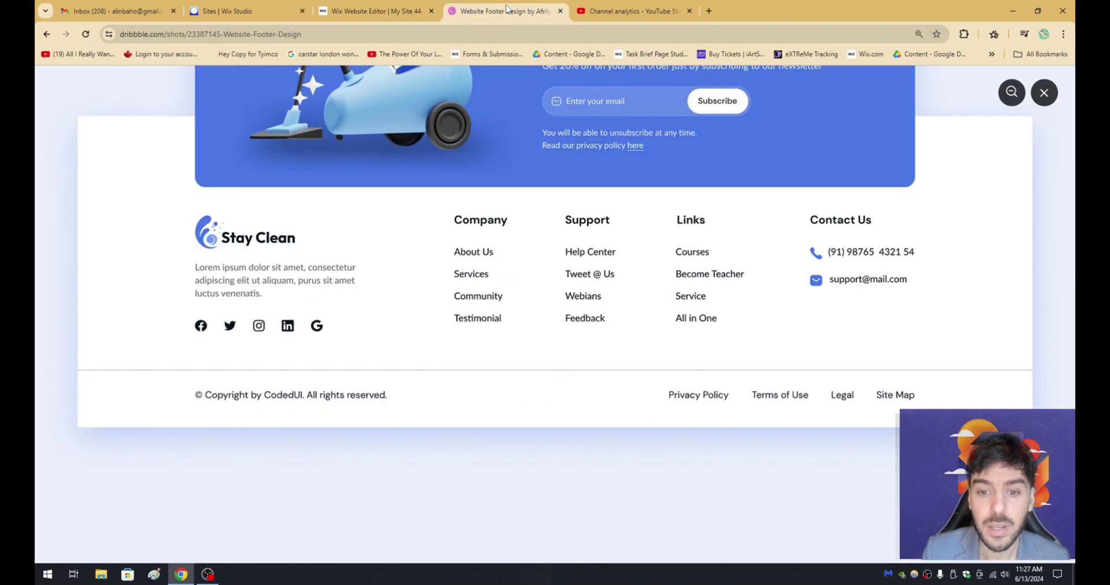
{"action": "scroll", "coordinate": [582, 243], "scroll_direction": "up", "scroll_amount": 3}
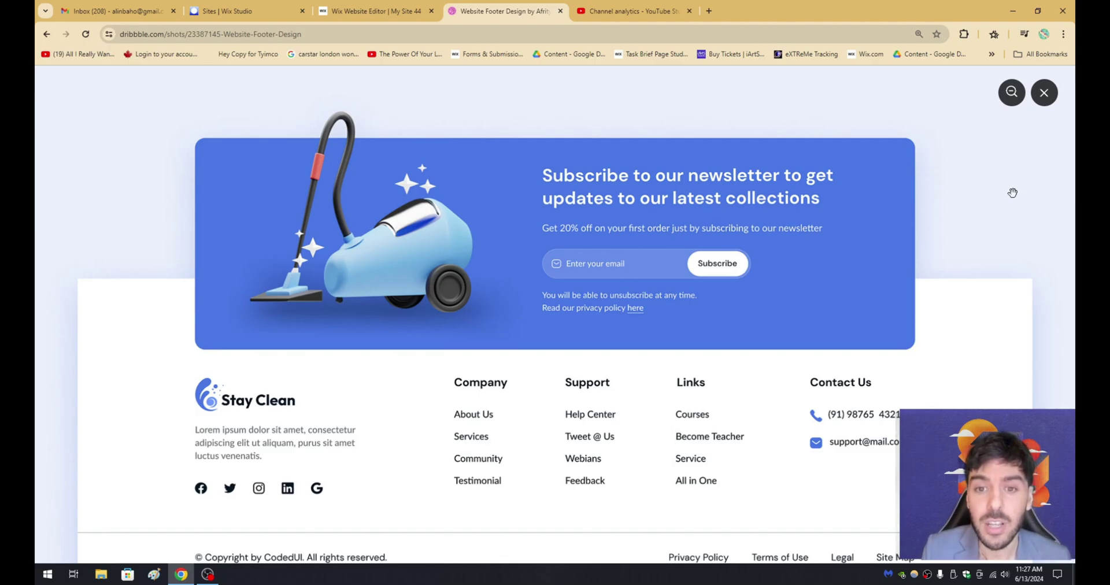
{"action": "scroll", "coordinate": [1012, 192], "scroll_direction": "down", "scroll_amount": 3}
{"action": "scroll", "coordinate": [1012, 192], "scroll_direction": "up", "scroll_amount": 2}
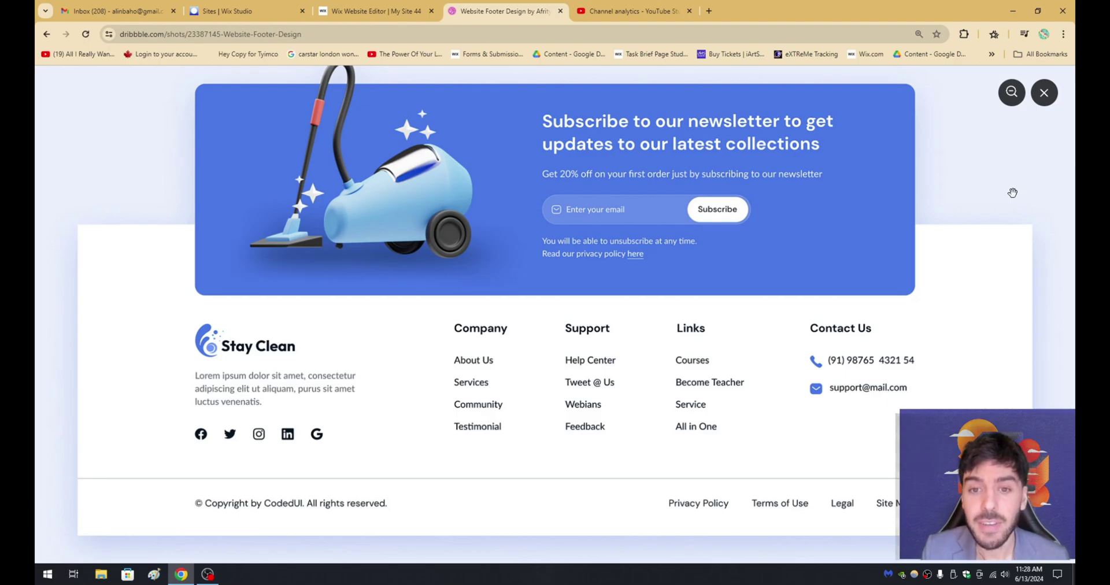
{"action": "scroll", "coordinate": [1012, 192], "scroll_direction": "up", "scroll_amount": 1}
{"action": "scroll", "coordinate": [1012, 192], "scroll_direction": "down", "scroll_amount": 1}
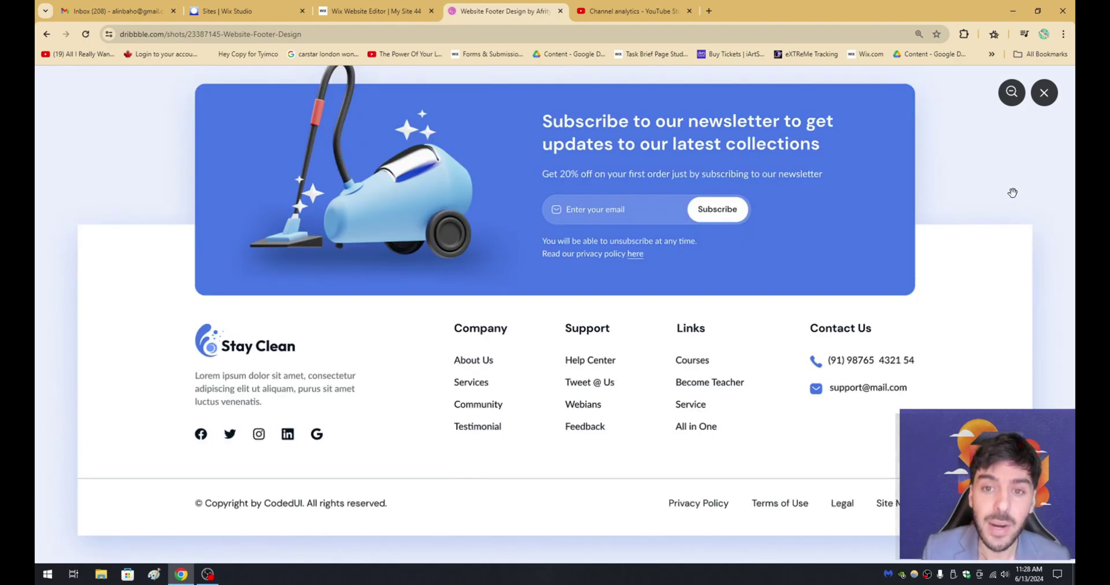
{"action": "scroll", "coordinate": [1012, 192], "scroll_direction": "up", "scroll_amount": 1}
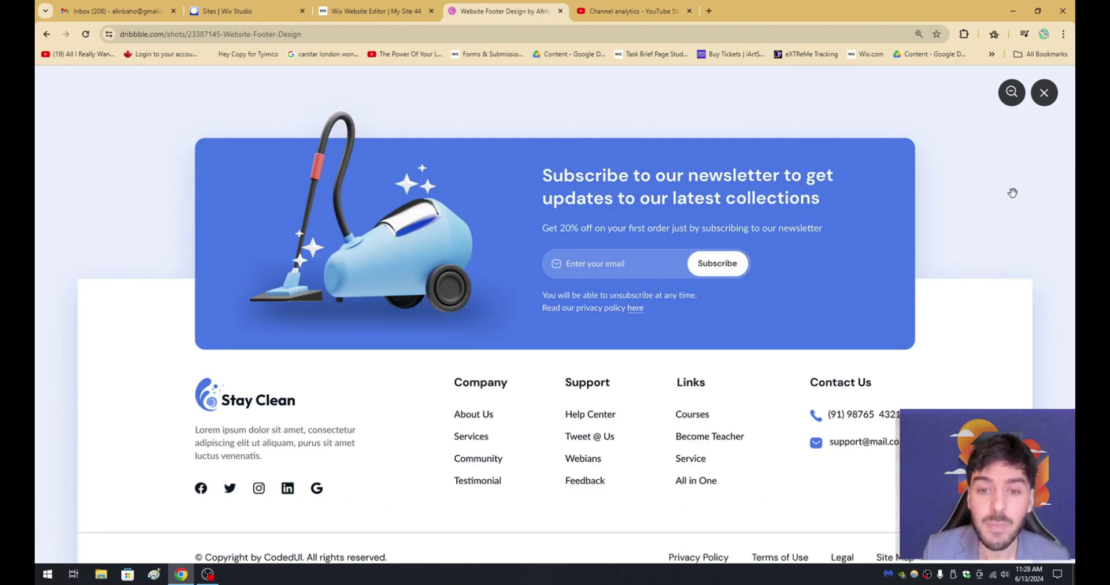